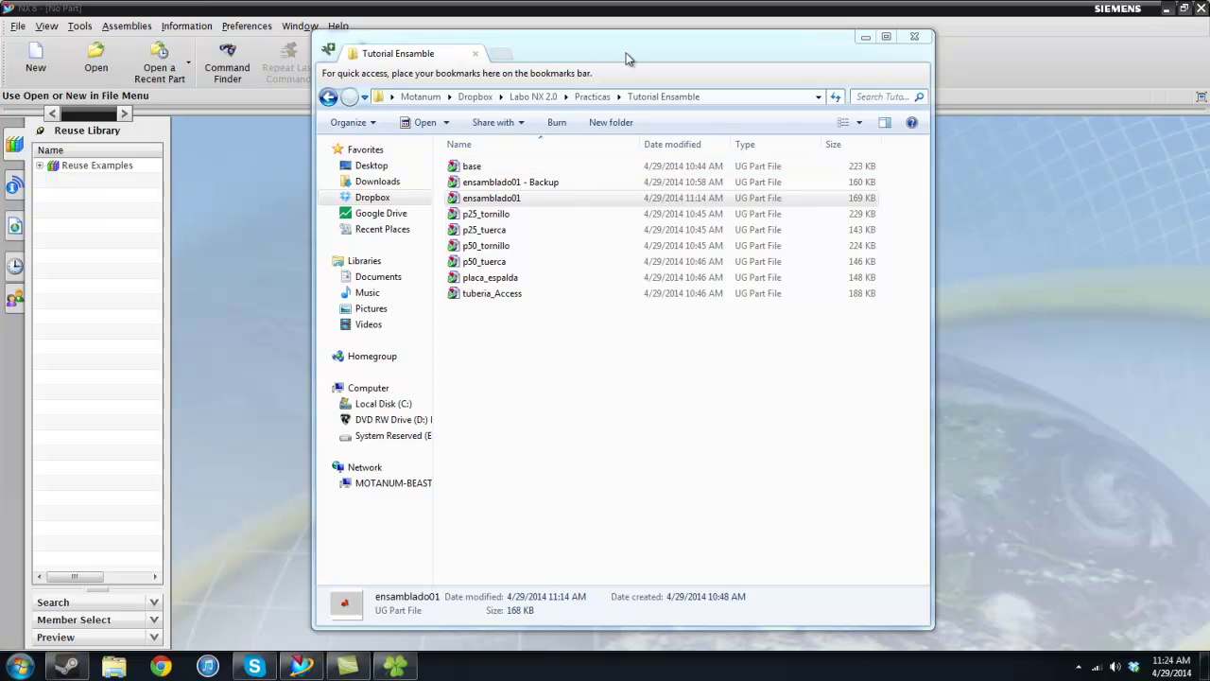
# Open ensamblado01.prt in NX 8 by dragging it from Windows Explorer, then move Explorer aside
pyautogui.moveTo(614, 59); pyautogui.dragTo(766, 59)
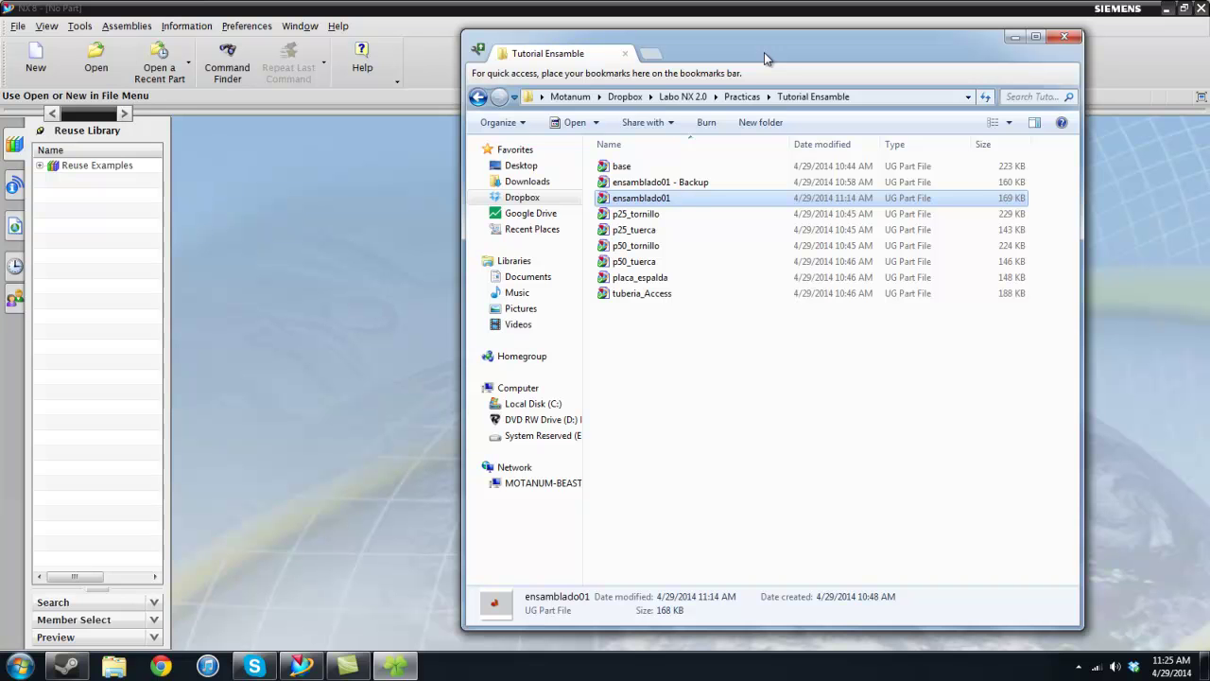
pyautogui.moveTo(764, 52); pyautogui.dragTo(791, 54)
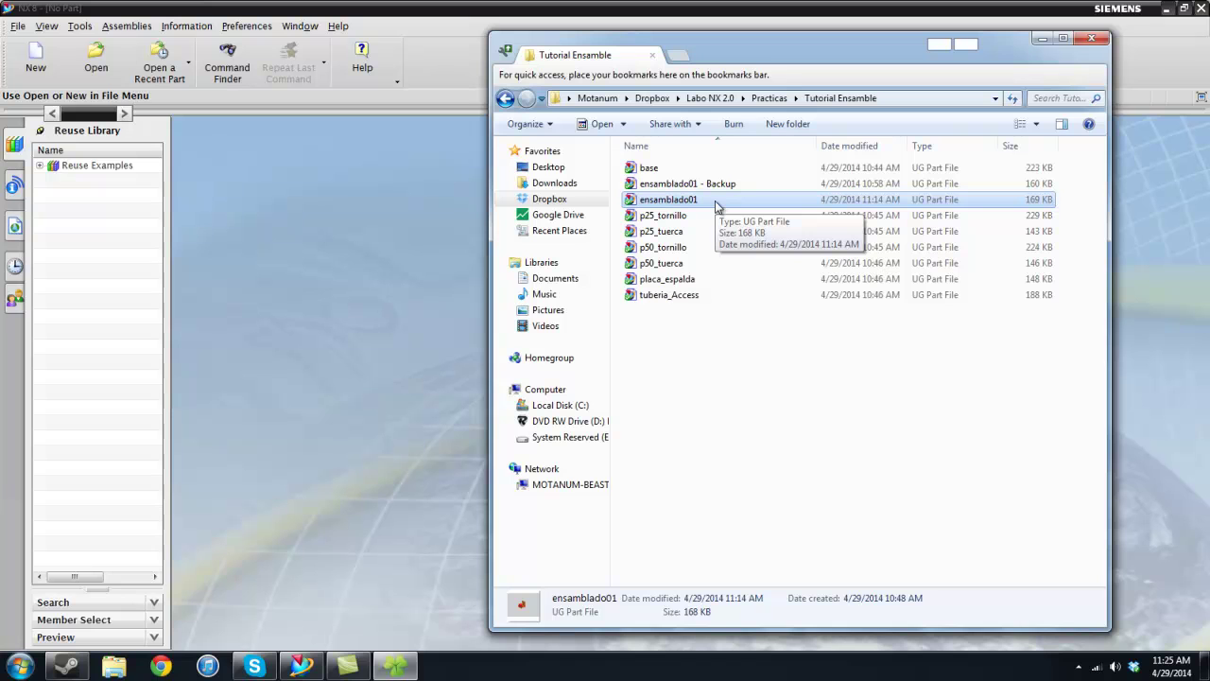
pyautogui.moveTo(716, 207); pyautogui.dragTo(352, 286)
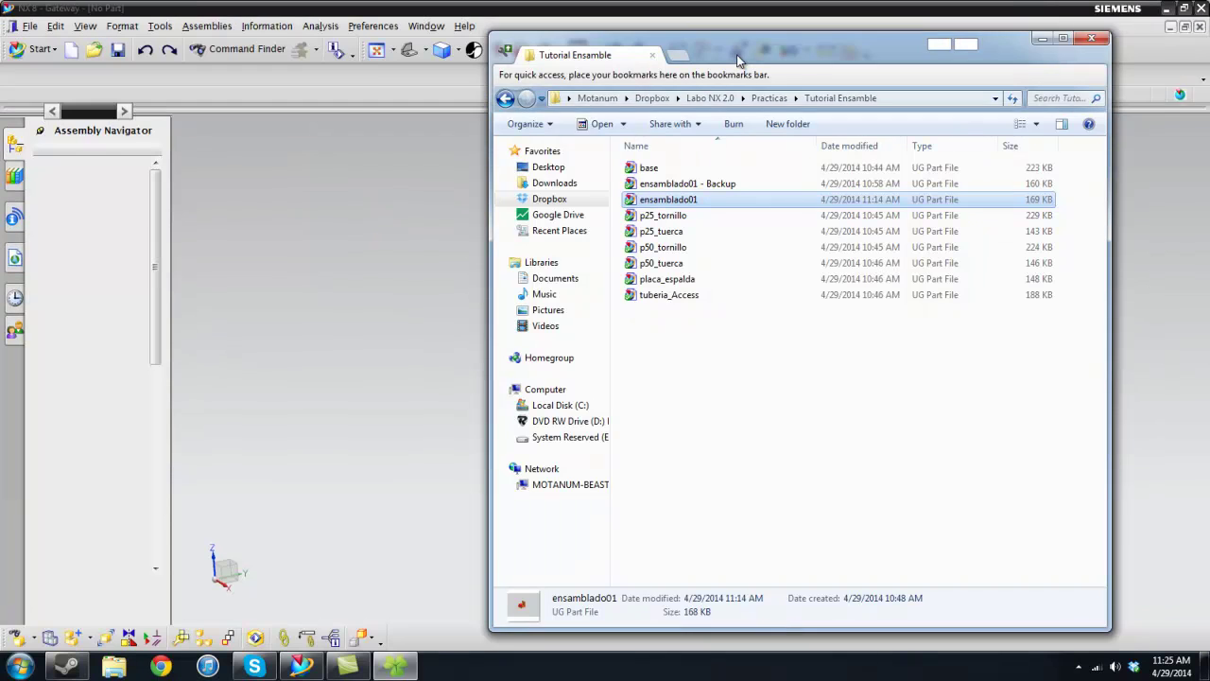
pyautogui.moveTo(738, 61); pyautogui.dragTo(1196, 52)
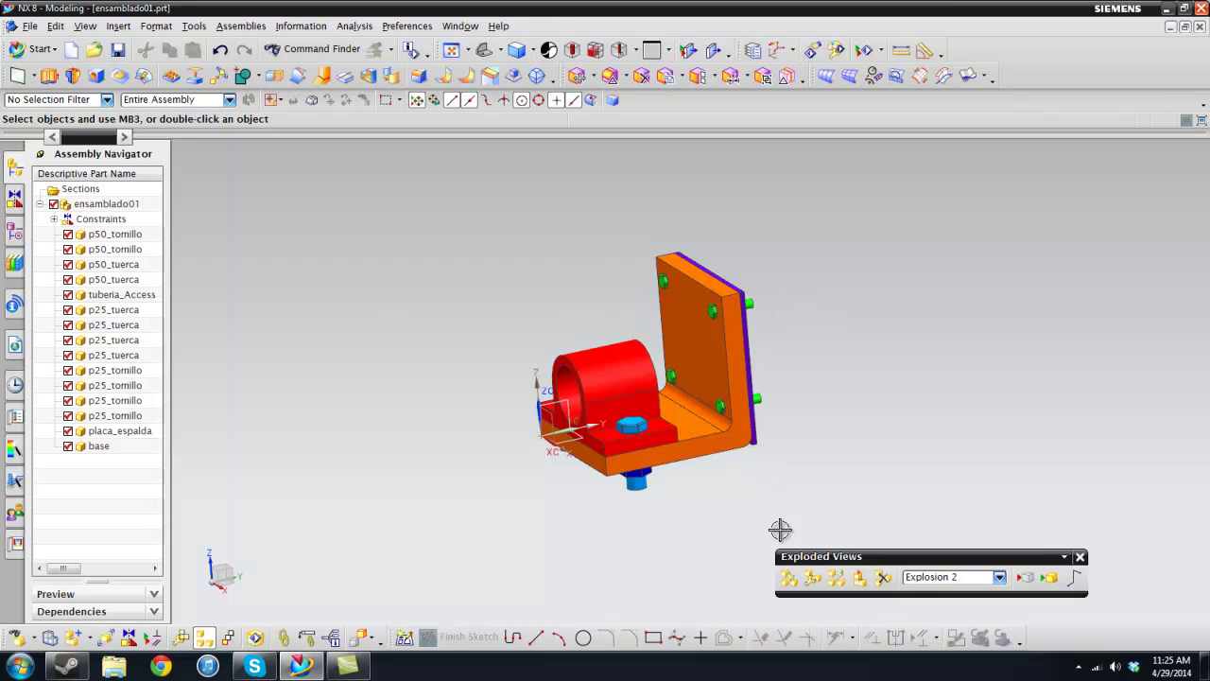
# Close the Exploded Views toolbar and orbit and zoom so the purple plate faces forward
pyautogui.click(1080, 557)
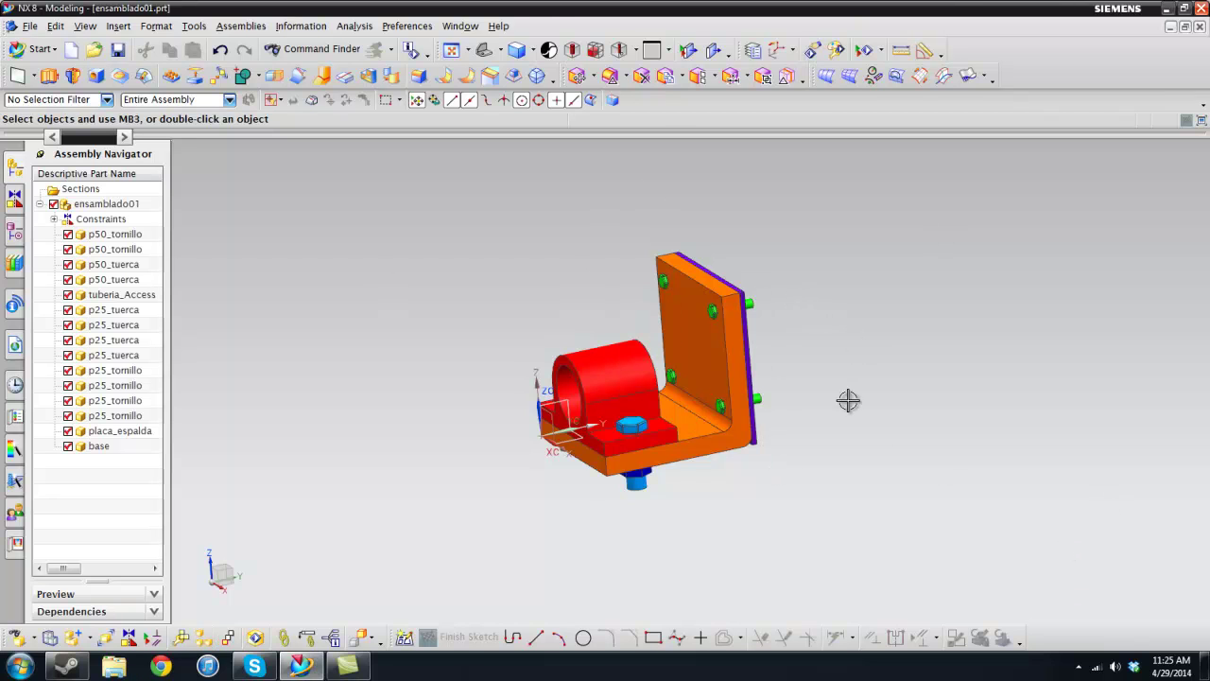
pyautogui.moveTo(848, 401); pyautogui.dragTo(867, 419, button='middle')
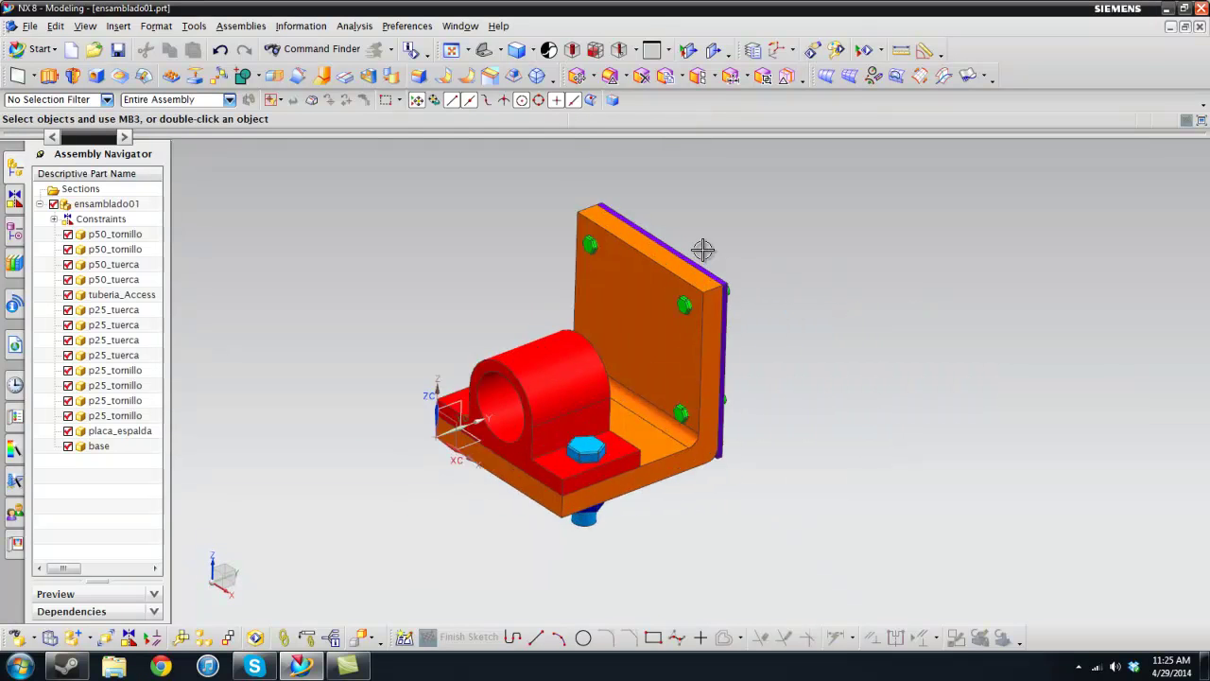
pyautogui.scroll(2, 718, 265)
pyautogui.scroll(-2, 867, 211)
pyautogui.scroll(2, 656, 410)
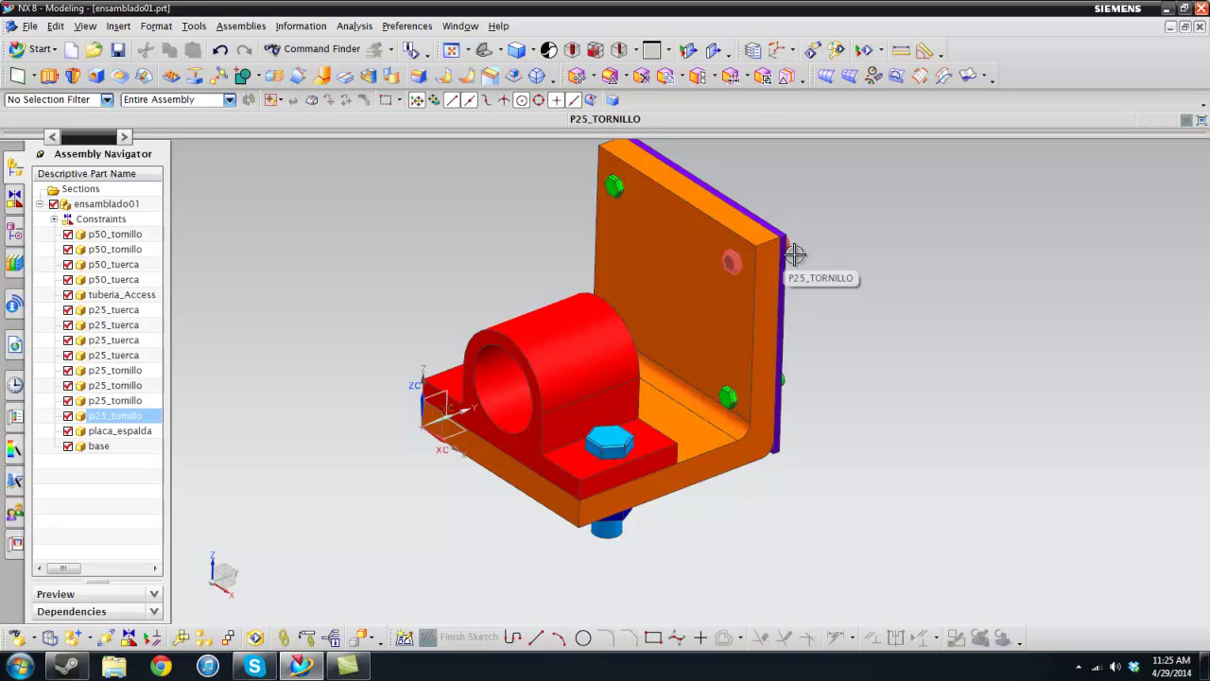
# Fit the whole assembly in view and zoom in to inspect the base part
pyautogui.hotkey('ctrl', 'f')
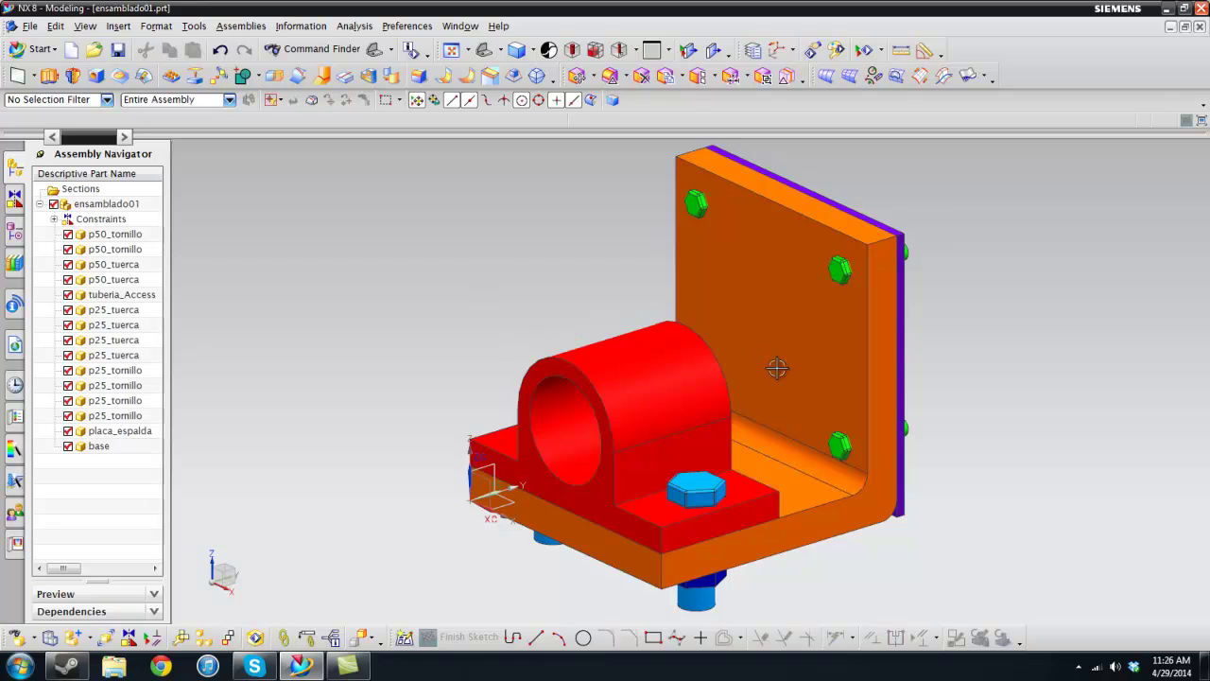
pyautogui.click(736, 374)
pyautogui.scroll(1, 736, 374)
pyautogui.scroll(1, 718, 357)
pyautogui.press('Escape')
pyautogui.scroll(-5, 715, 356)
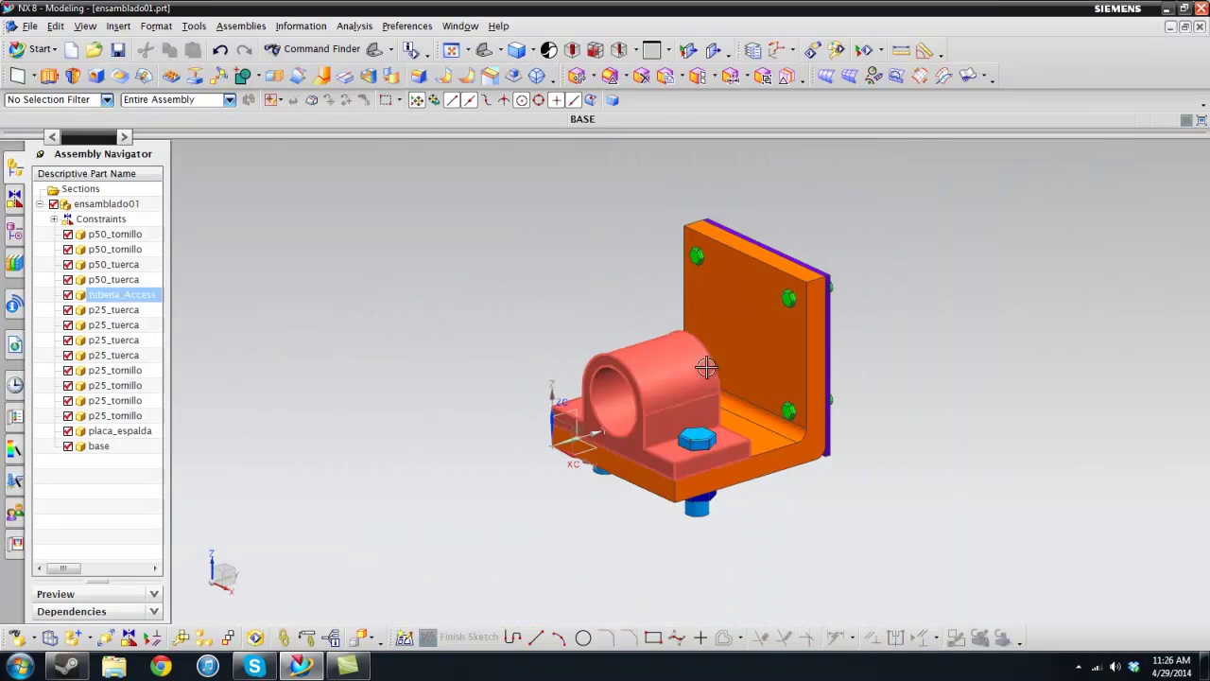
pyautogui.scroll(1, 900, 337)
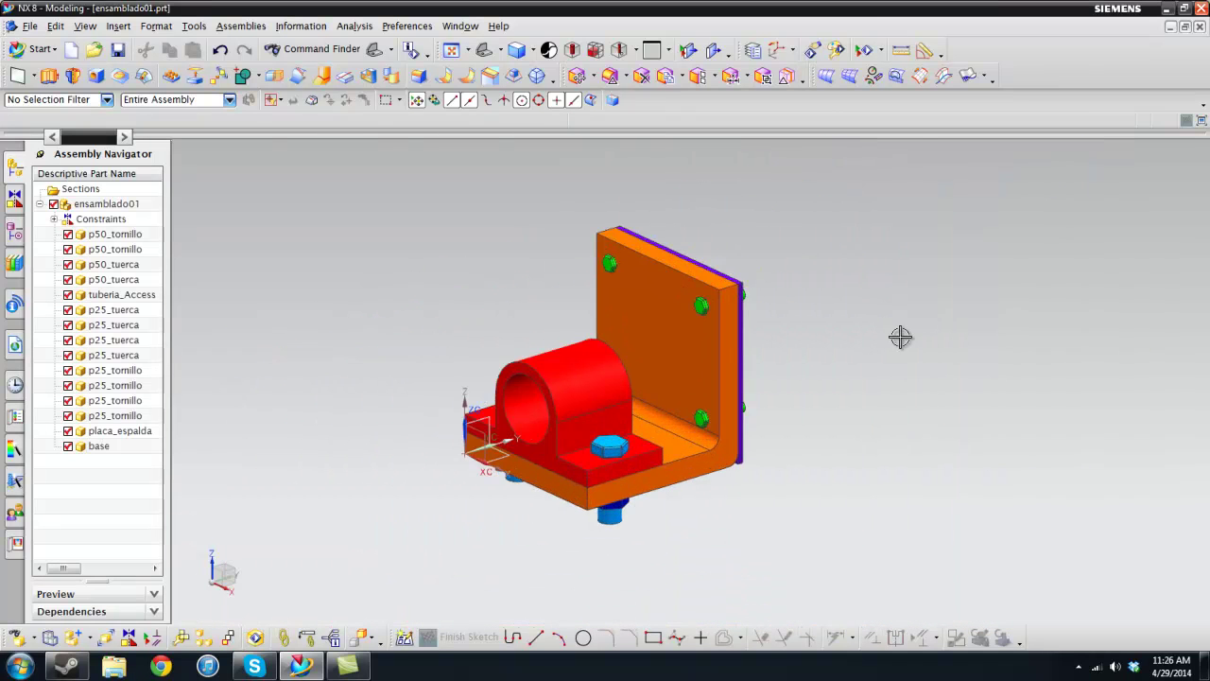
# Hide the Datum Coordinate System from the Part Navigator
pyautogui.click(13, 229)
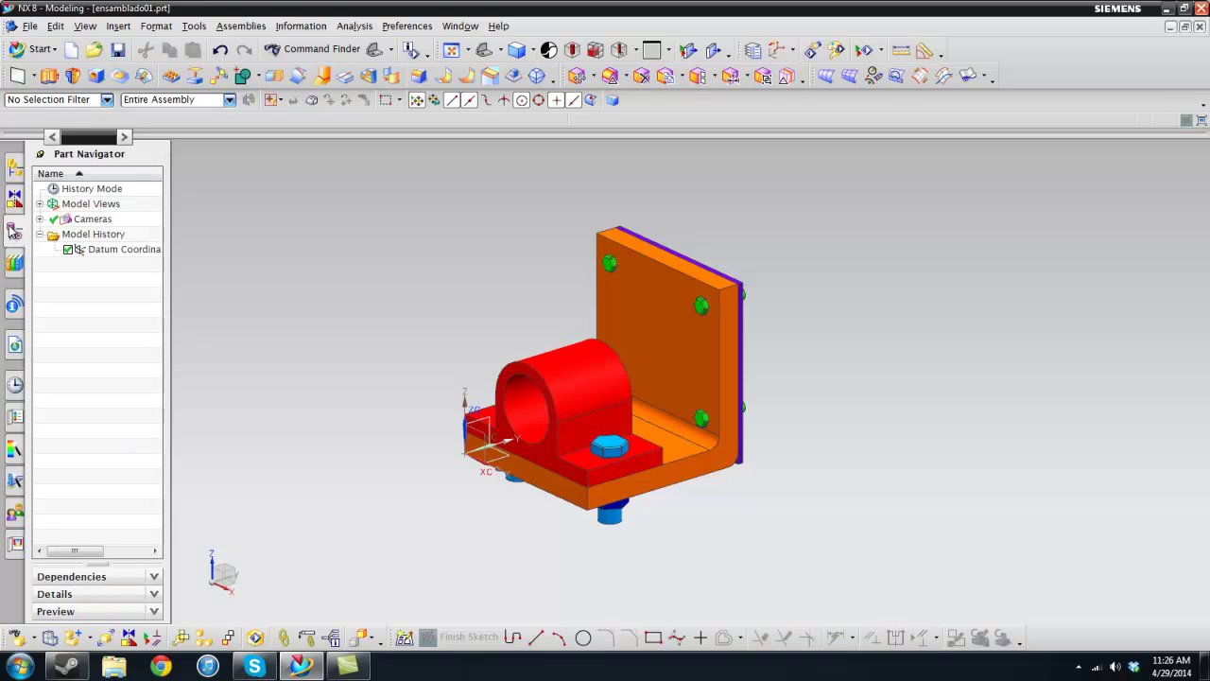
pyautogui.click(117, 254)
pyautogui.rightClick(129, 251)
pyautogui.click(157, 258)
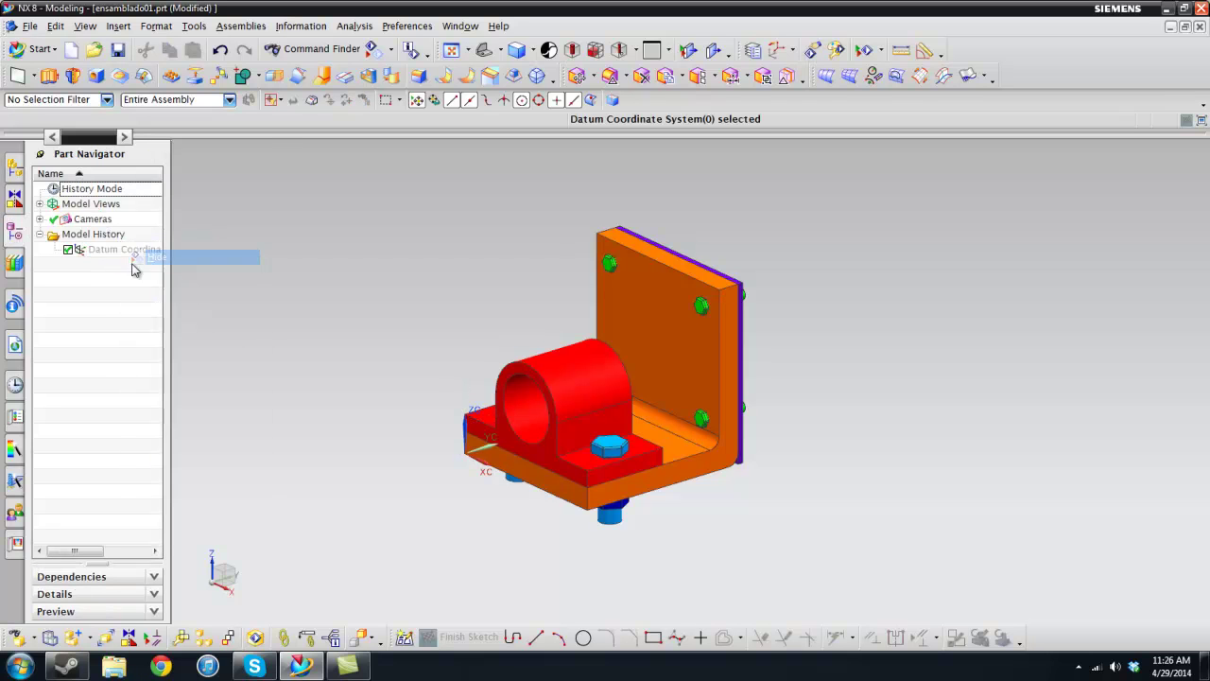
pyautogui.click(16, 176)
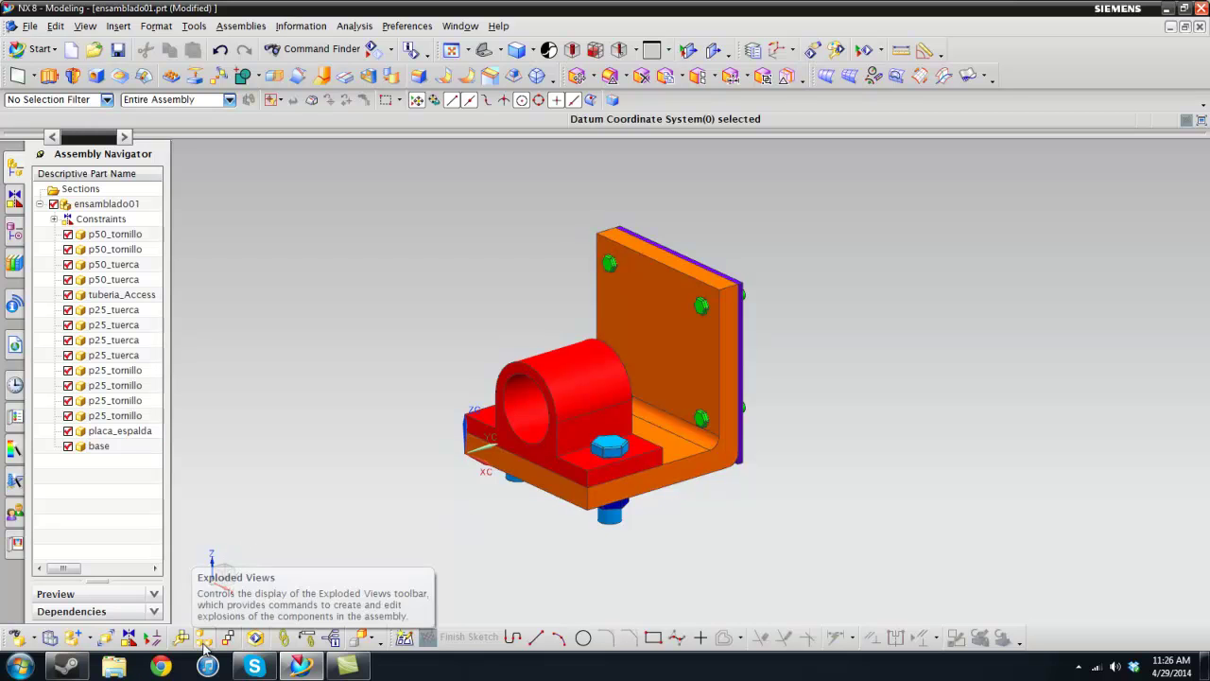
# Switch to the Advanced with full menus role and bring back the Exploded Views toolbar
pyautogui.click(15, 510)
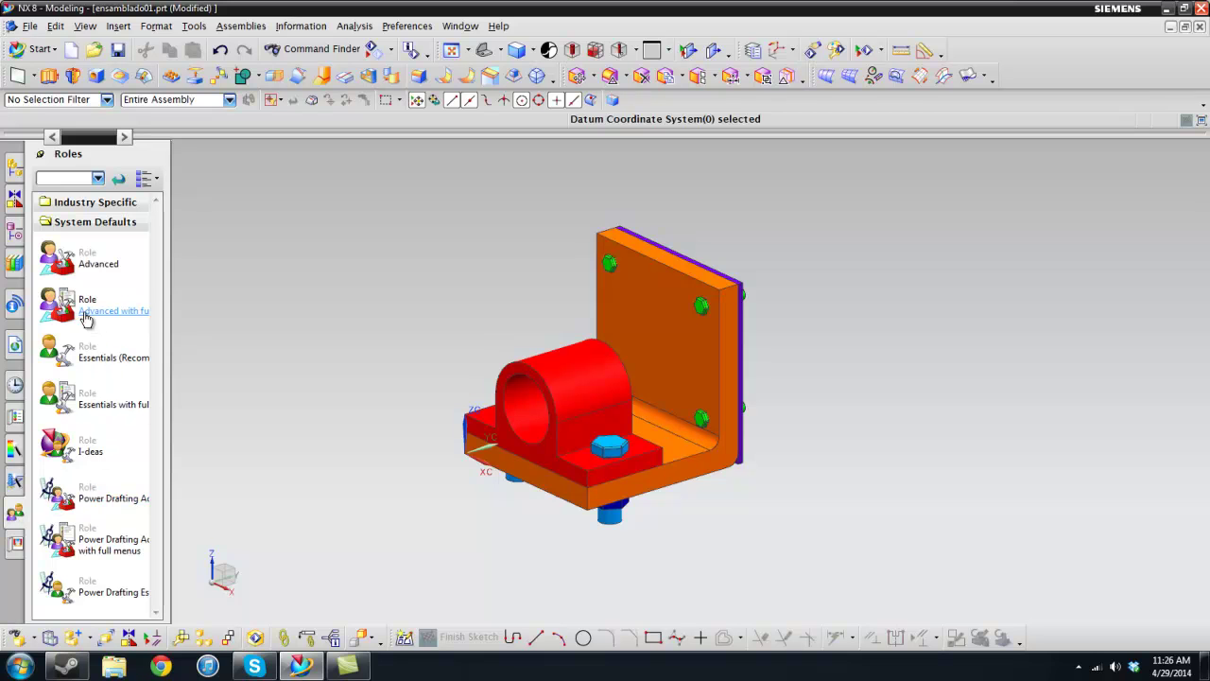
pyautogui.click(85, 312)
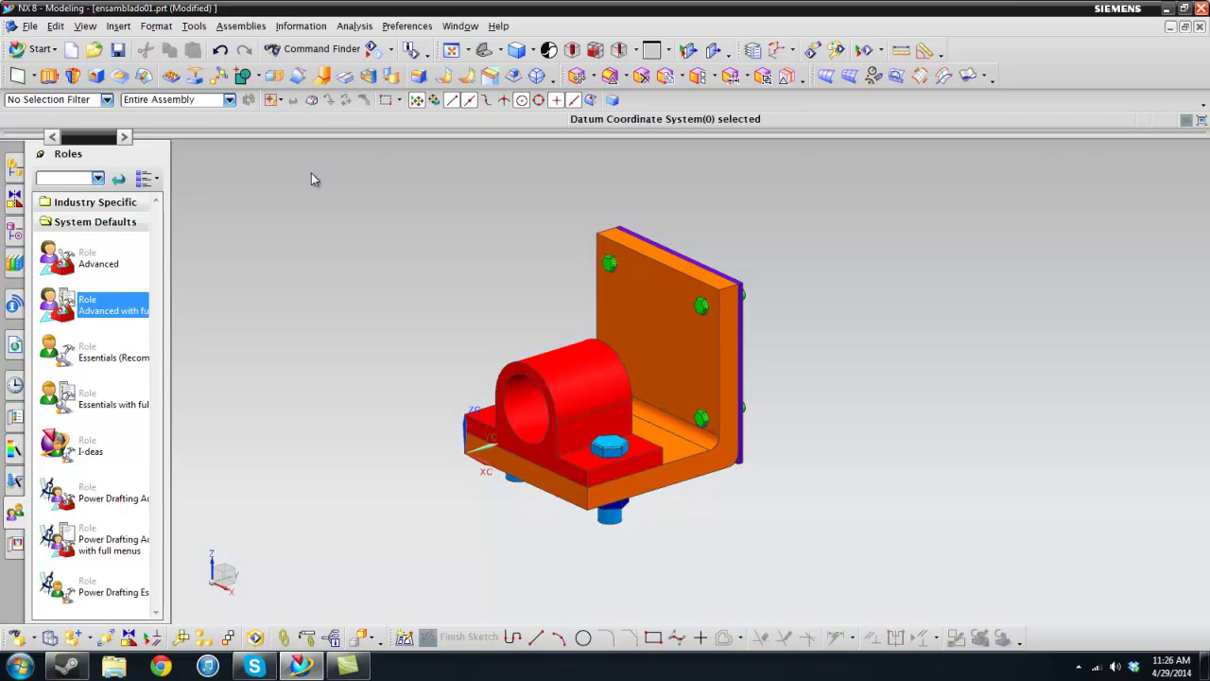
pyautogui.click(37, 49)
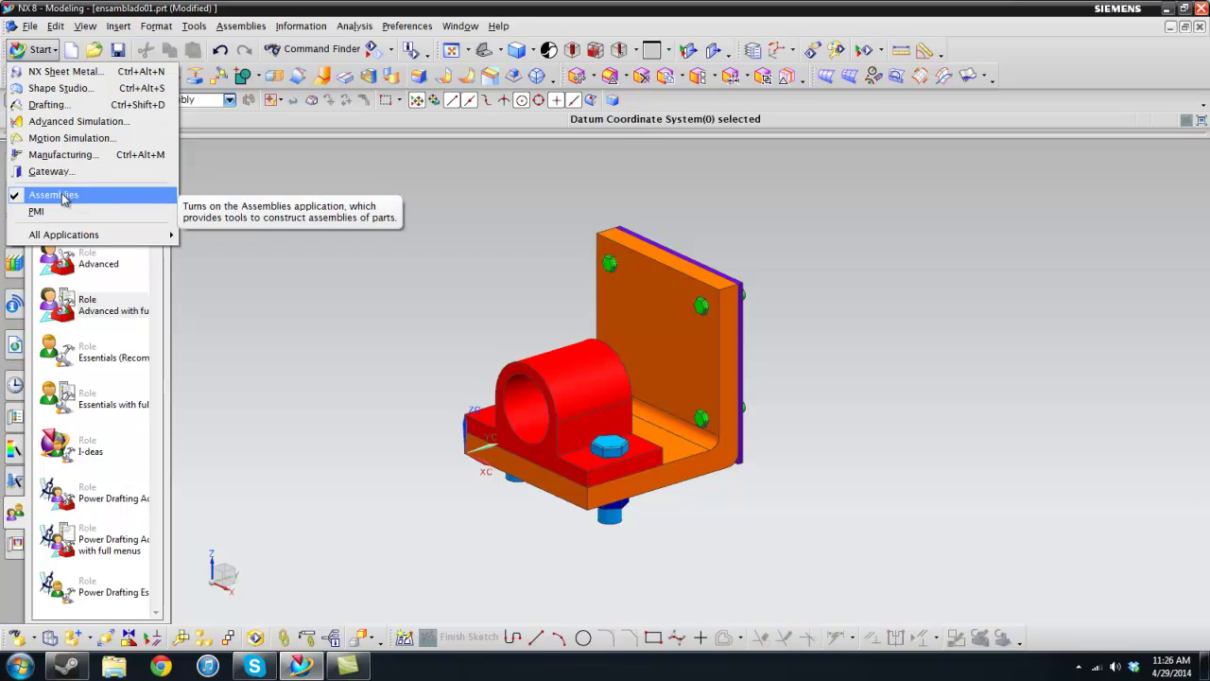
pyautogui.click(282, 427)
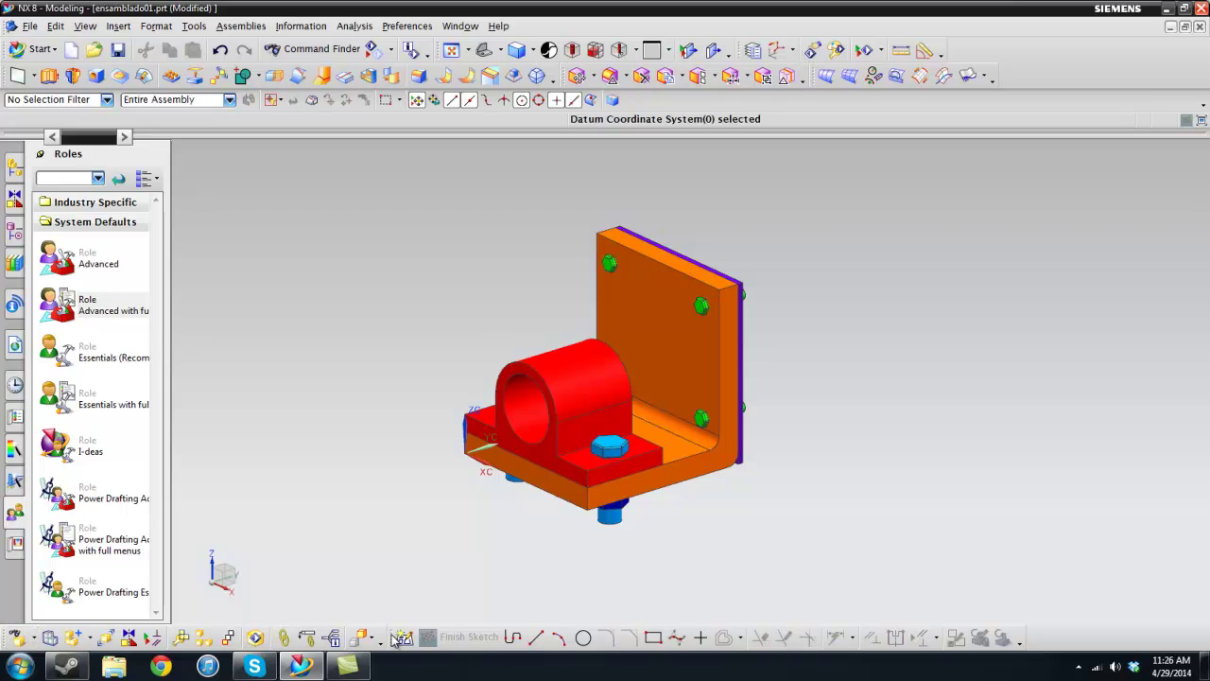
pyautogui.click(205, 639)
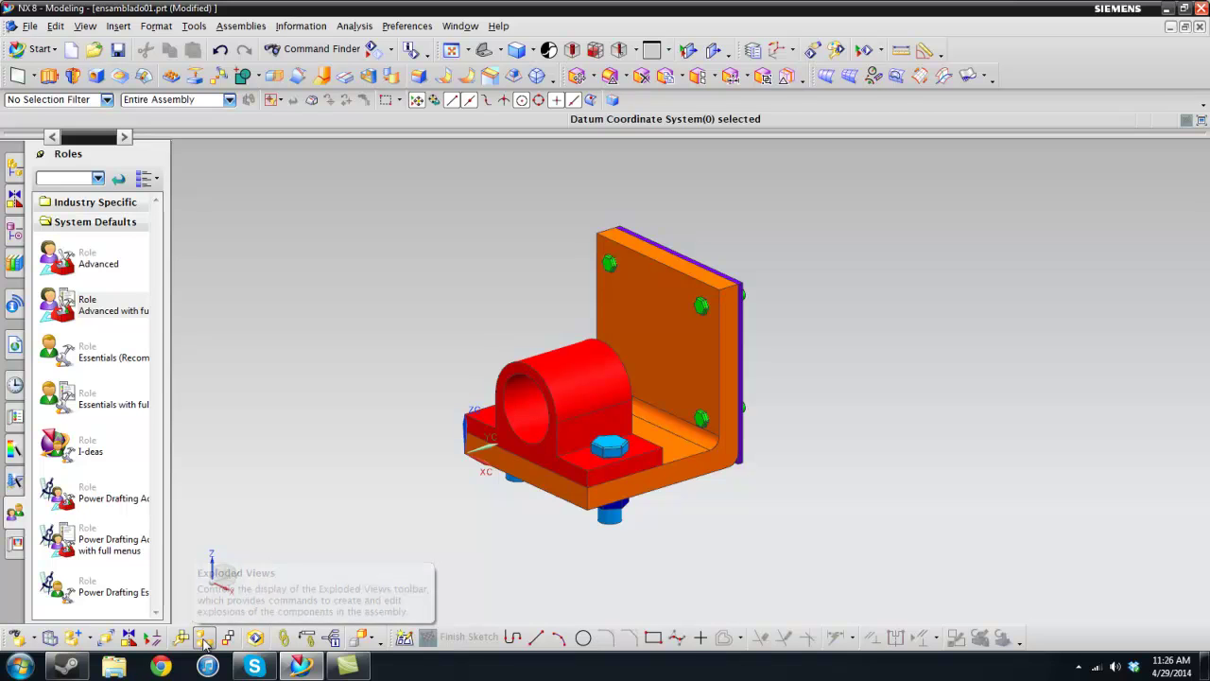
# Make Explosion 1 current and orbit to view the separated bolts, nuts and plate
pyautogui.moveTo(401, 393); pyautogui.dragTo(756, 555)
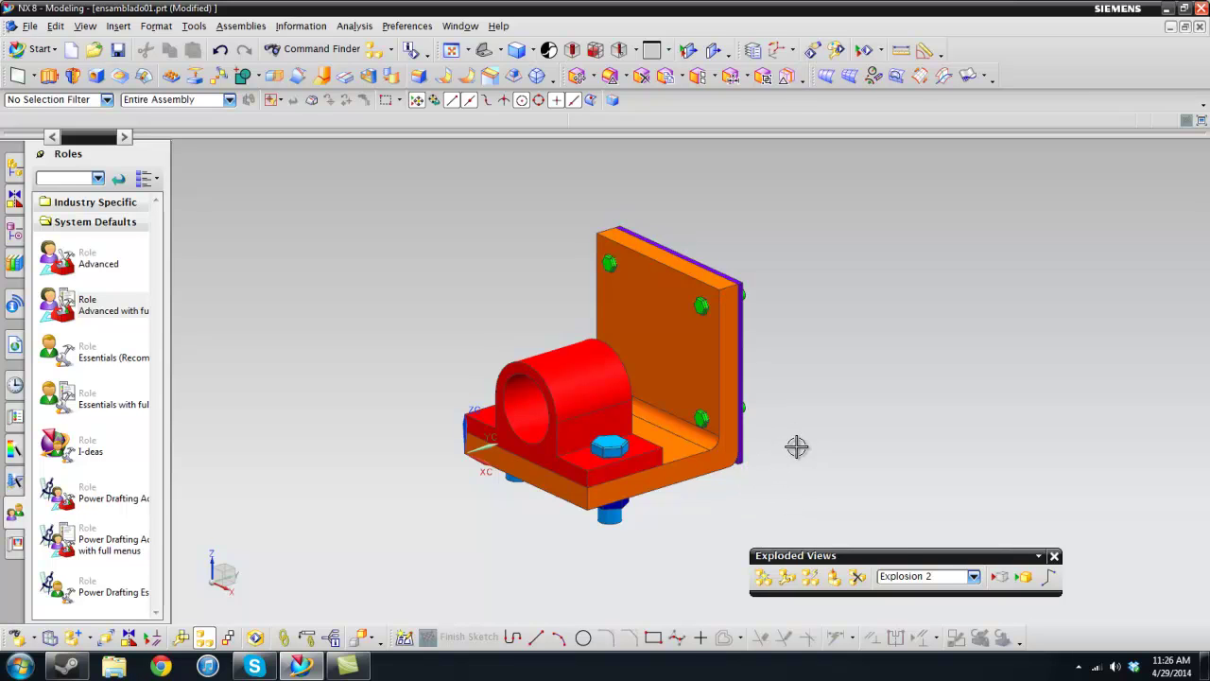
pyautogui.click(972, 577)
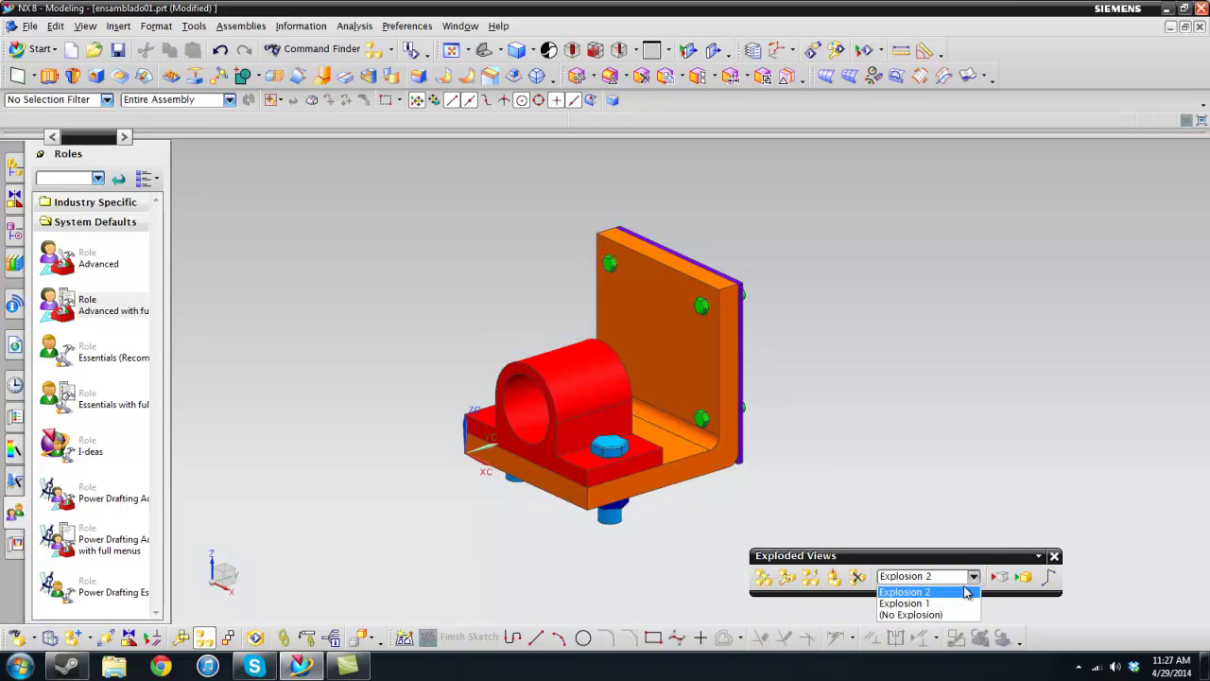
pyautogui.click(950, 604)
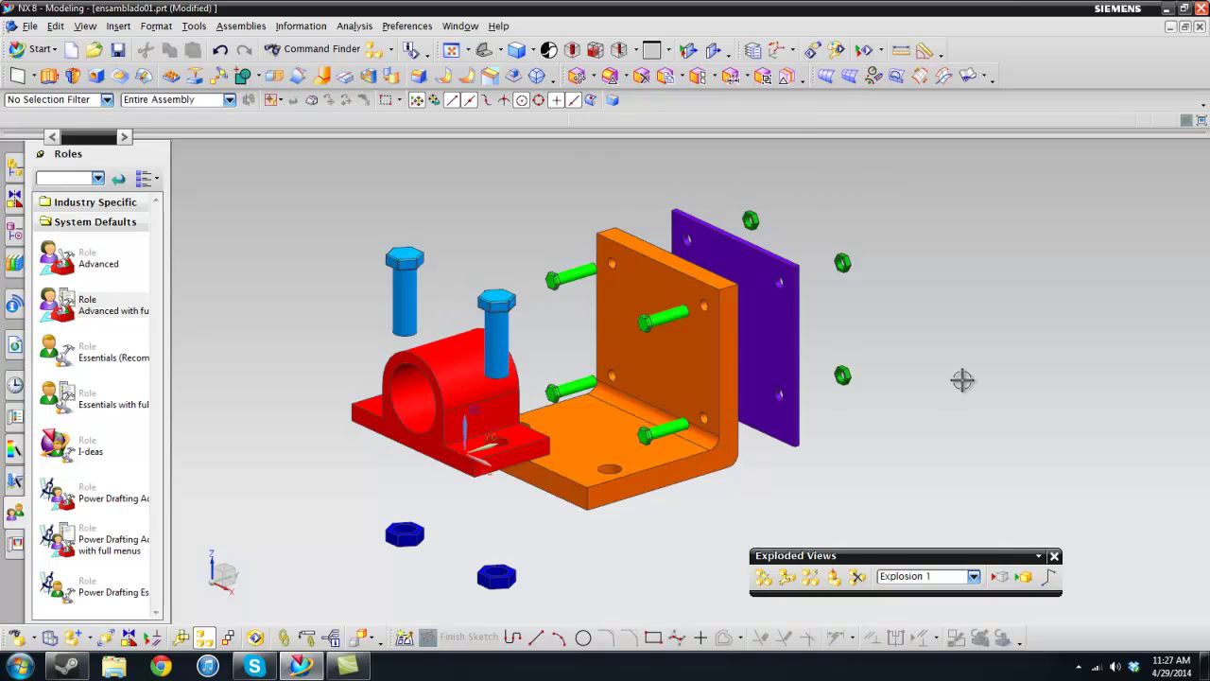
pyautogui.moveTo(961, 378)
pyautogui.mouseDown(button='middle')
pyautogui.moveTo(918, 378)
pyautogui.moveTo(949, 362)
pyautogui.moveTo(966, 371)
pyautogui.moveTo(957, 384)
pyautogui.mouseUp(button='middle')
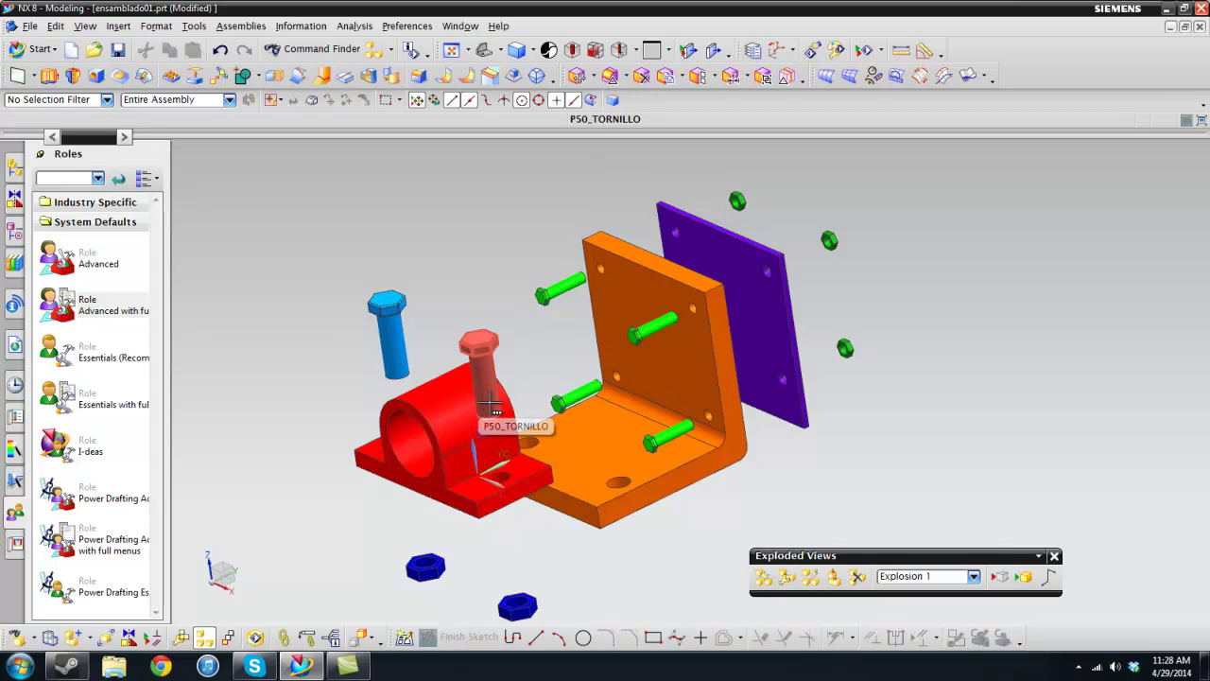
pyautogui.moveTo(839, 497); pyautogui.dragTo(842, 459, button='middle')
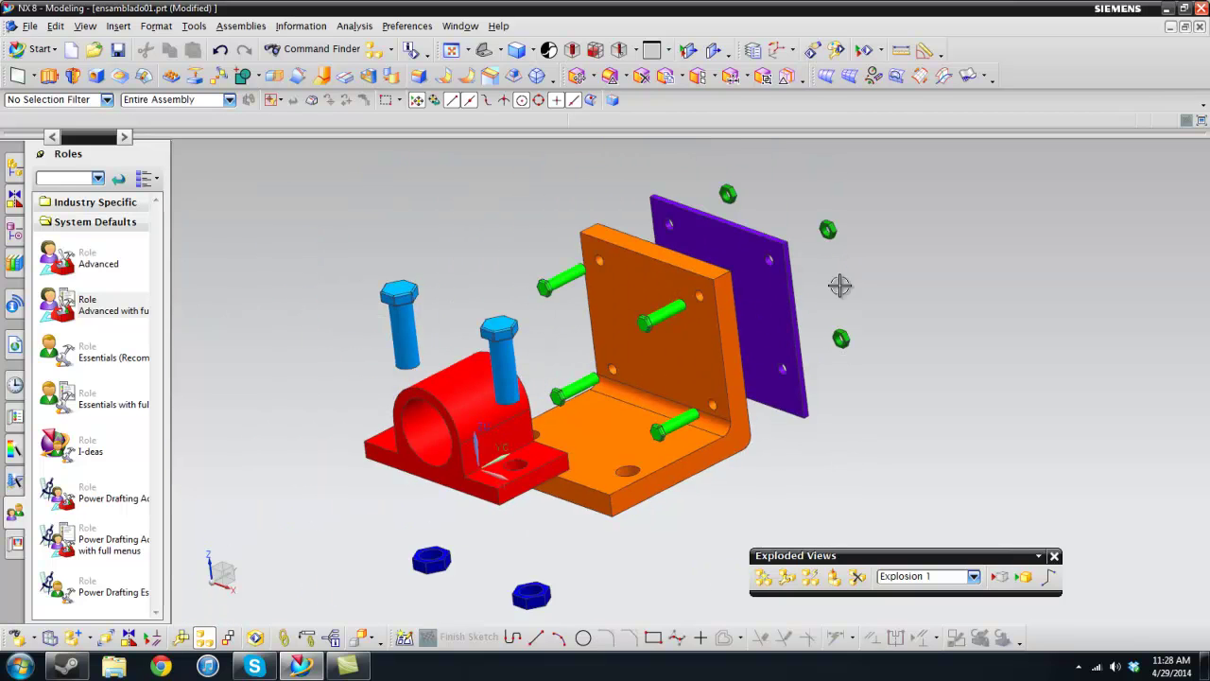
# Return the assembly to its unexploded state
pyautogui.scroll(-1, 840, 286)
pyautogui.click(974, 577)
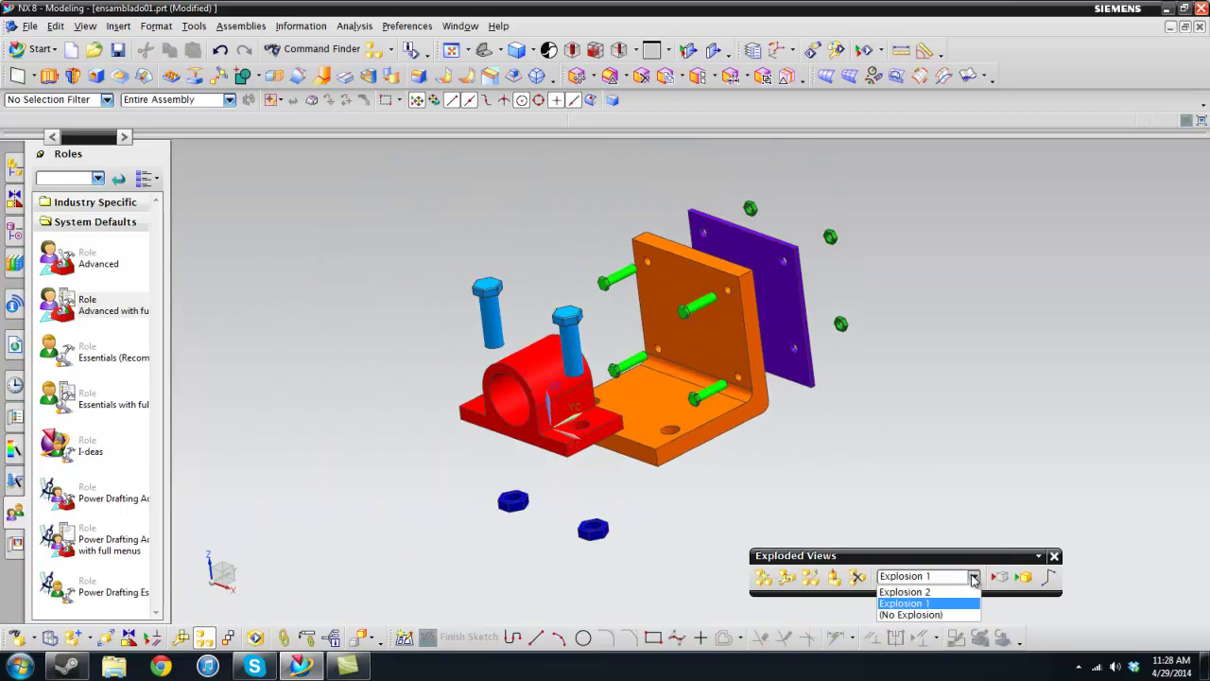
pyautogui.click(941, 614)
pyautogui.scroll(3, 751, 351)
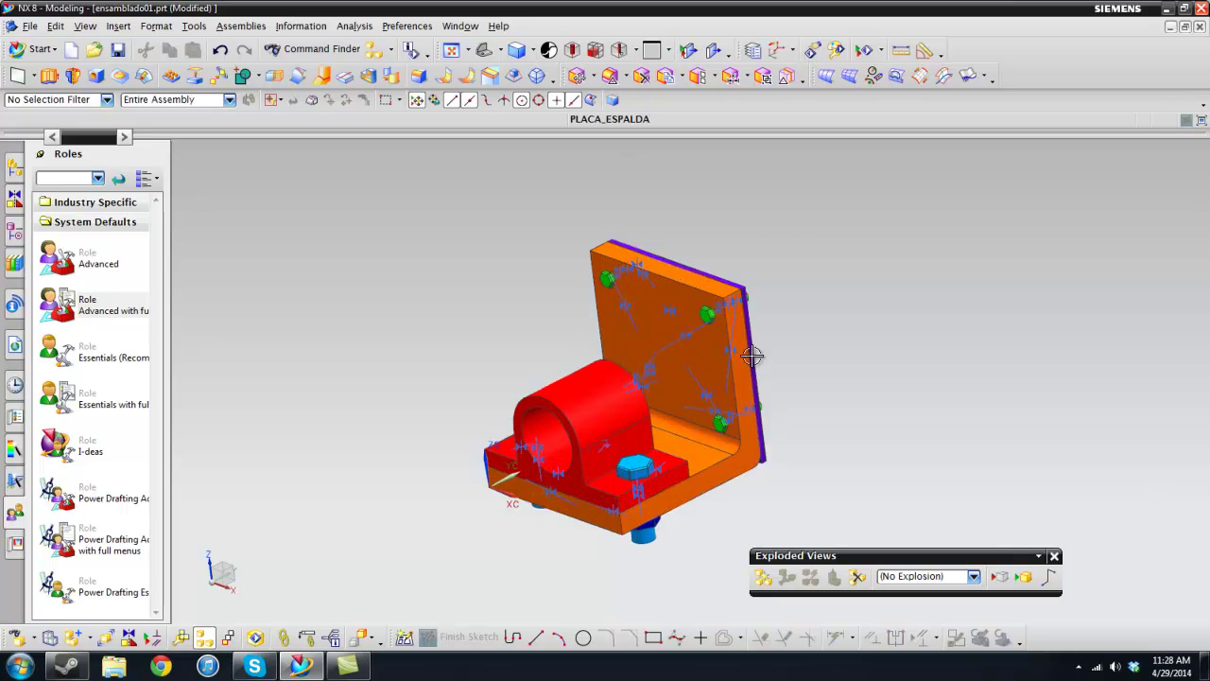
pyautogui.scroll(1, 803, 271)
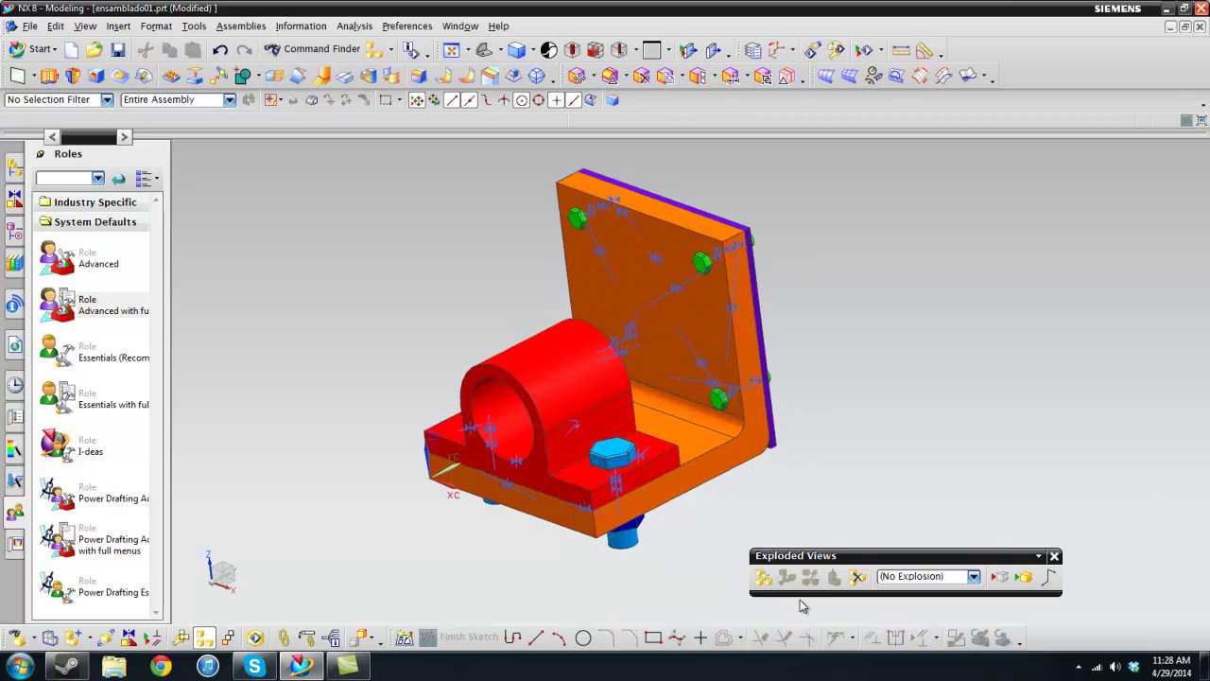
# Create a new explosion named 'Explosion Tutorial' and show the assembly's component list
pyautogui.click(764, 579)
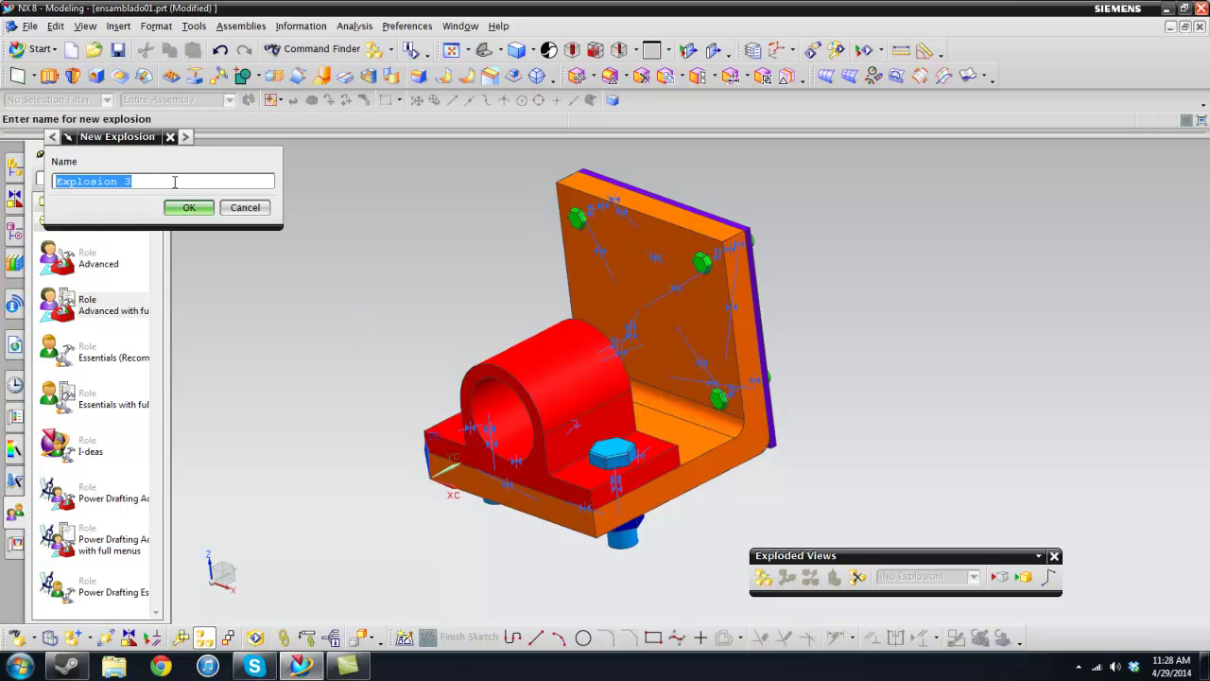
pyautogui.click(175, 181)
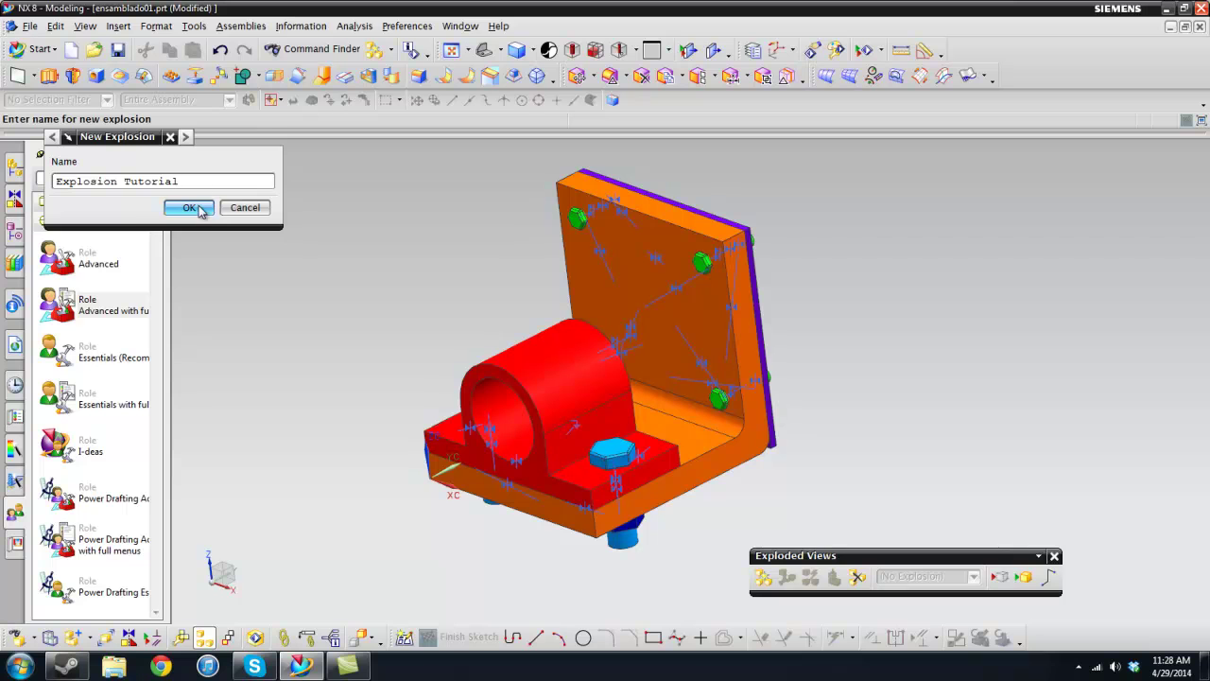
pyautogui.click(190, 208)
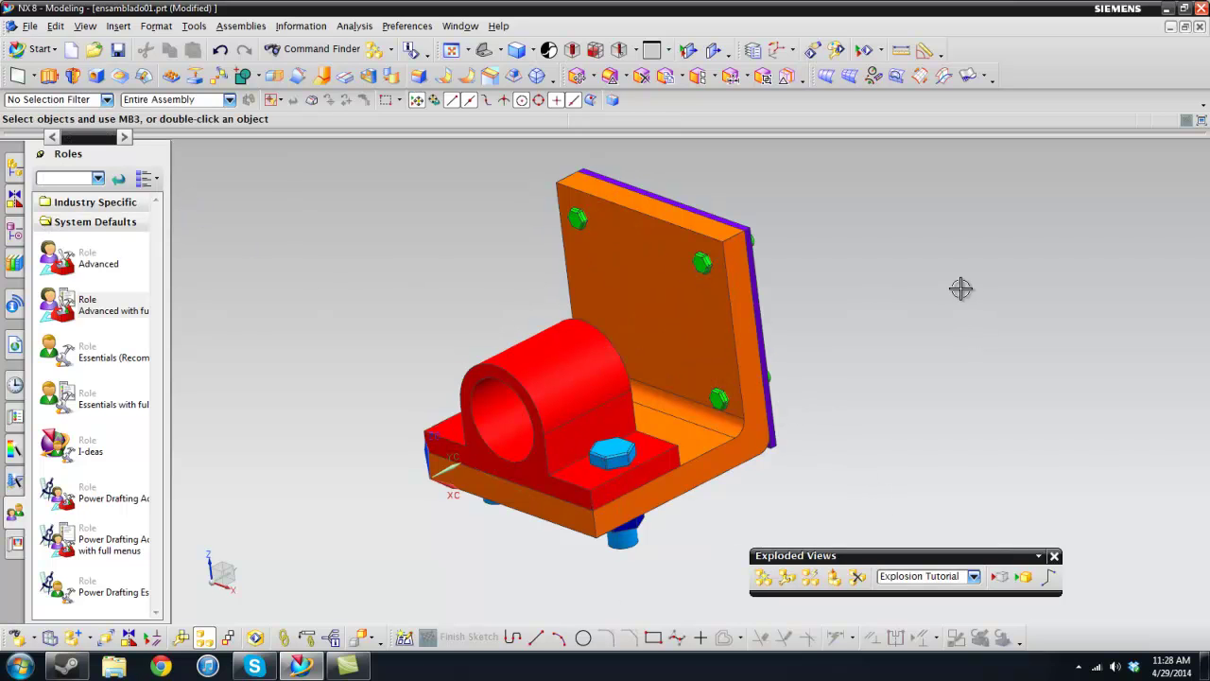
pyautogui.moveTo(959, 287)
pyautogui.mouseDown(button='middle')
pyautogui.moveTo(946, 286)
pyautogui.moveTo(955, 290)
pyautogui.mouseUp(button='middle')
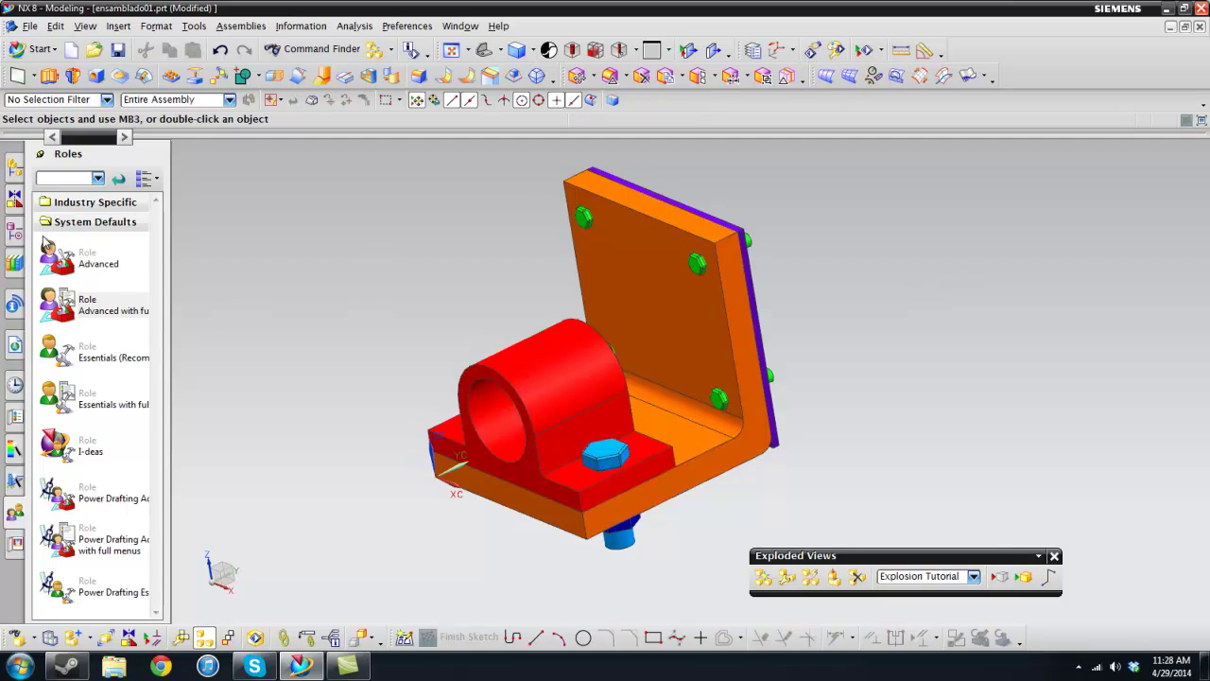
pyautogui.click(14, 191)
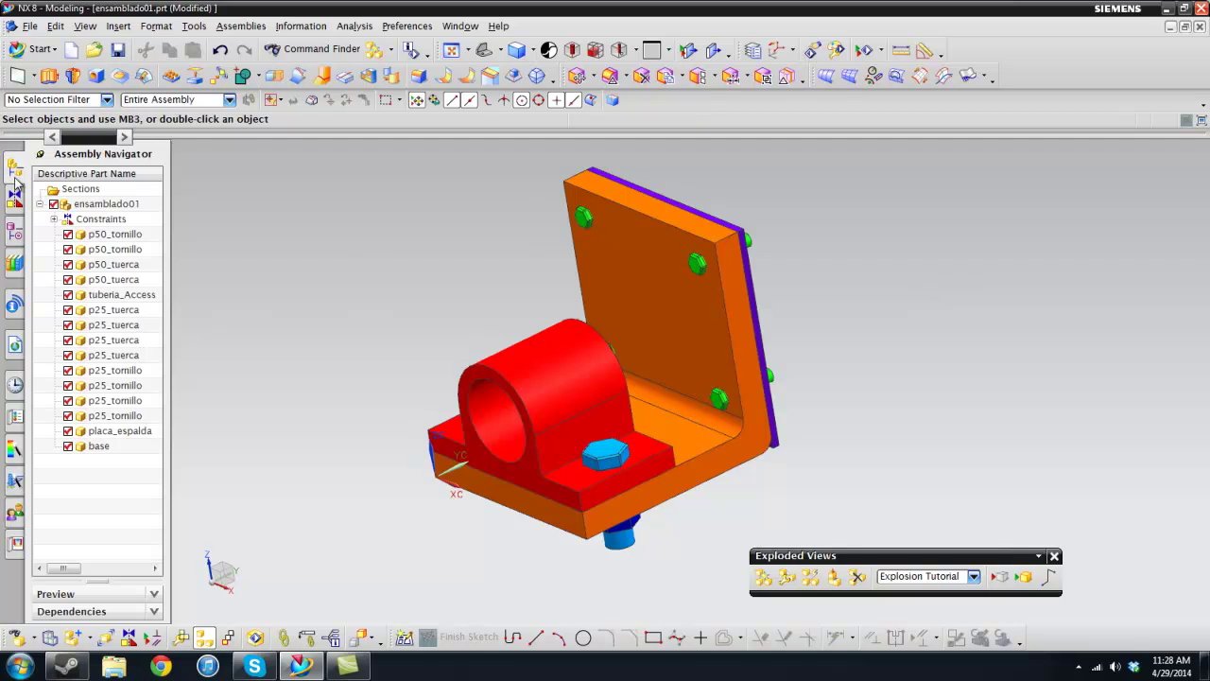
# Start Auto-explode Components and pick the pipe support, two blue bolts and two base nuts
pyautogui.click(813, 578)
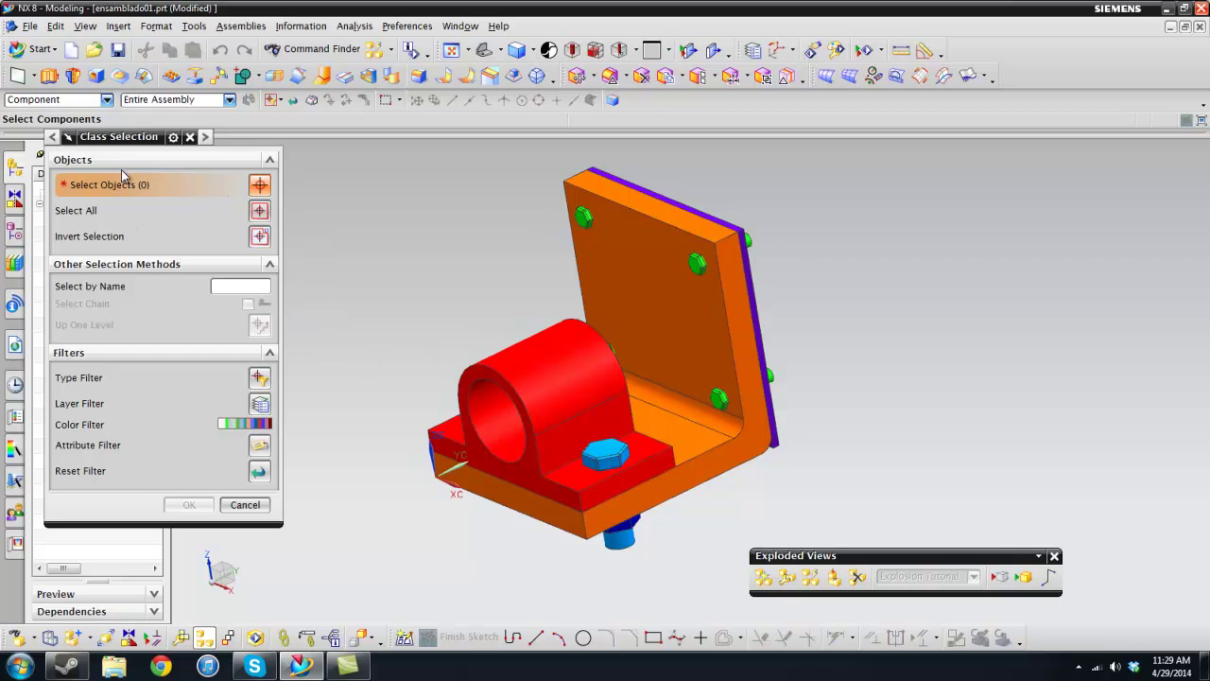
pyautogui.moveTo(553, 452); pyautogui.dragTo(592, 448, button='middle')
pyautogui.click(592, 448)
pyautogui.click(506, 408)
pyautogui.click(682, 454)
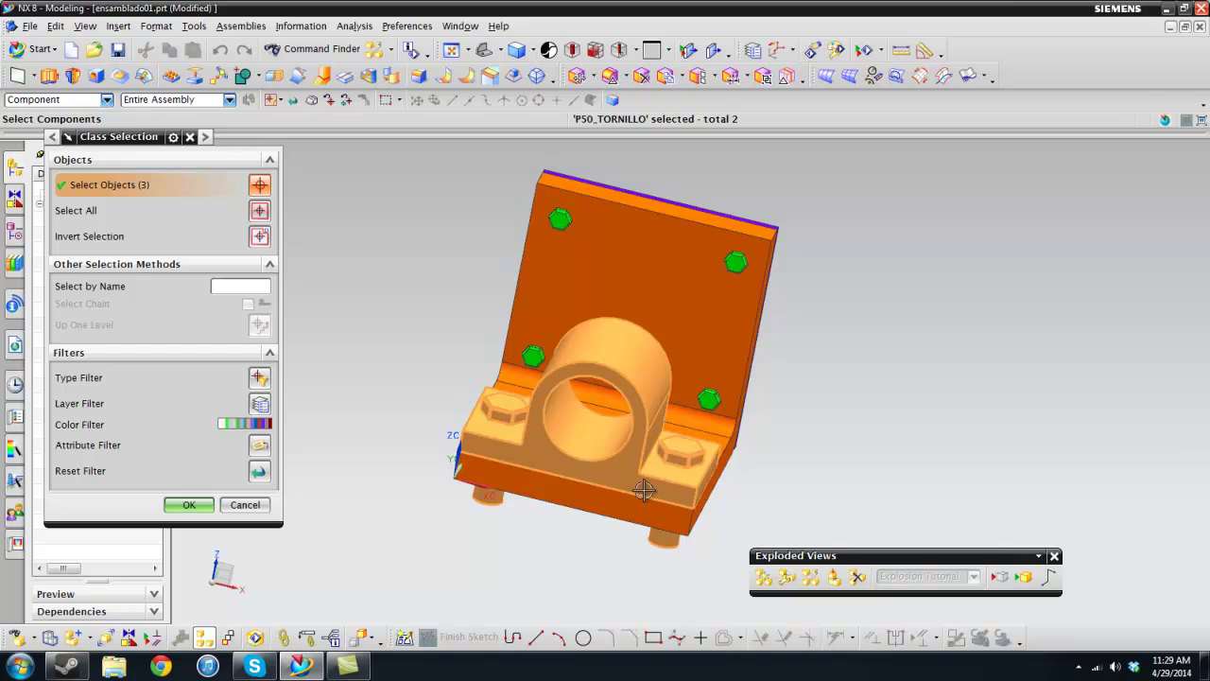
pyautogui.moveTo(566, 572); pyautogui.dragTo(565, 491, button='middle')
pyautogui.click(492, 376)
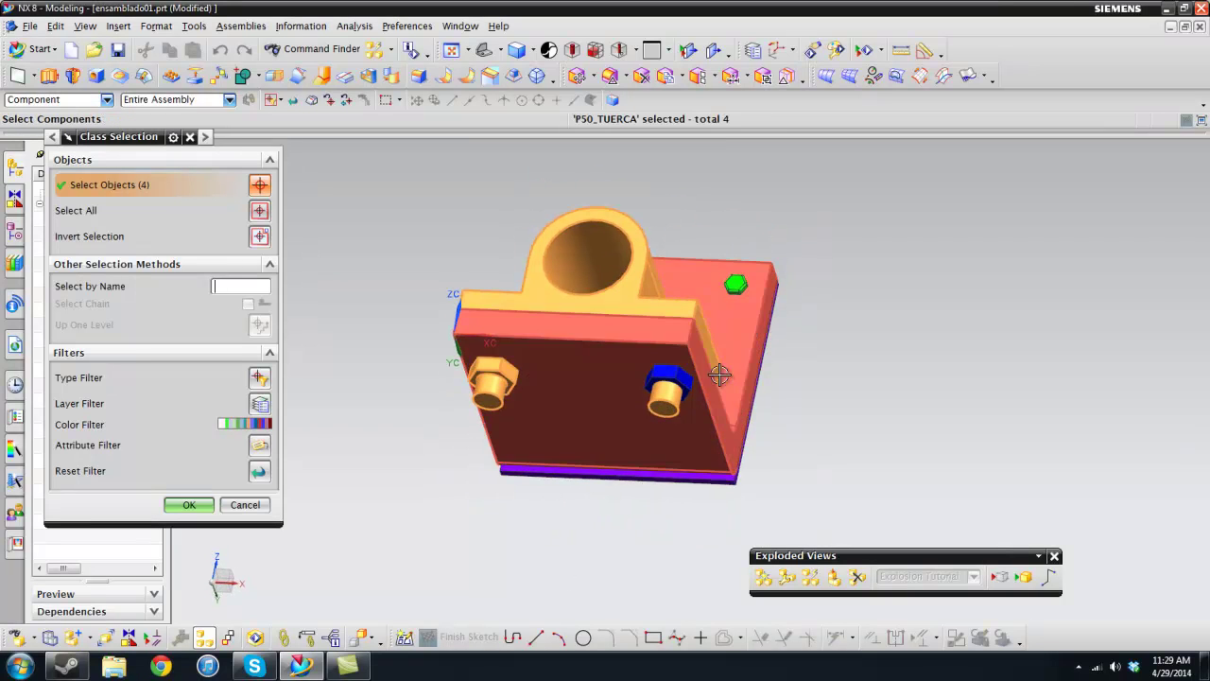
pyautogui.click(669, 374)
pyautogui.moveTo(669, 374); pyautogui.dragTo(702, 372, button='middle')
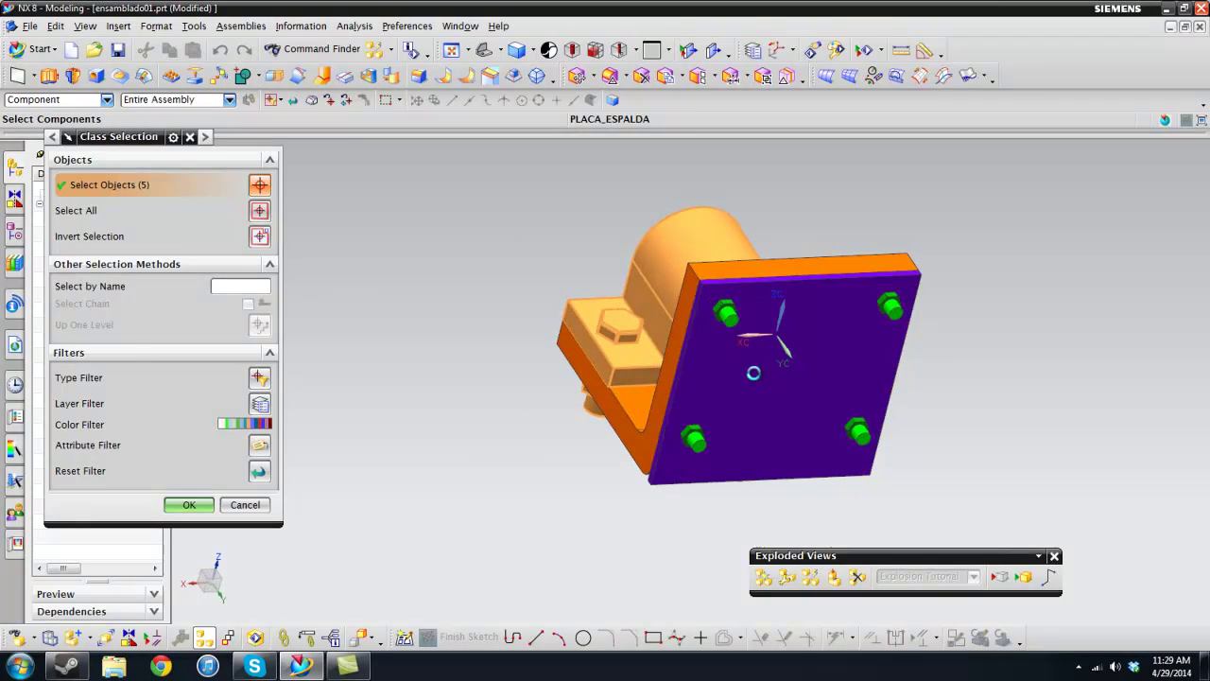
# Add the purple back plate with its nuts and bolts, then auto-explode all 14 at distance 1
pyautogui.click(721, 311)
pyautogui.click(721, 312)
pyautogui.click(724, 318)
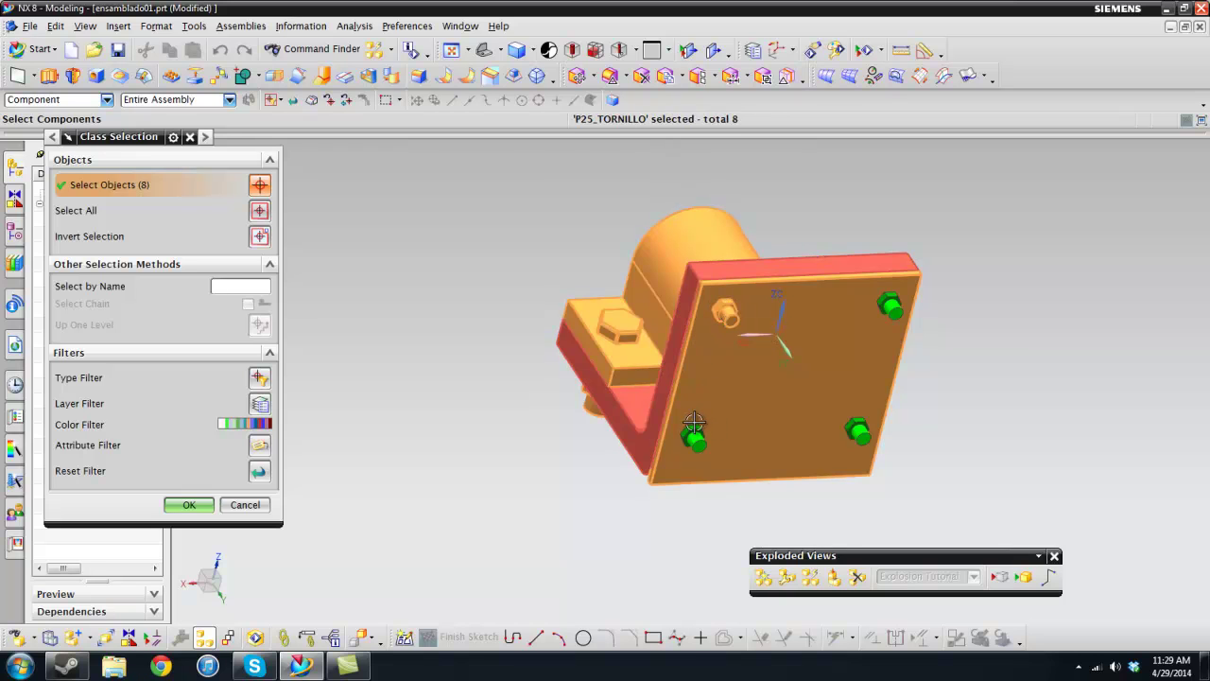
pyautogui.click(693, 431)
pyautogui.click(695, 435)
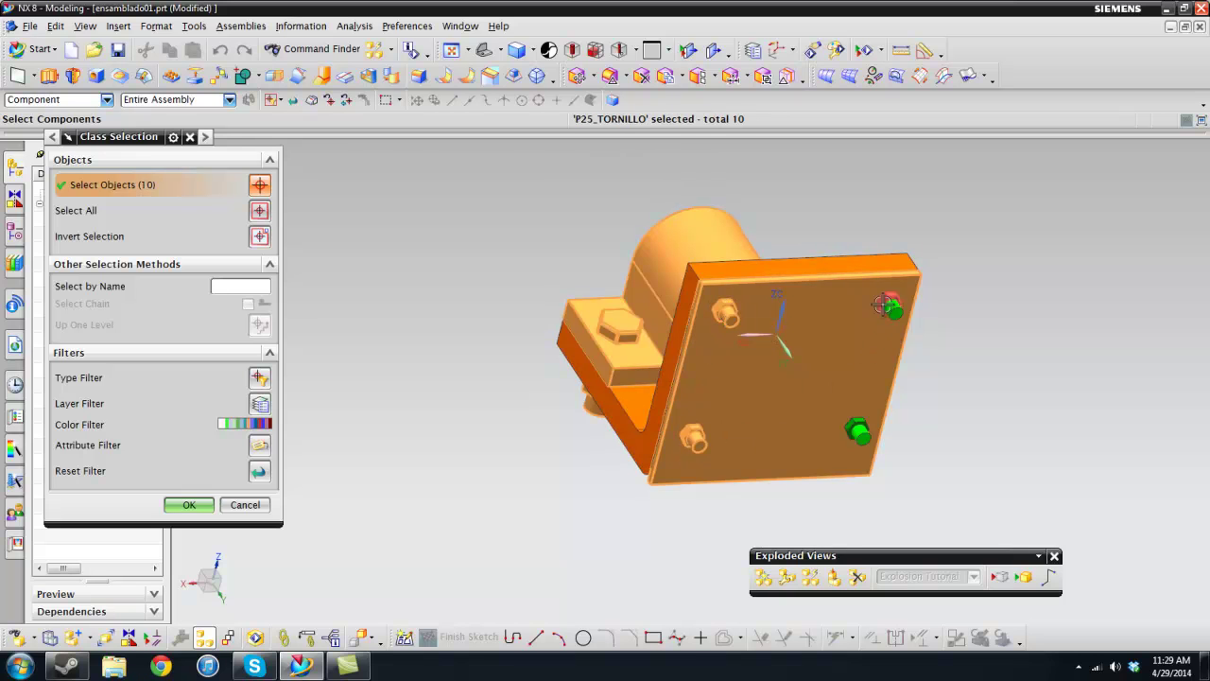
pyautogui.click(893, 308)
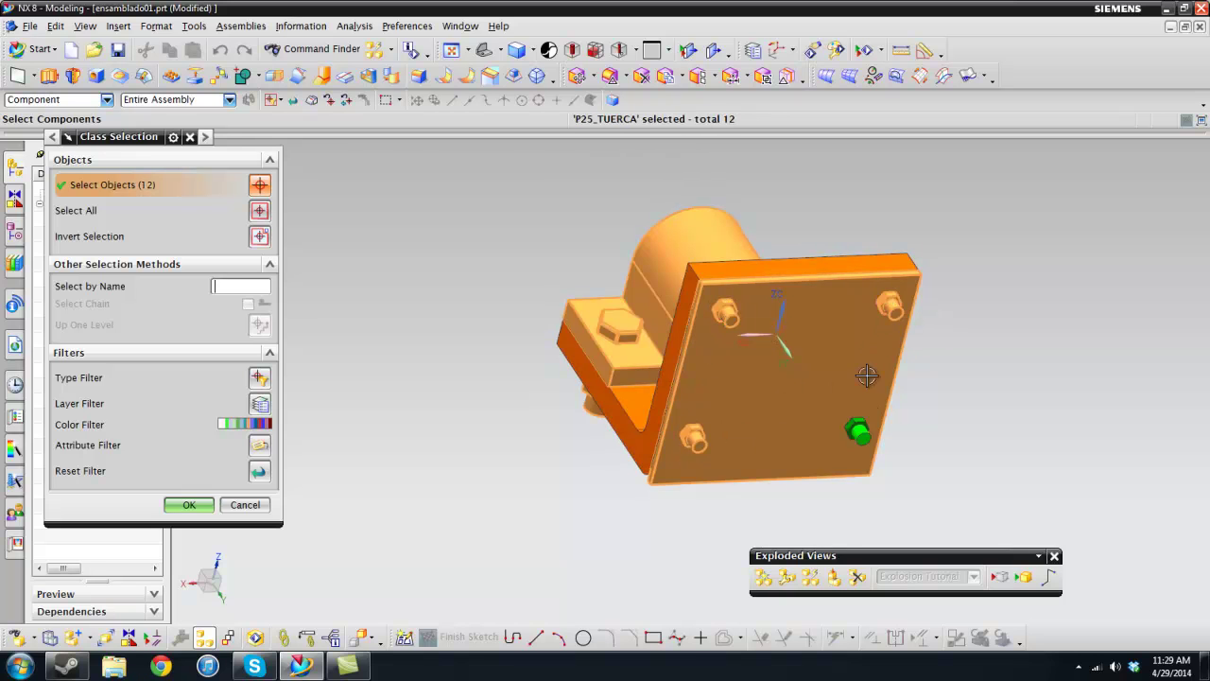
pyautogui.click(858, 430)
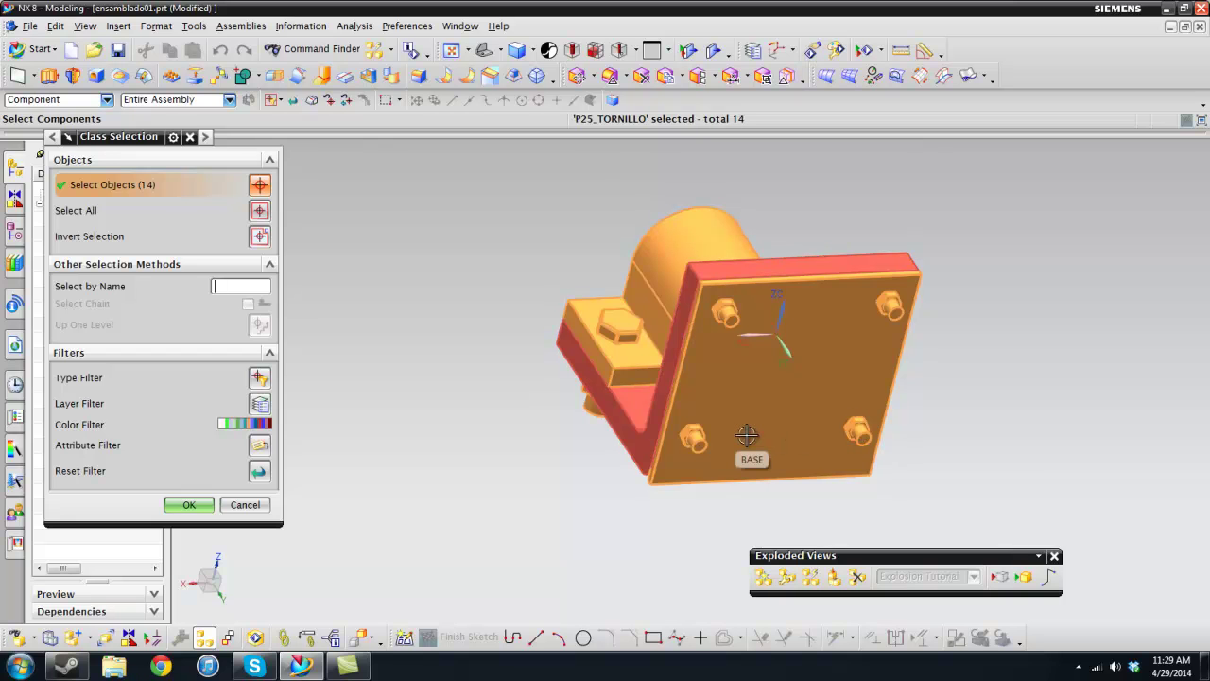
pyautogui.moveTo(554, 482); pyautogui.dragTo(653, 508, button='middle')
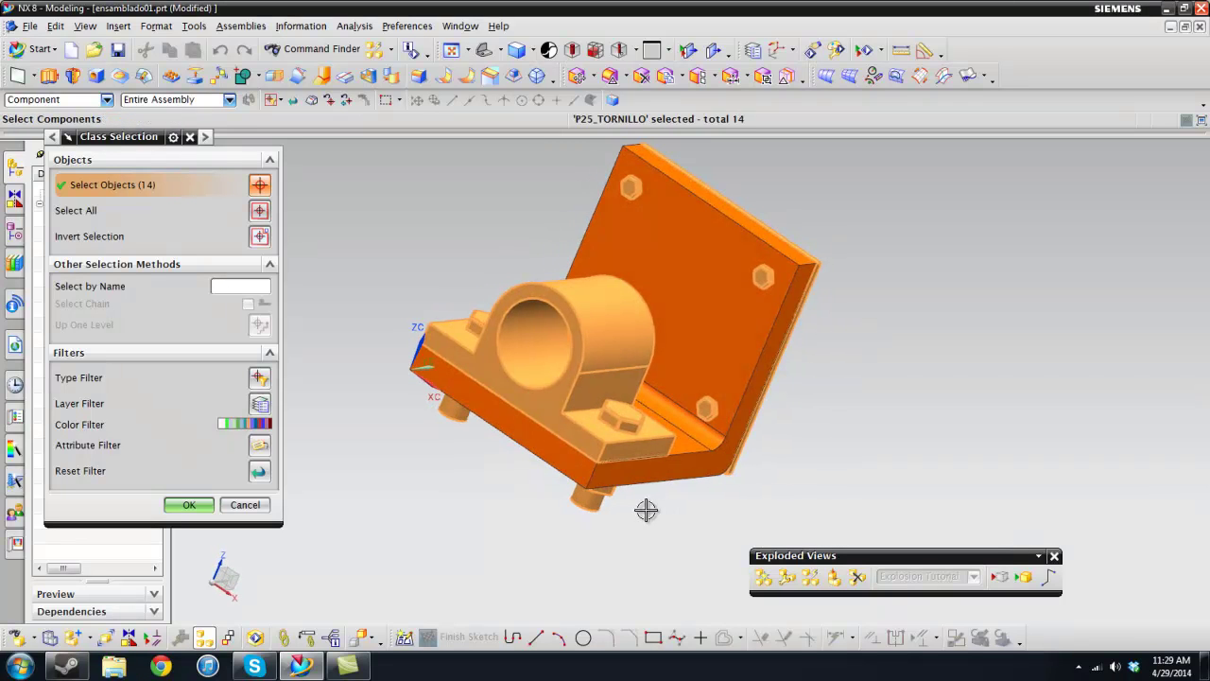
pyautogui.moveTo(662, 431); pyautogui.dragTo(745, 423, button='middle')
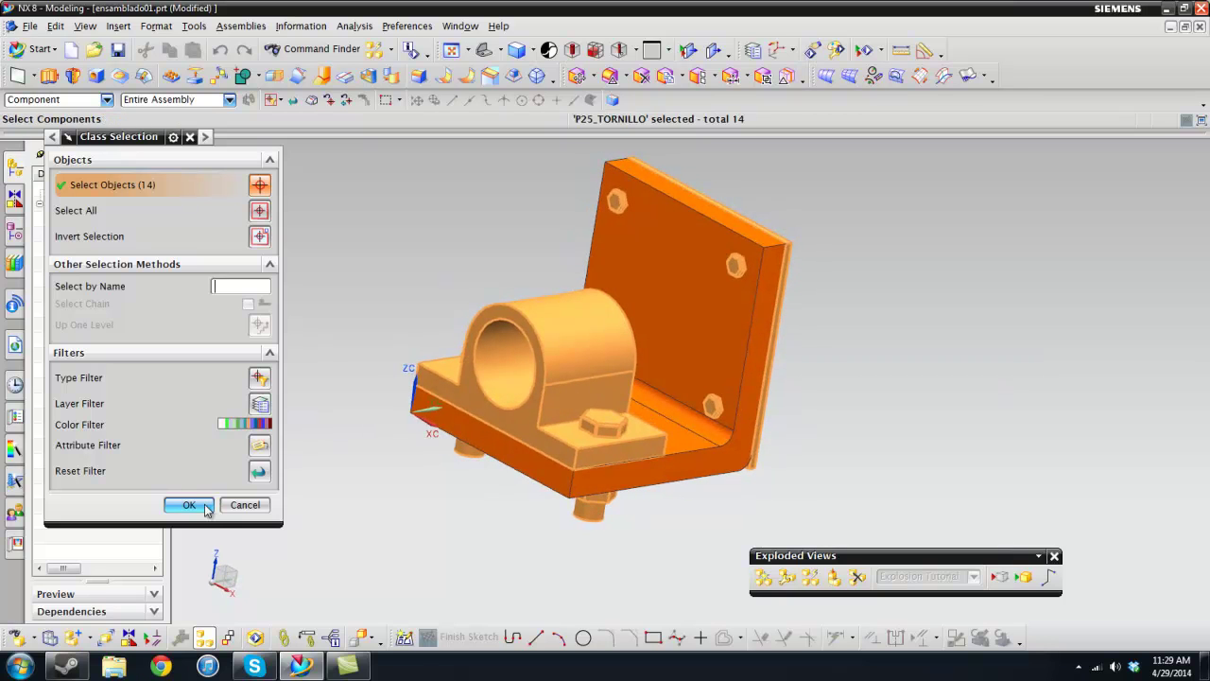
pyautogui.click(204, 504)
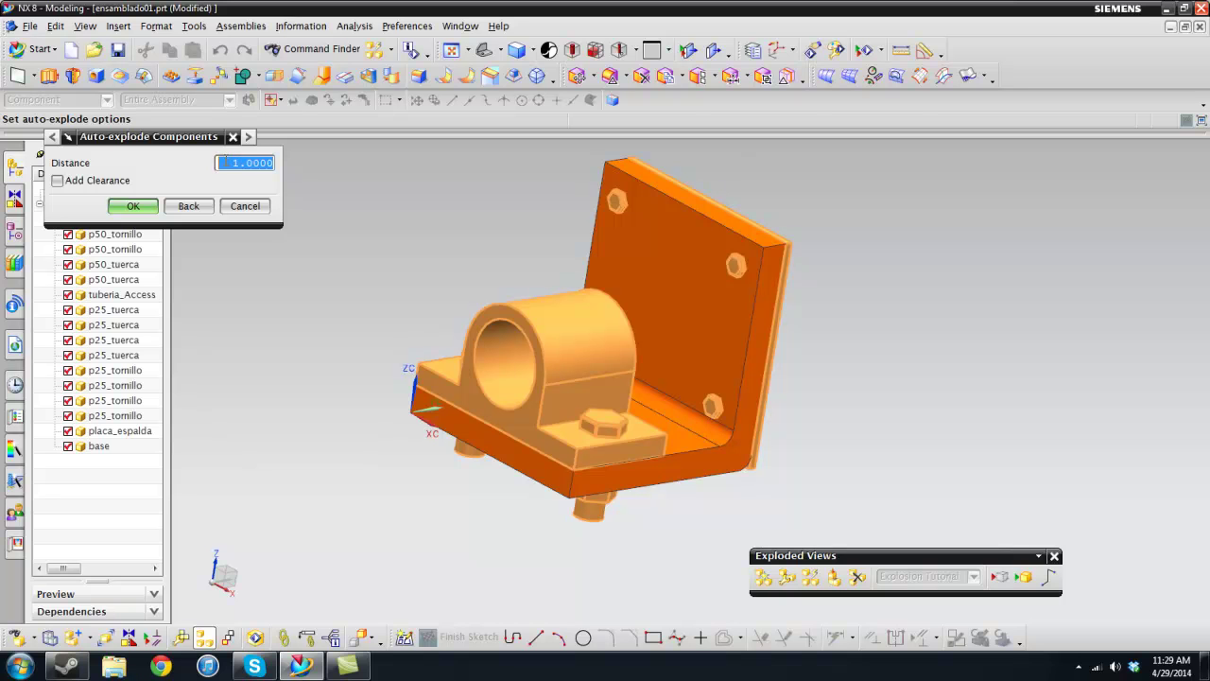
pyautogui.click(134, 206)
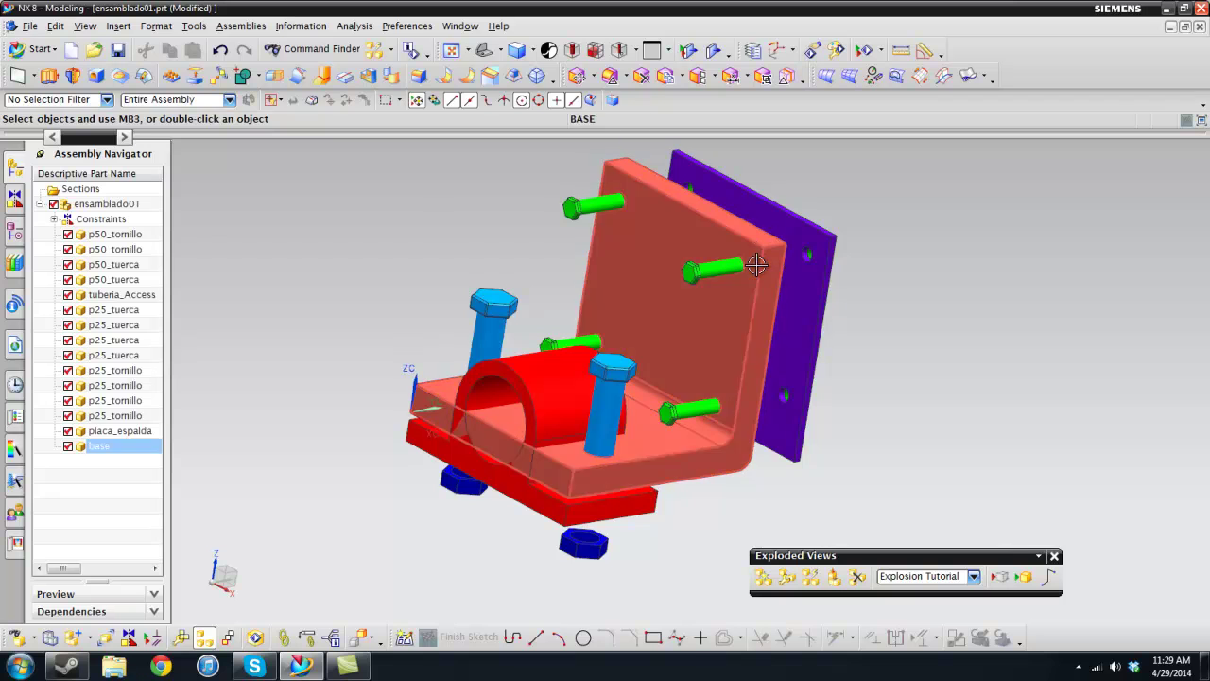
# Fit the exploded assembly in view, zoom out, and orbit it slightly
pyautogui.hotkey('ctrl', 'f')
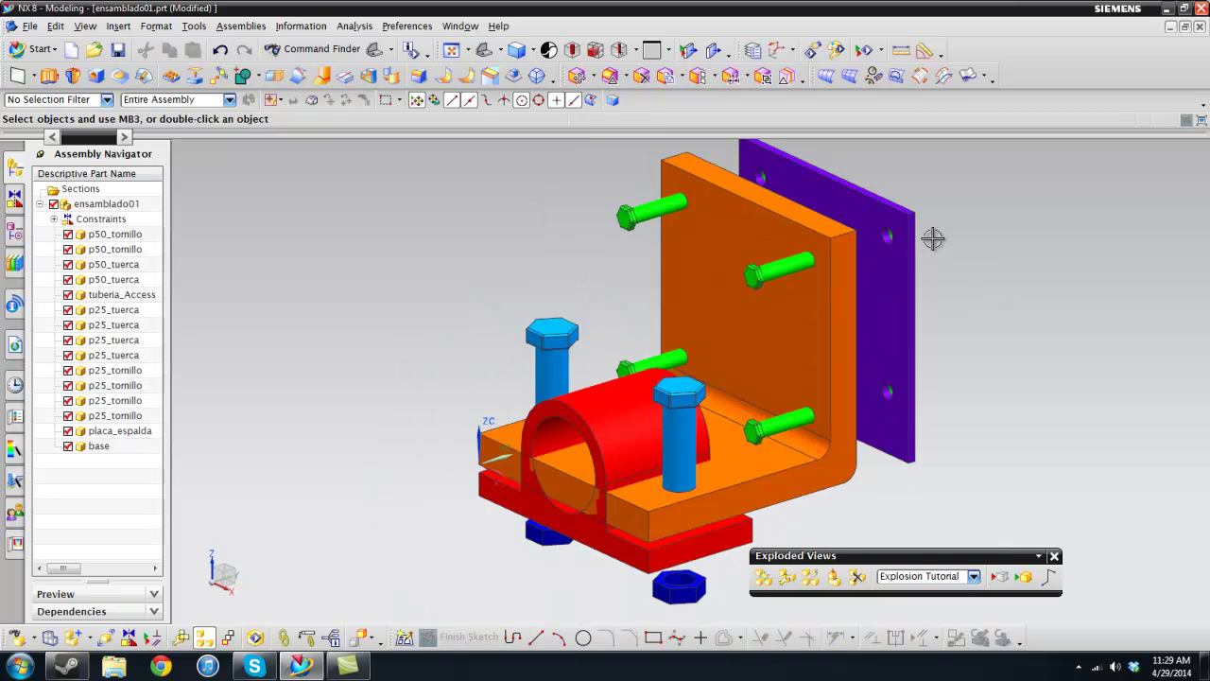
pyautogui.scroll(-1, 933, 239)
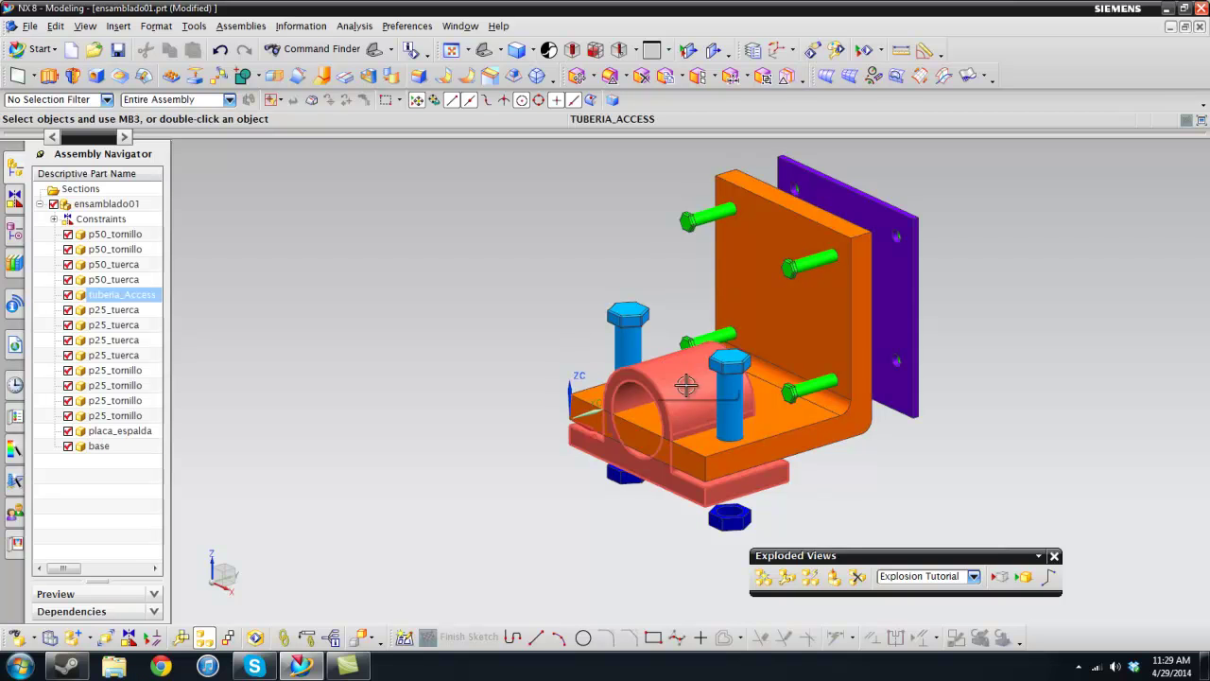
pyautogui.moveTo(1018, 292); pyautogui.dragTo(991, 310, button='middle')
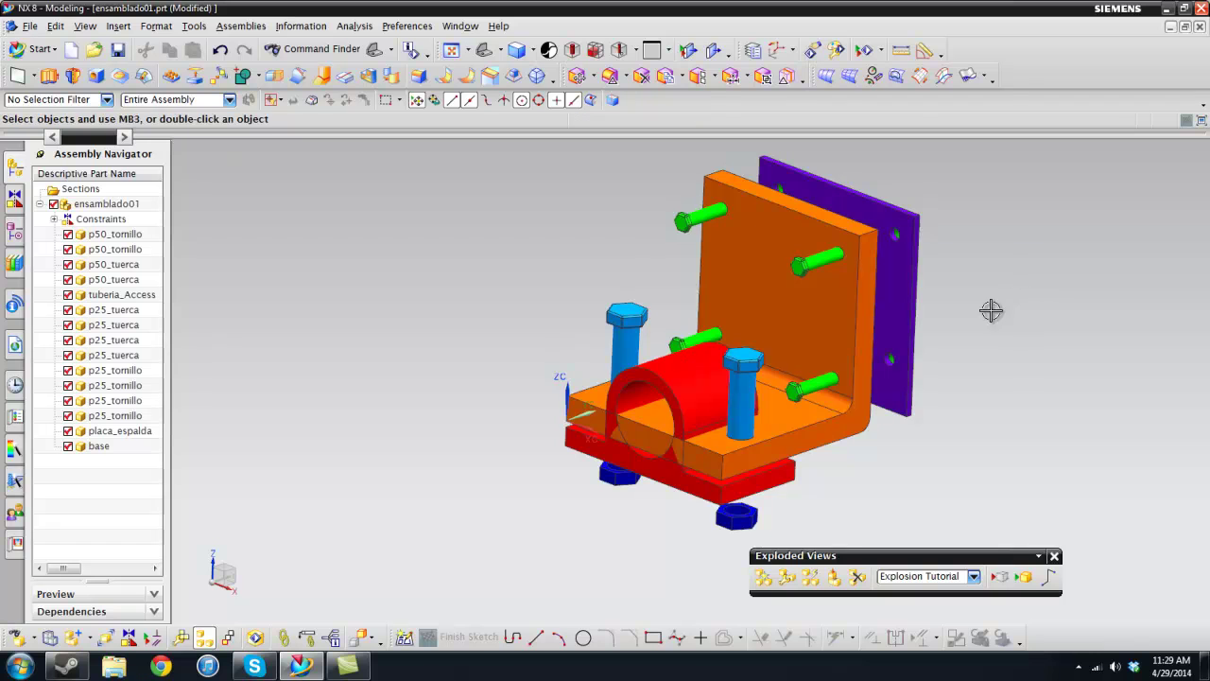
pyautogui.scroll(-1, 481, 421)
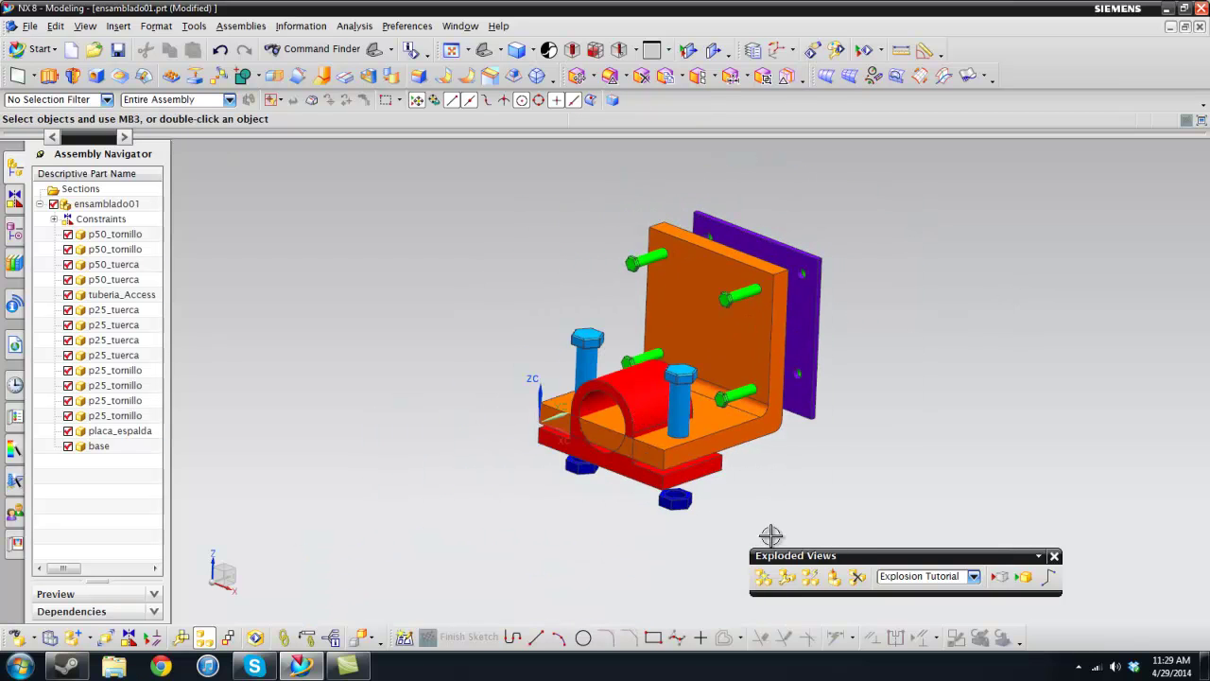
# Move the two p50_tornillo bolts and the tuberia_Access pipe support up 1.5 along Z
pyautogui.click(678, 412)
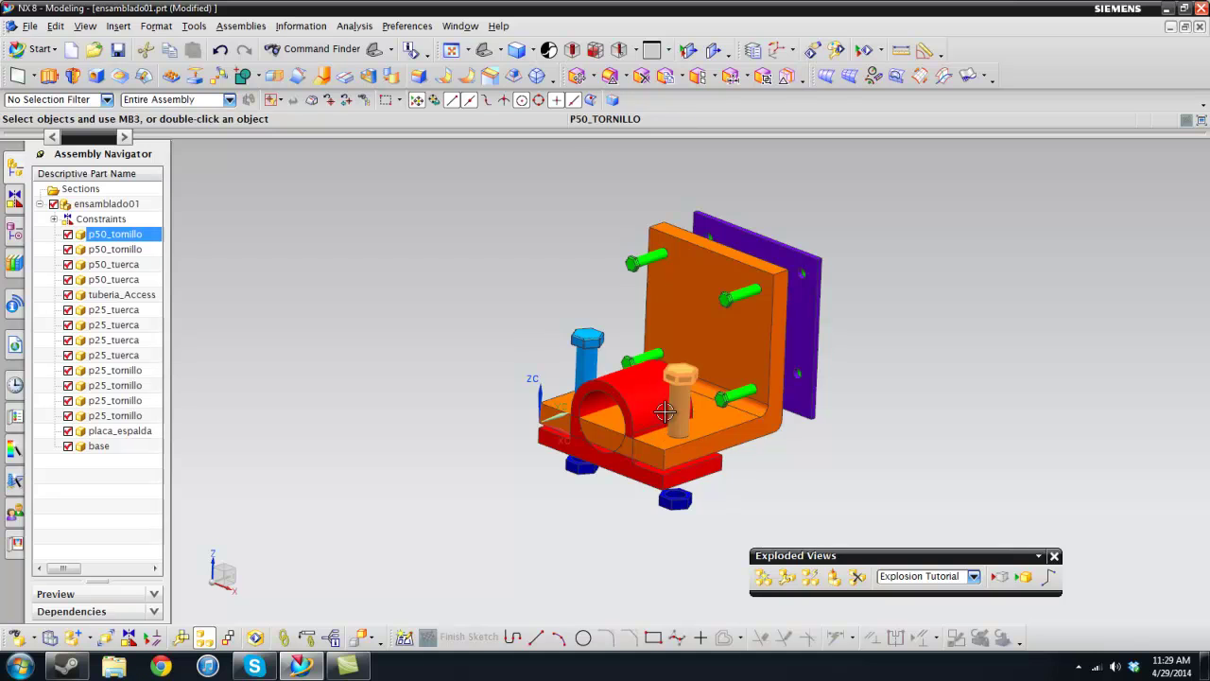
pyautogui.click(587, 354)
pyautogui.click(625, 388)
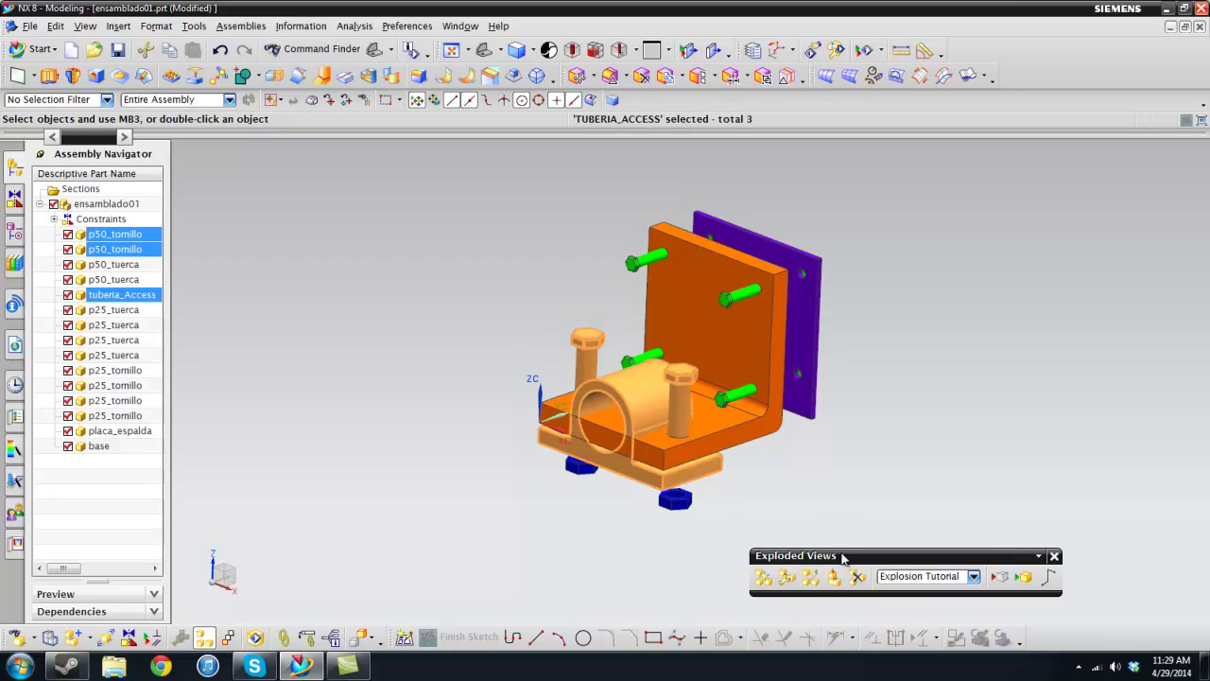
pyautogui.click(793, 577)
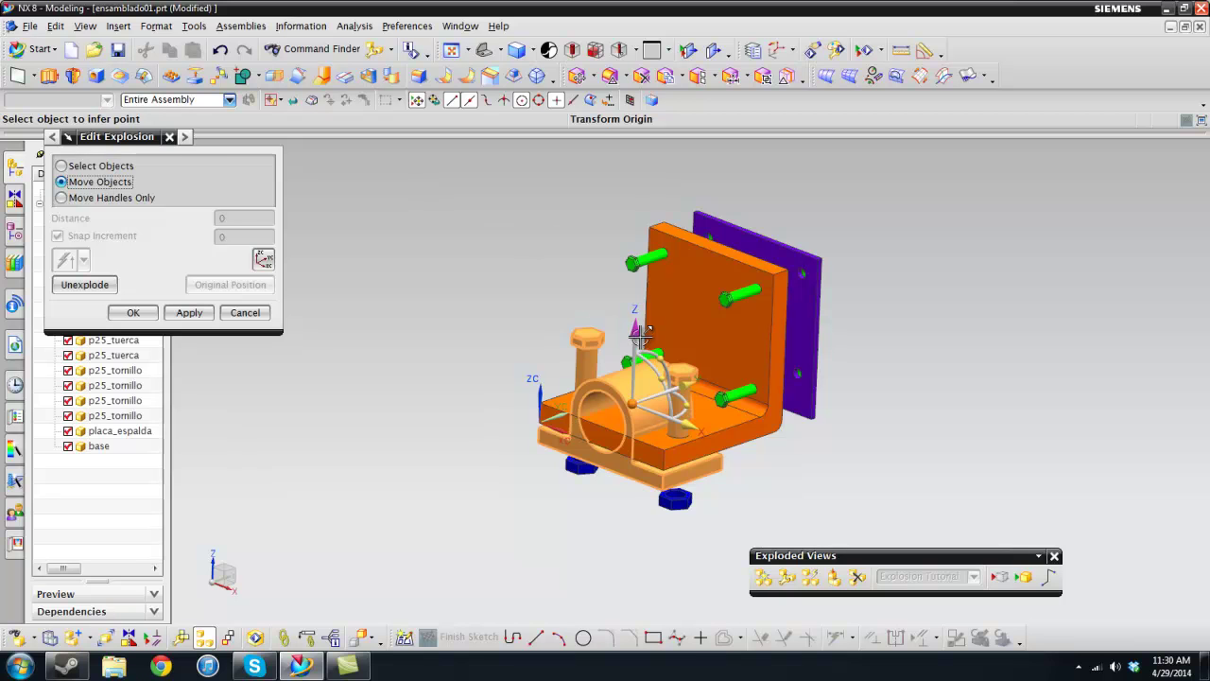
pyautogui.moveTo(635, 326)
pyautogui.mouseDown()
pyautogui.moveTo(637, 274)
pyautogui.moveTo(635, 322)
pyautogui.mouseUp()
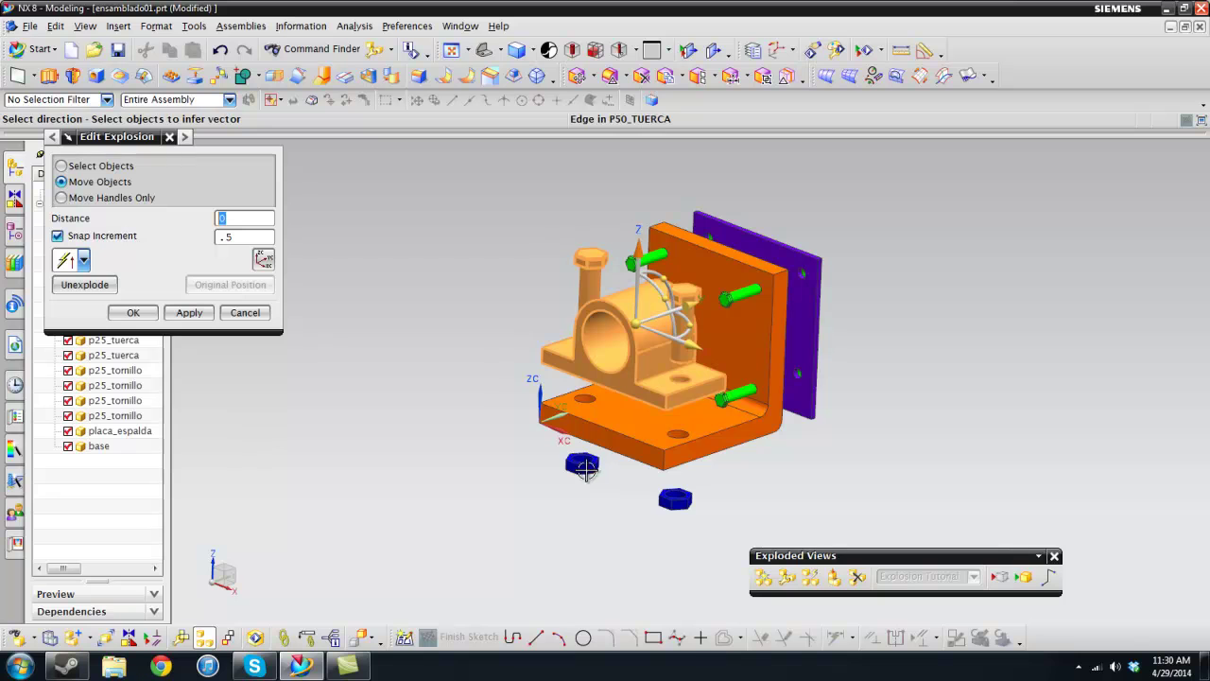
pyautogui.click(137, 313)
# Lift the two p50_tornillo bolts higher along Z
pyautogui.click(683, 317)
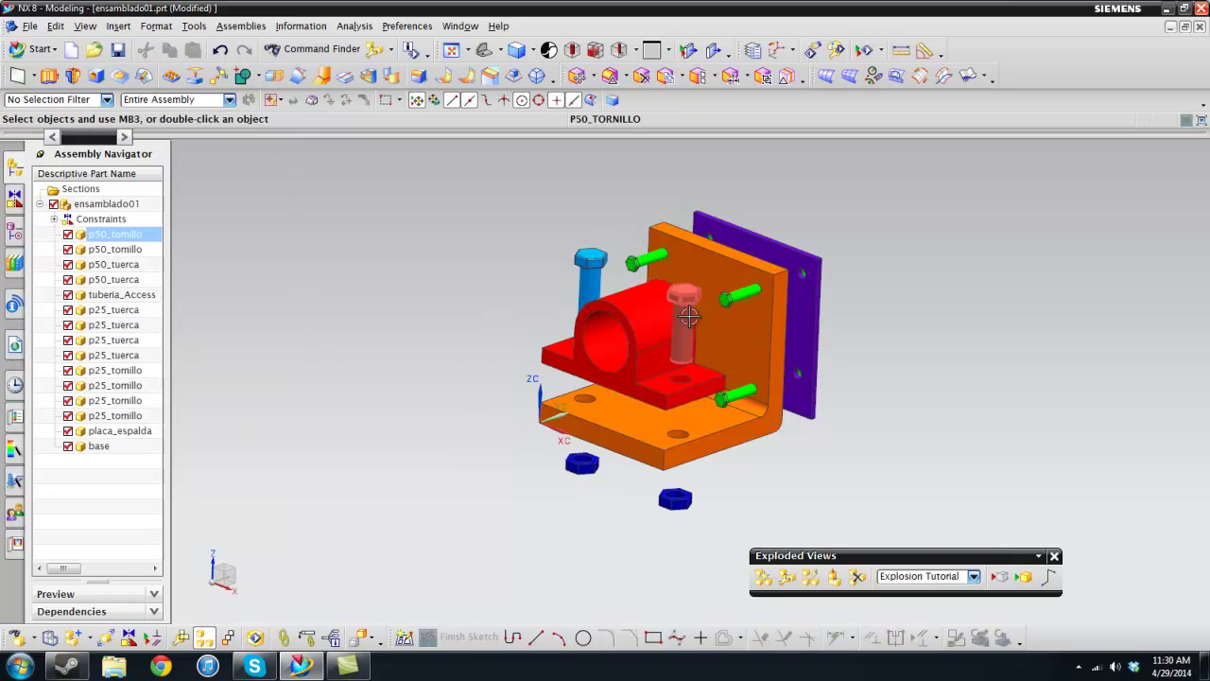
pyautogui.click(590, 283)
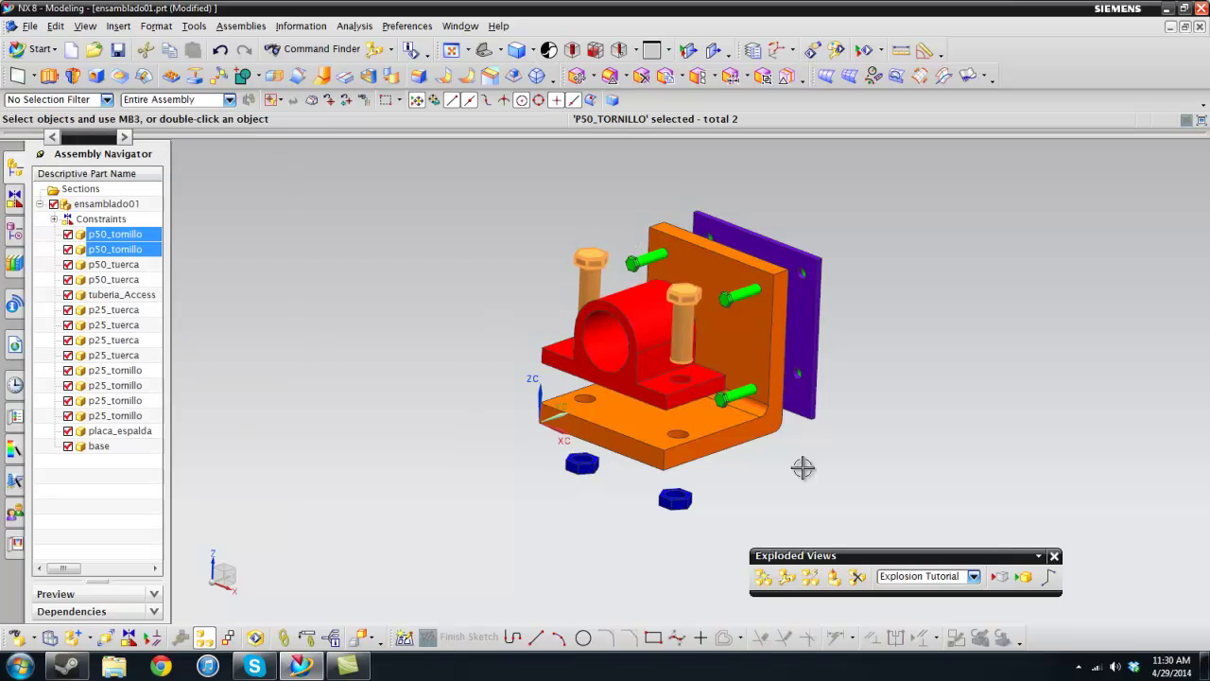
pyautogui.click(799, 580)
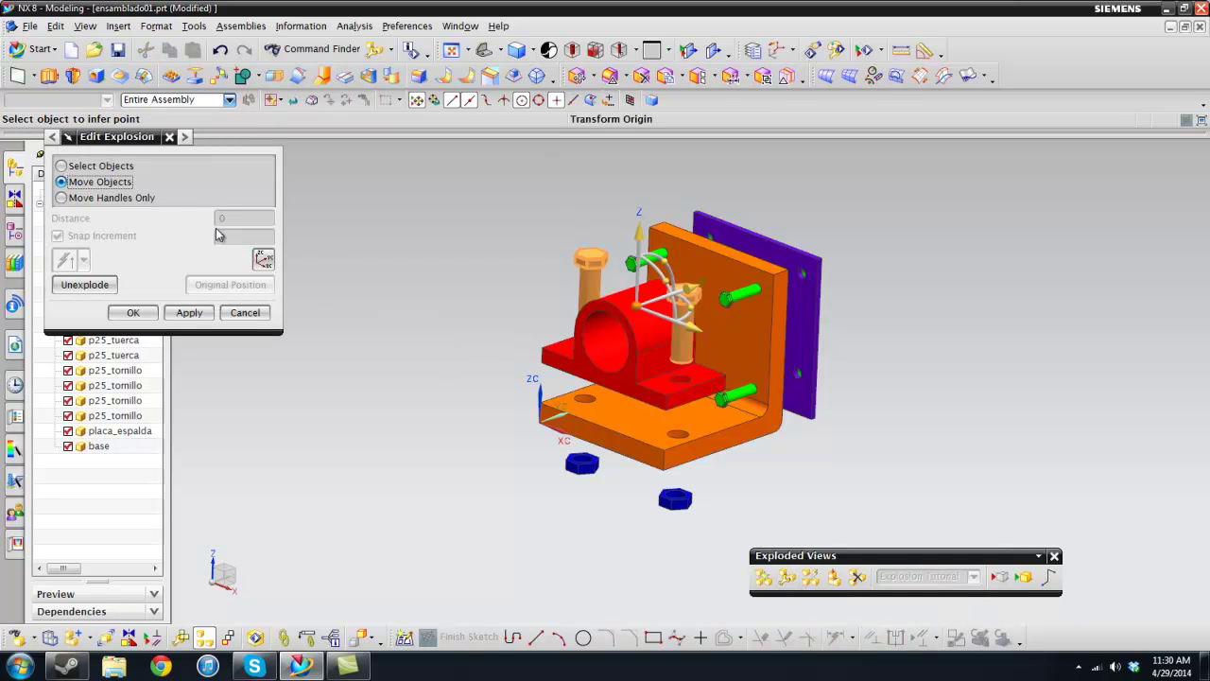
pyautogui.moveTo(640, 232); pyautogui.dragTo(641, 184)
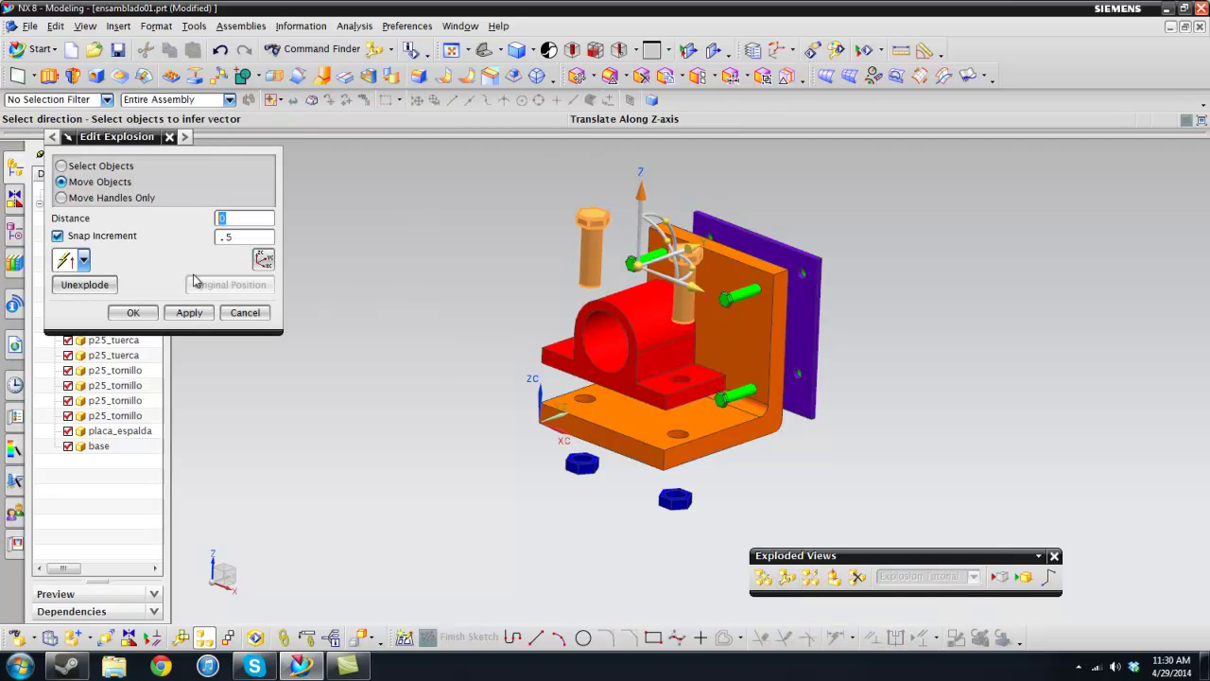
pyautogui.click(152, 312)
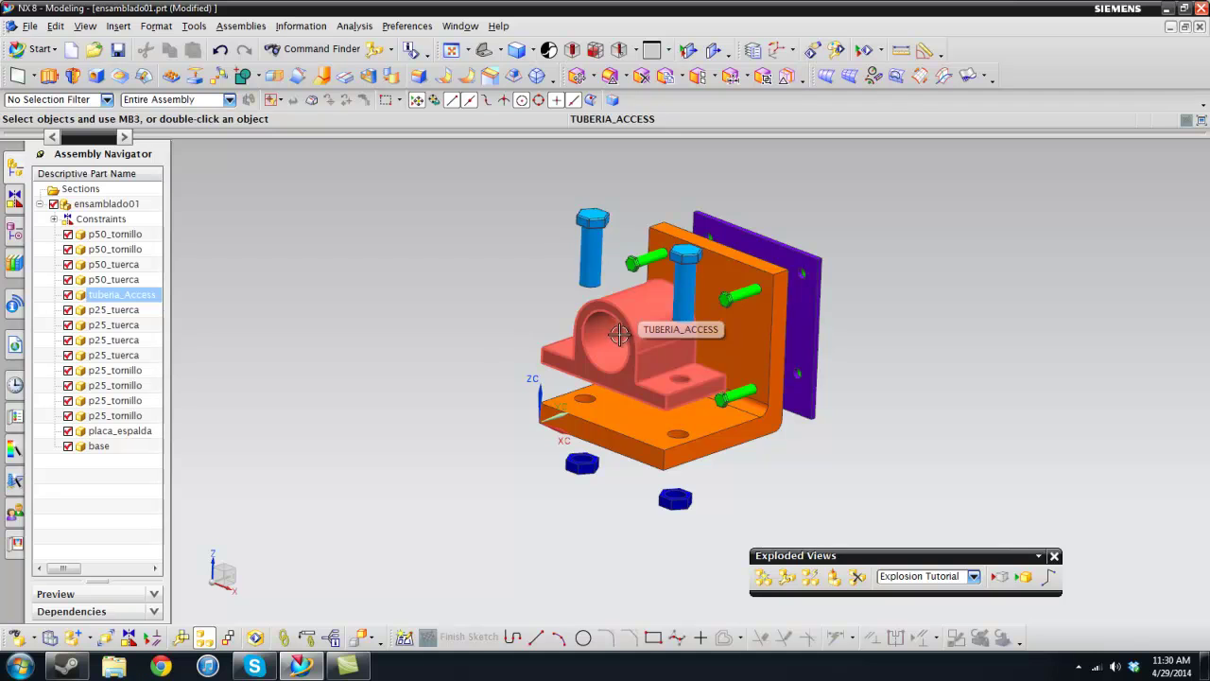
# Slide the pipe support, two lower nuts and two bolts together away from the orange base
pyautogui.click(582, 465)
pyautogui.click(675, 500)
pyautogui.click(624, 340)
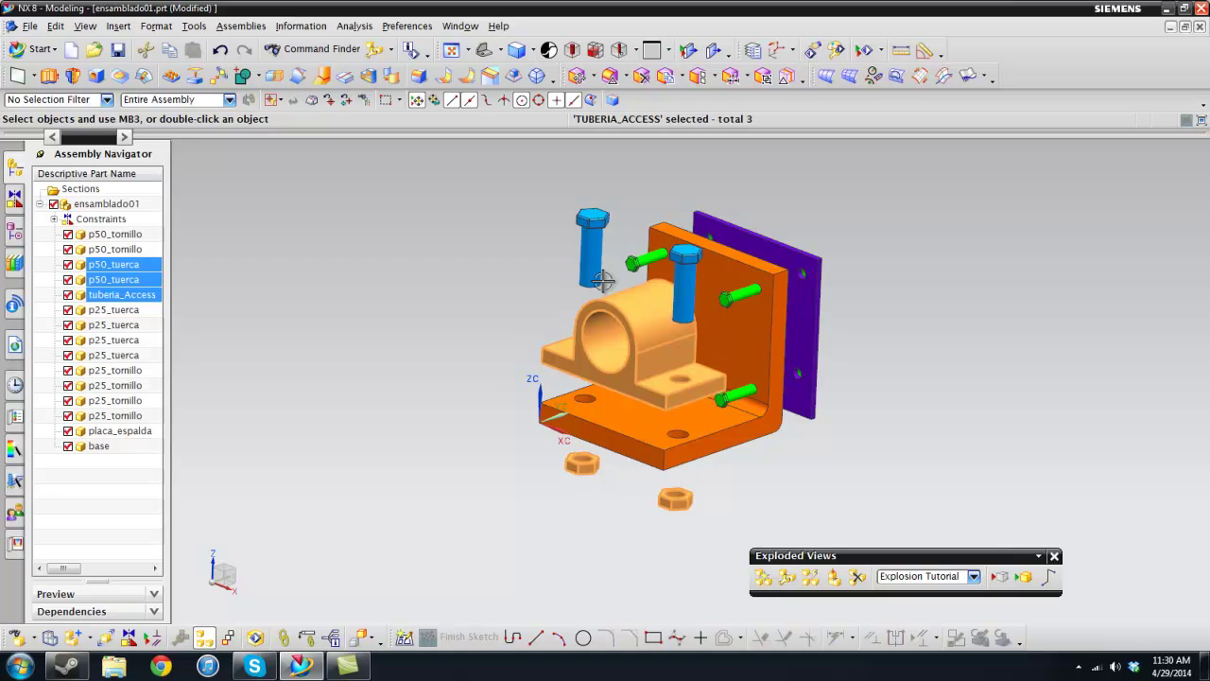
pyautogui.click(591, 247)
pyautogui.click(663, 300)
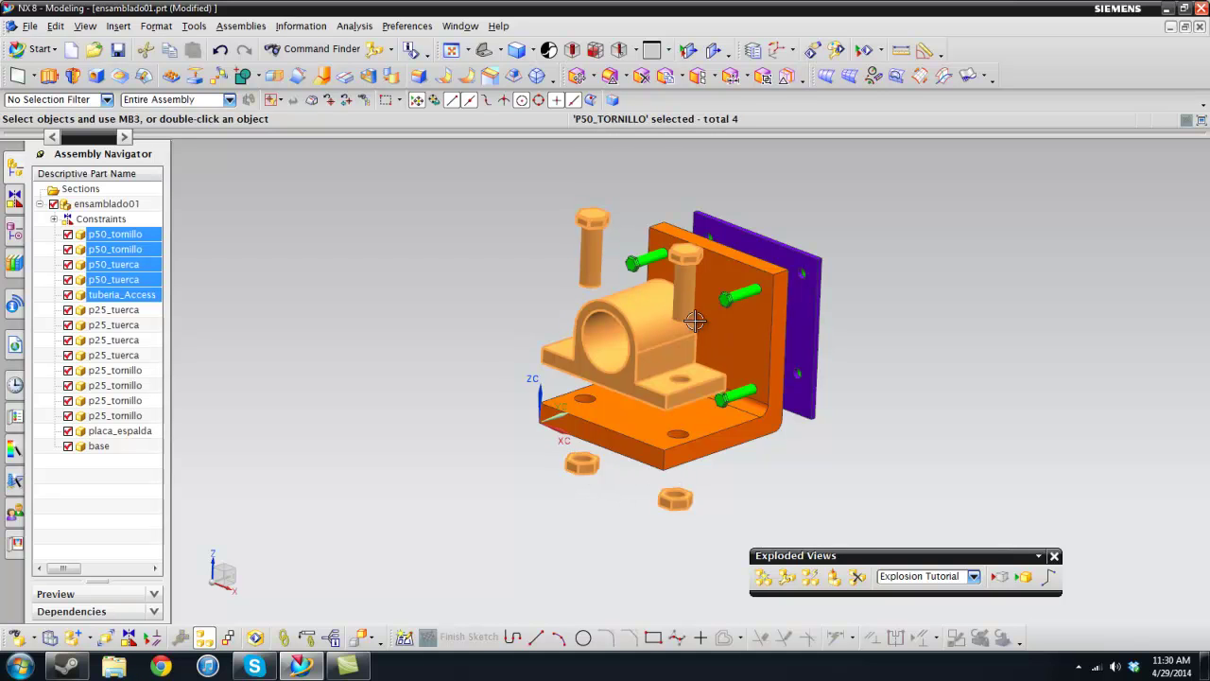
pyautogui.click(787, 577)
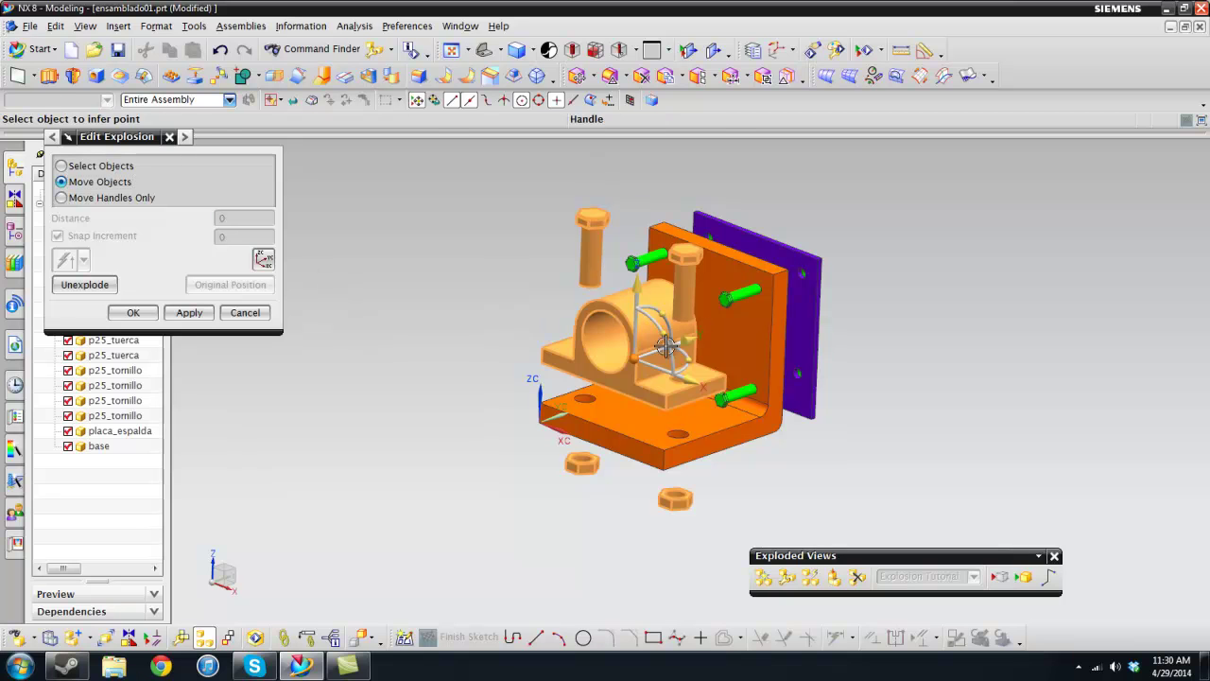
pyautogui.moveTo(666, 346); pyautogui.dragTo(563, 380)
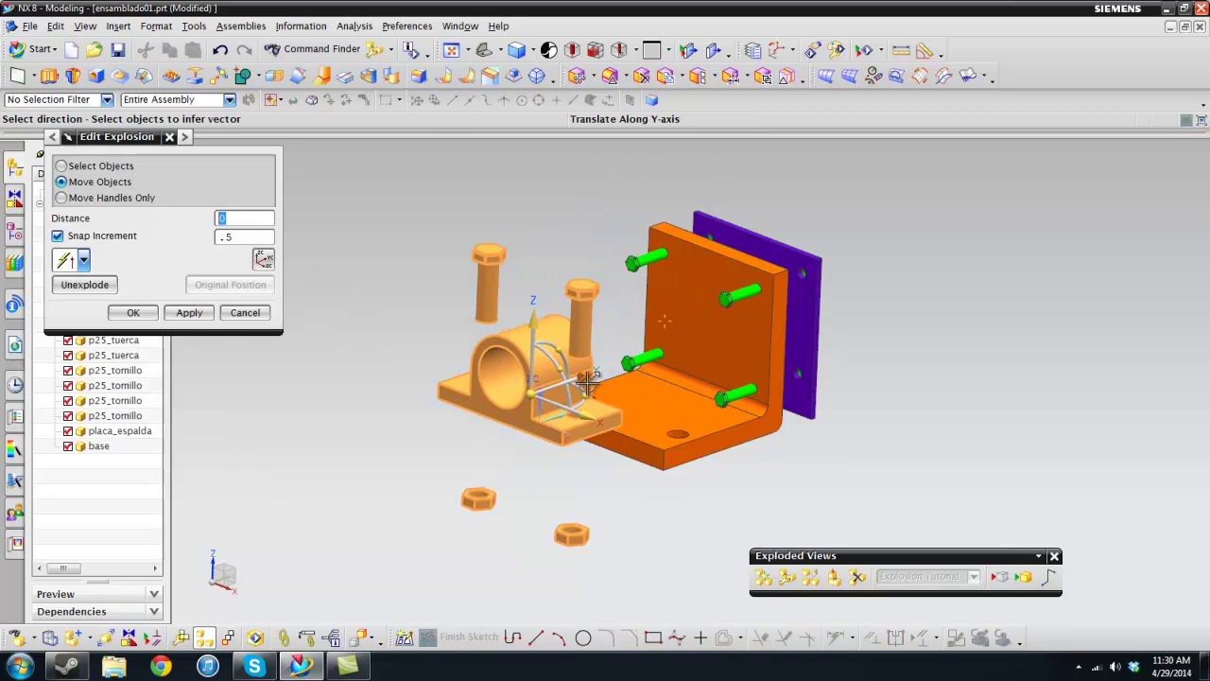
pyautogui.click(133, 313)
pyautogui.scroll(2, 876, 348)
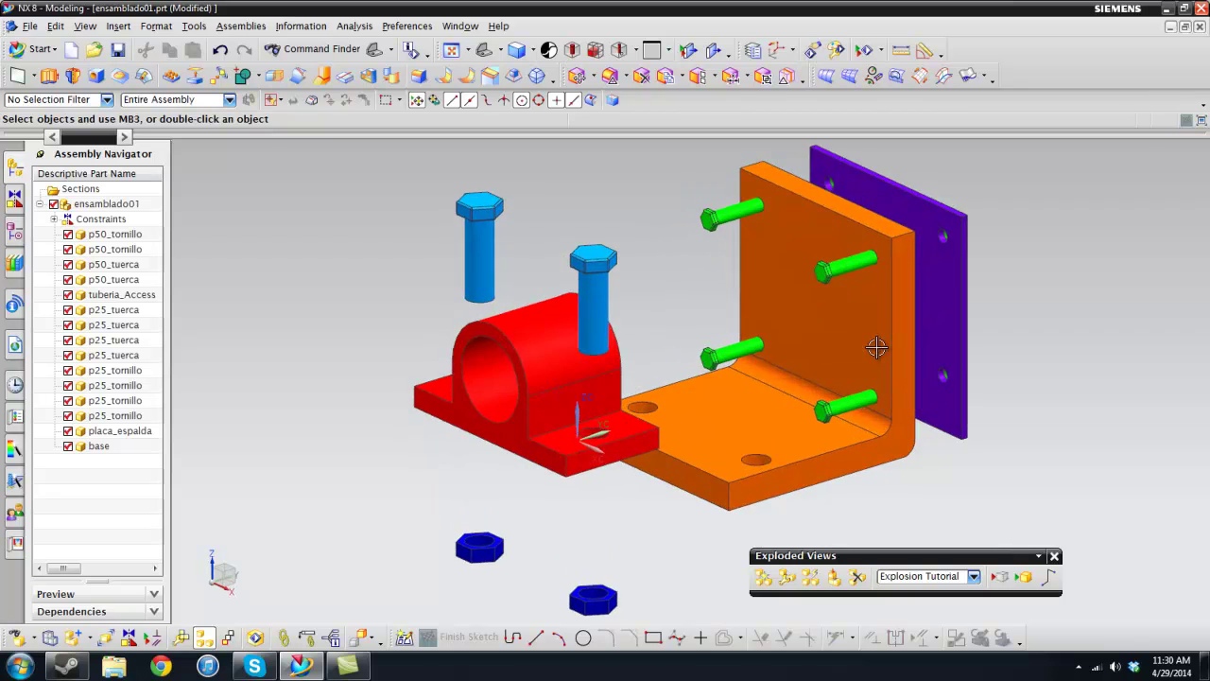
# Select the four green P25 bolts on the bracket's upright face
pyautogui.scroll(-3, 532, 385)
pyautogui.scroll(2, 697, 362)
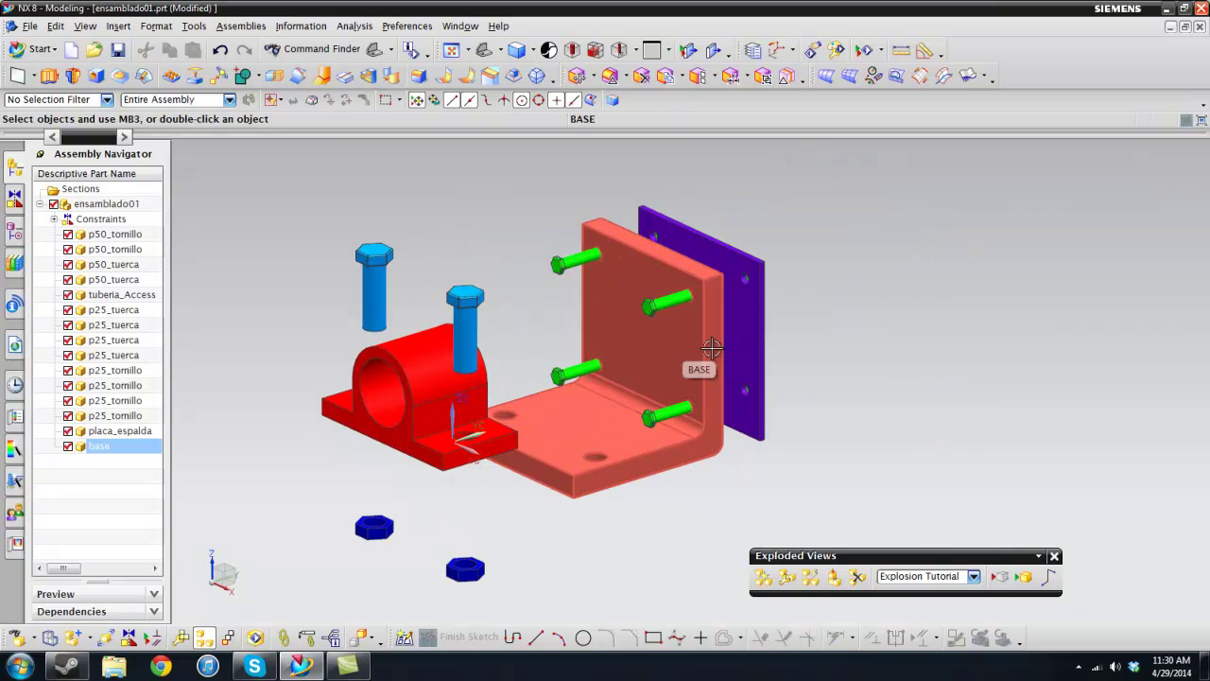
pyautogui.moveTo(891, 270); pyautogui.dragTo(877, 268, button='middle')
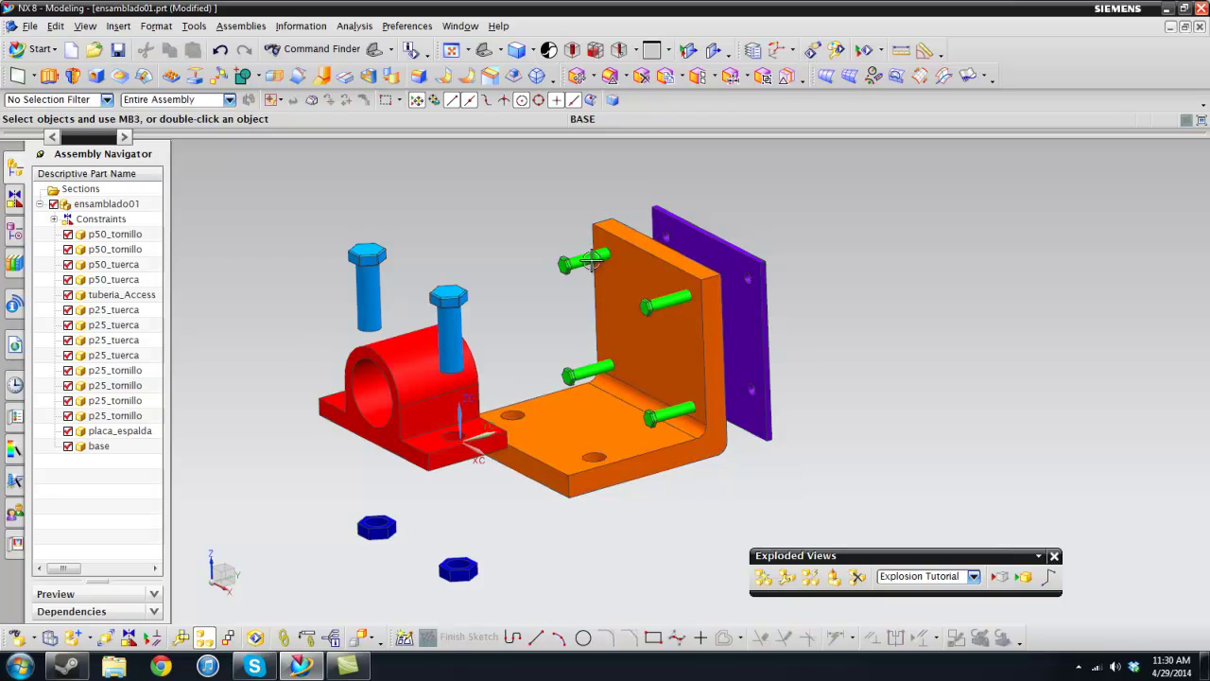
pyautogui.click(597, 258)
pyautogui.click(659, 306)
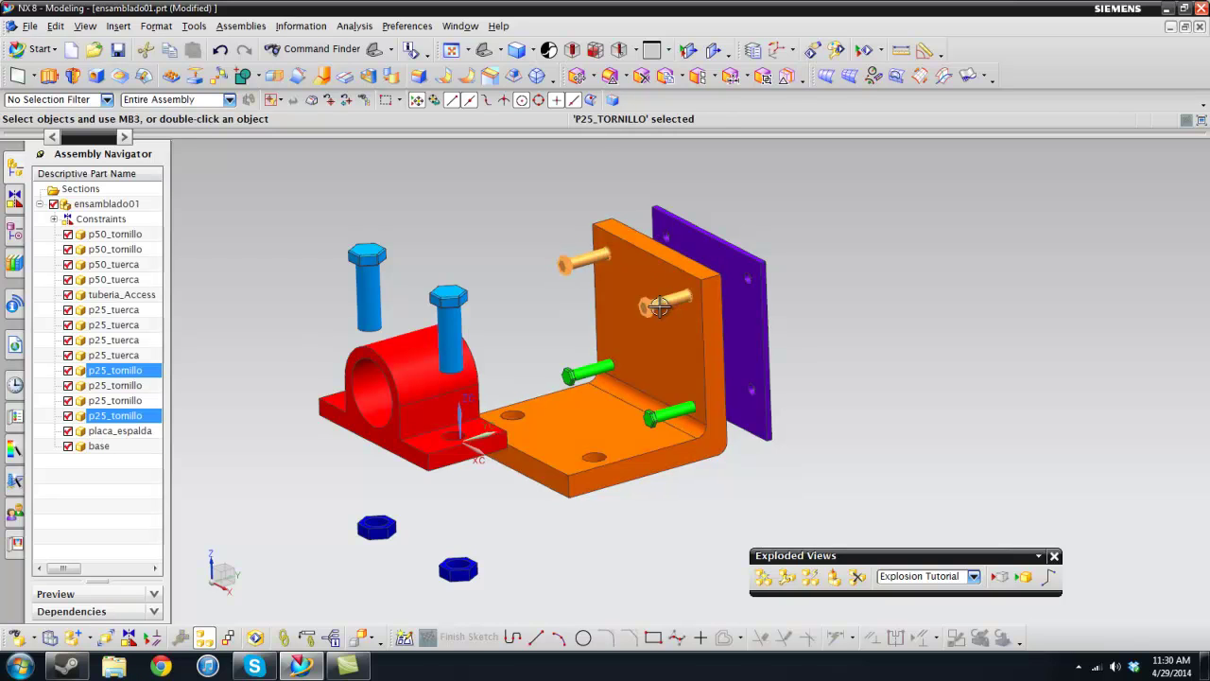
pyautogui.click(586, 369)
pyautogui.click(671, 413)
# Move the four bolts outward along the YC direction and accept the new positions
pyautogui.click(790, 580)
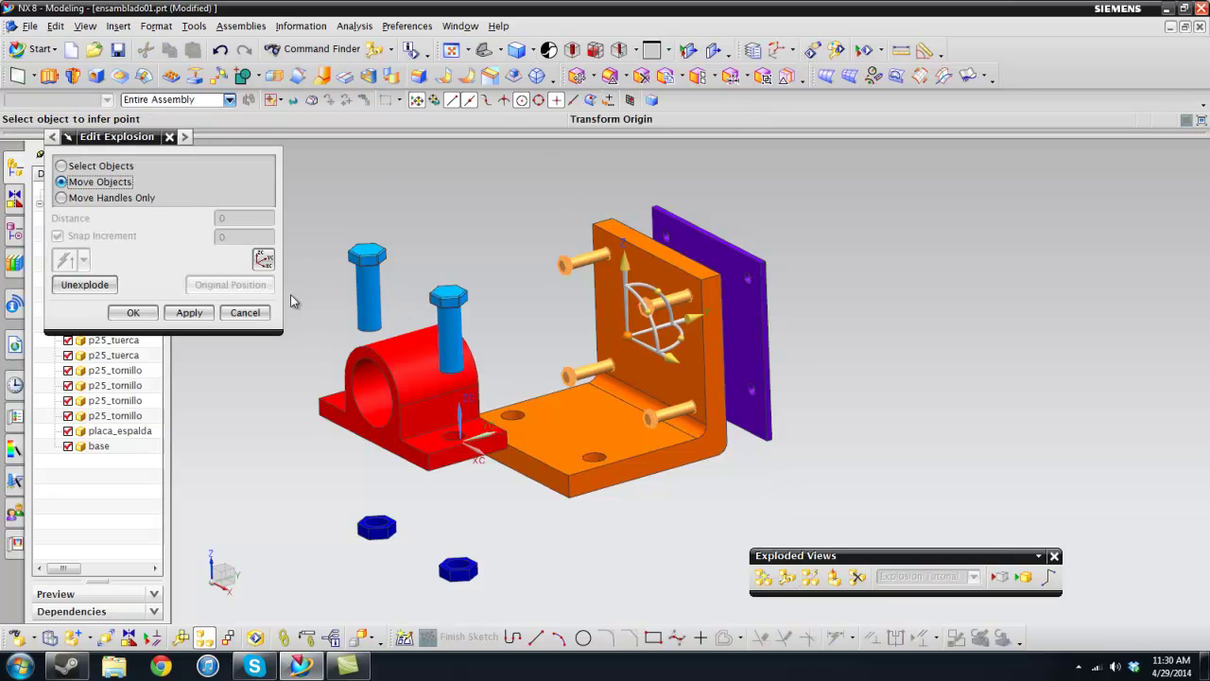
pyautogui.moveTo(705, 319); pyautogui.dragTo(672, 324)
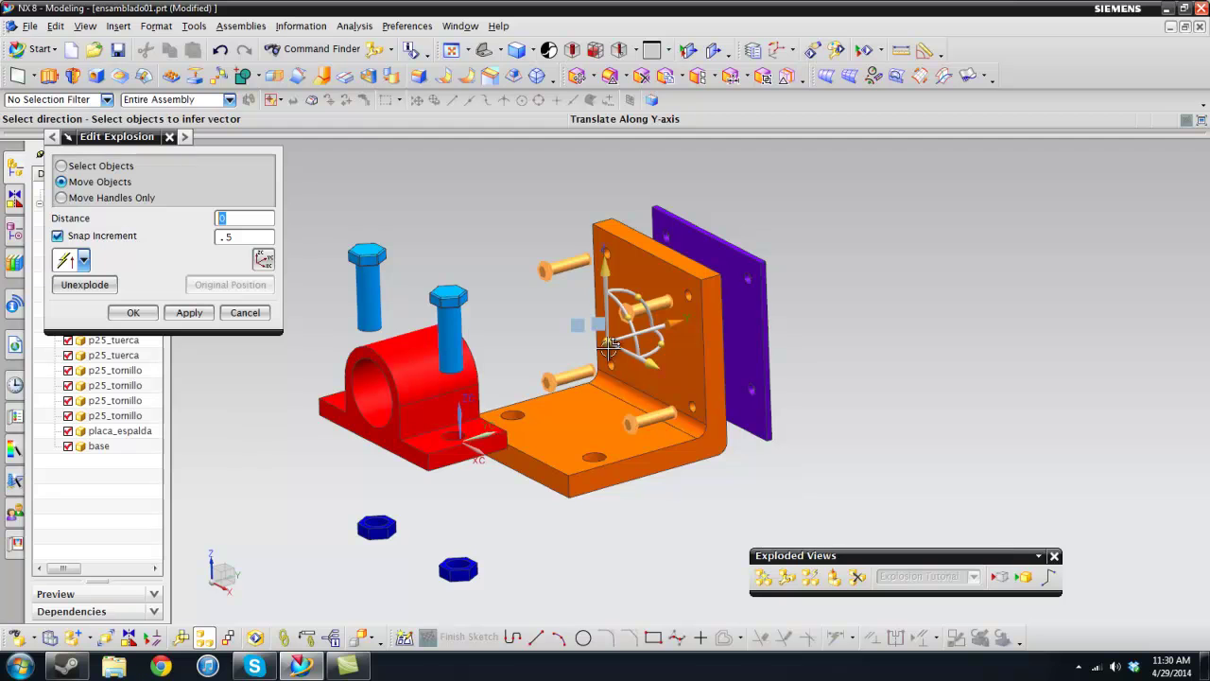
pyautogui.click(683, 320)
pyautogui.moveTo(874, 266)
pyautogui.mouseDown(button='middle')
pyautogui.moveTo(764, 265)
pyautogui.moveTo(878, 262)
pyautogui.mouseUp(button='middle')
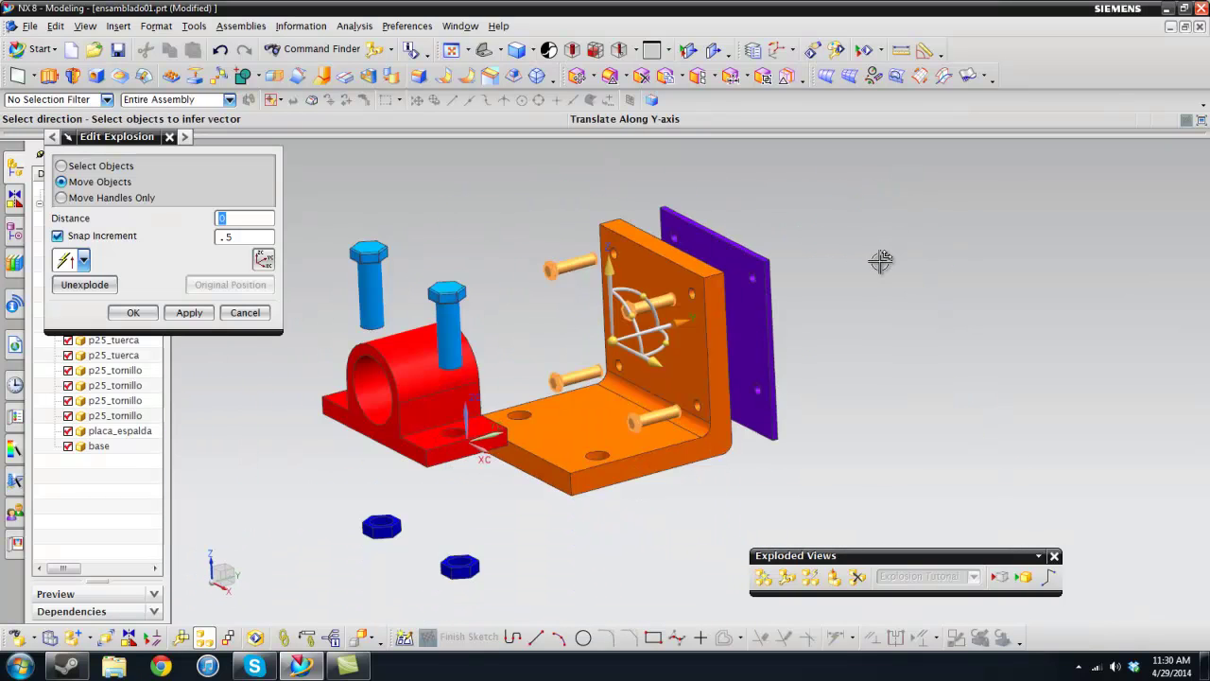
pyautogui.scroll(1, 698, 292)
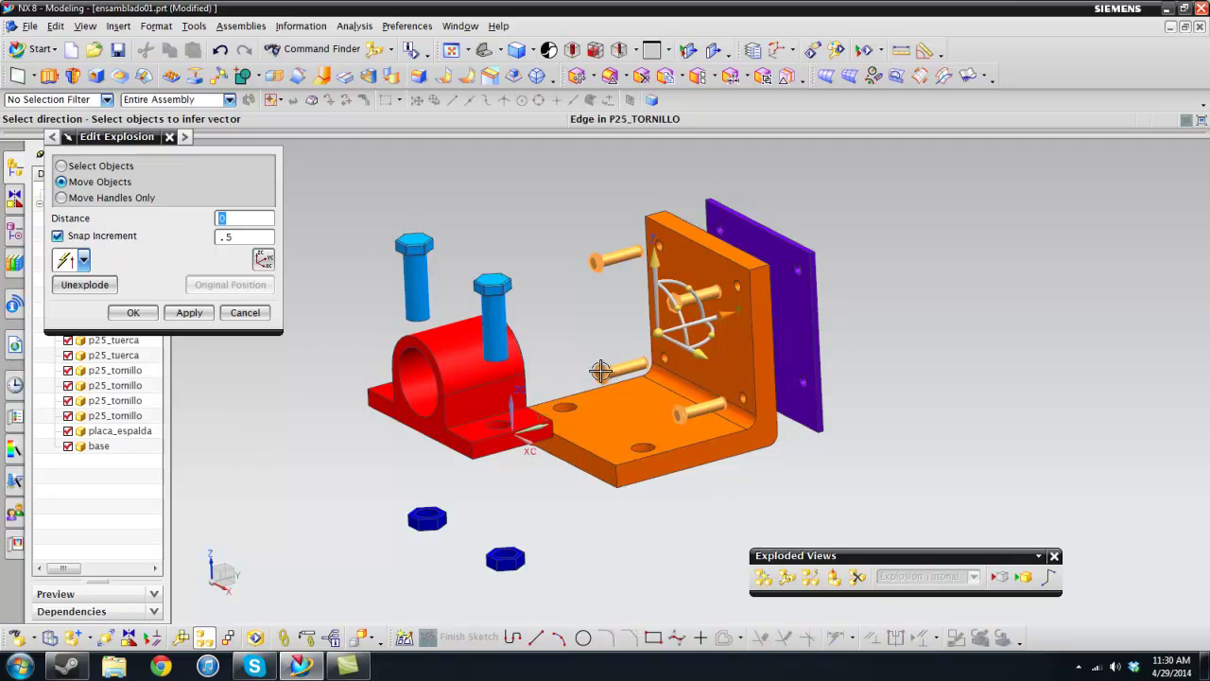
pyautogui.click(134, 313)
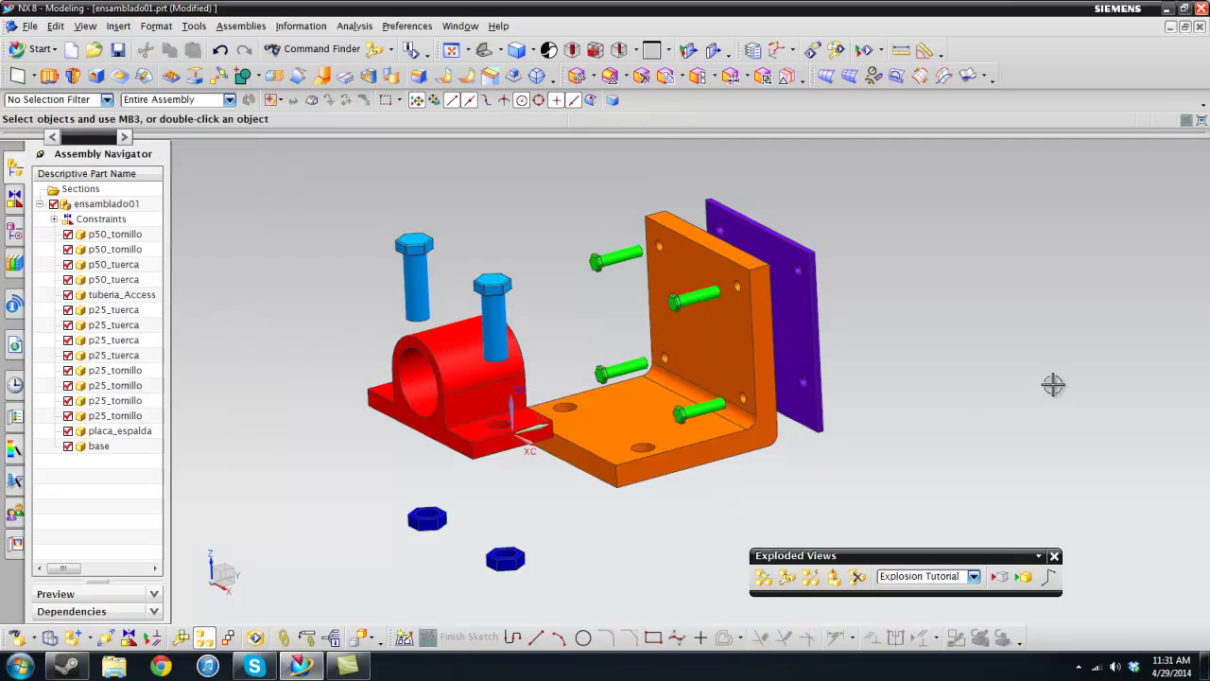
# Move the four P25 nuts 2.5 along Y, off the back of the purple plate
pyautogui.moveTo(1053, 384); pyautogui.dragTo(974, 379, button='middle')
pyautogui.click(781, 264)
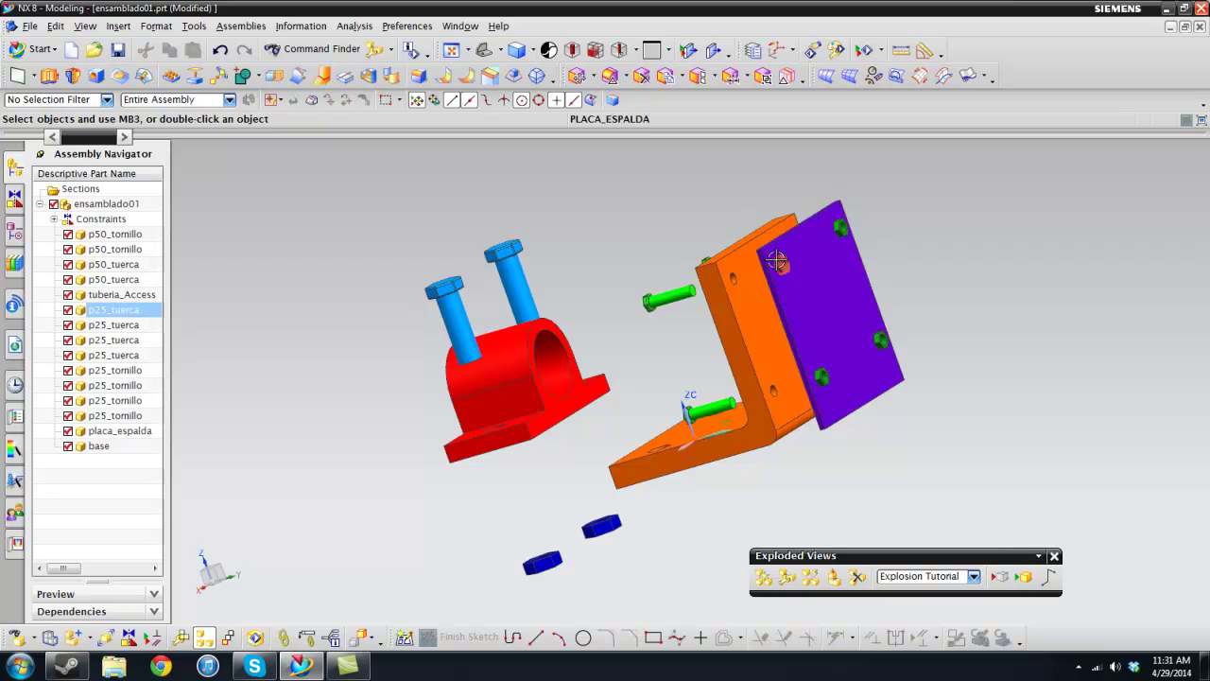
pyautogui.click(841, 227)
pyautogui.click(881, 340)
pyautogui.click(822, 378)
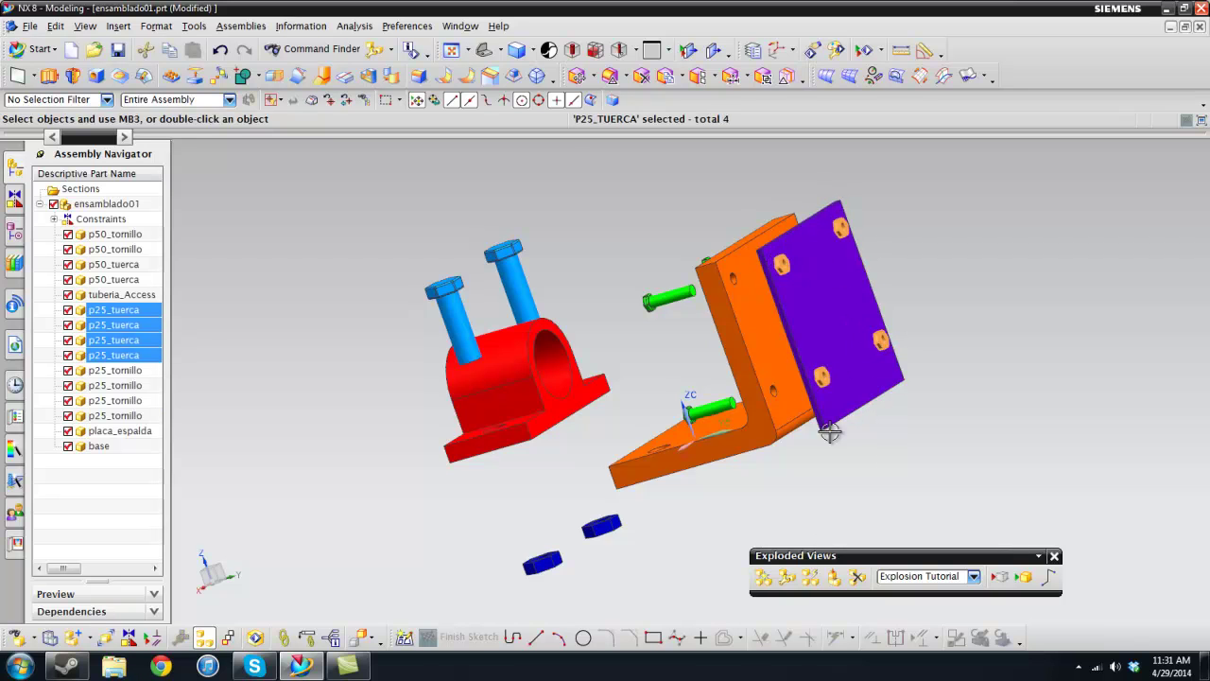
pyautogui.click(787, 578)
pyautogui.moveTo(899, 278); pyautogui.dragTo(1002, 227)
pyautogui.moveTo(770, 343); pyautogui.dragTo(863, 310, button='middle')
pyautogui.click(137, 313)
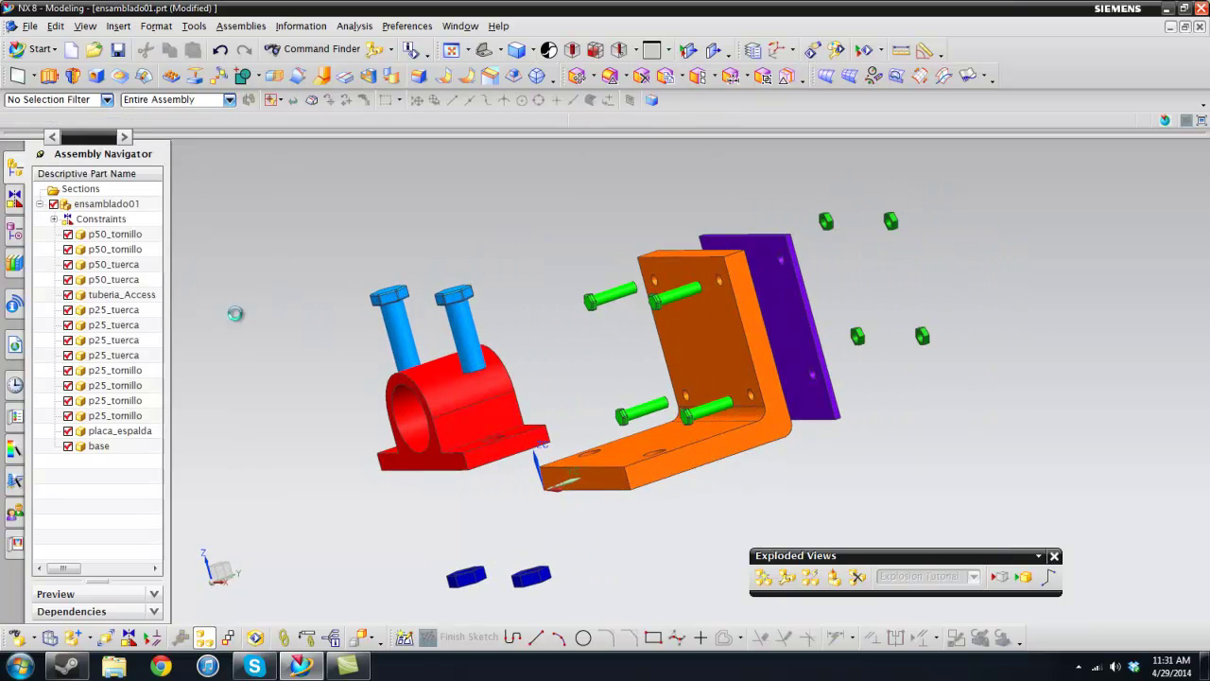
# Restore the trimetric view of the exploded assembly and show the list of saved explosions
pyautogui.press('Home')
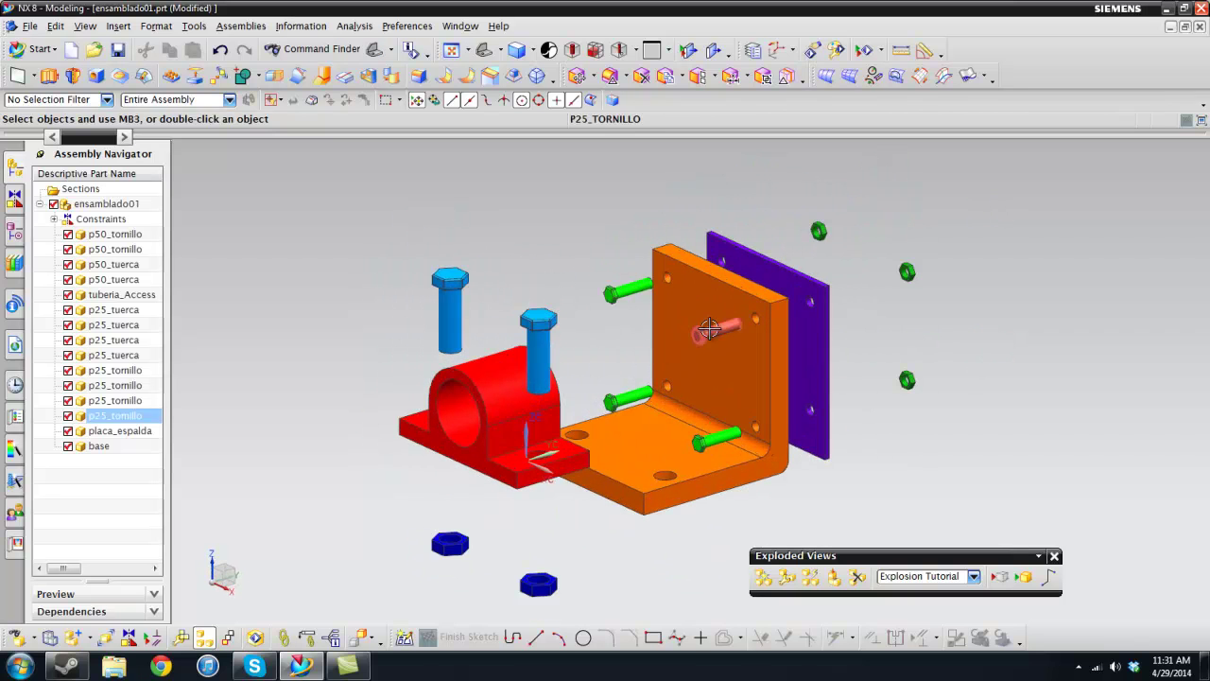
pyautogui.scroll(-1, 691, 221)
pyautogui.scroll(1, 690, 364)
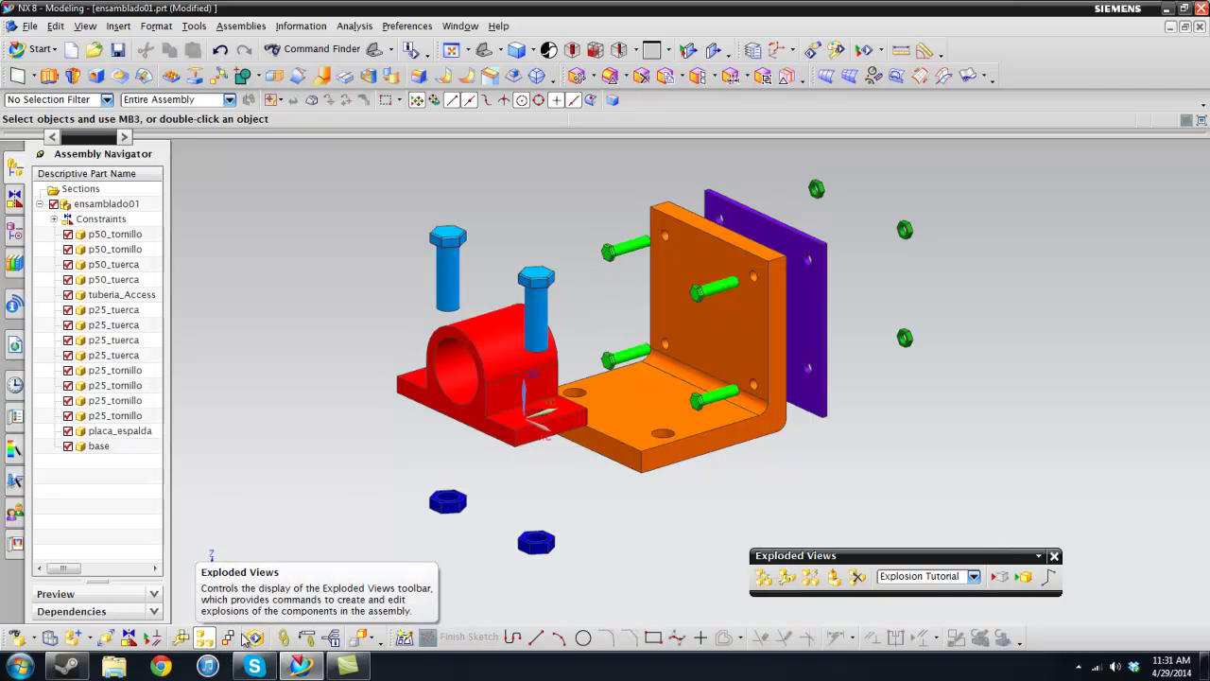
pyautogui.click(931, 577)
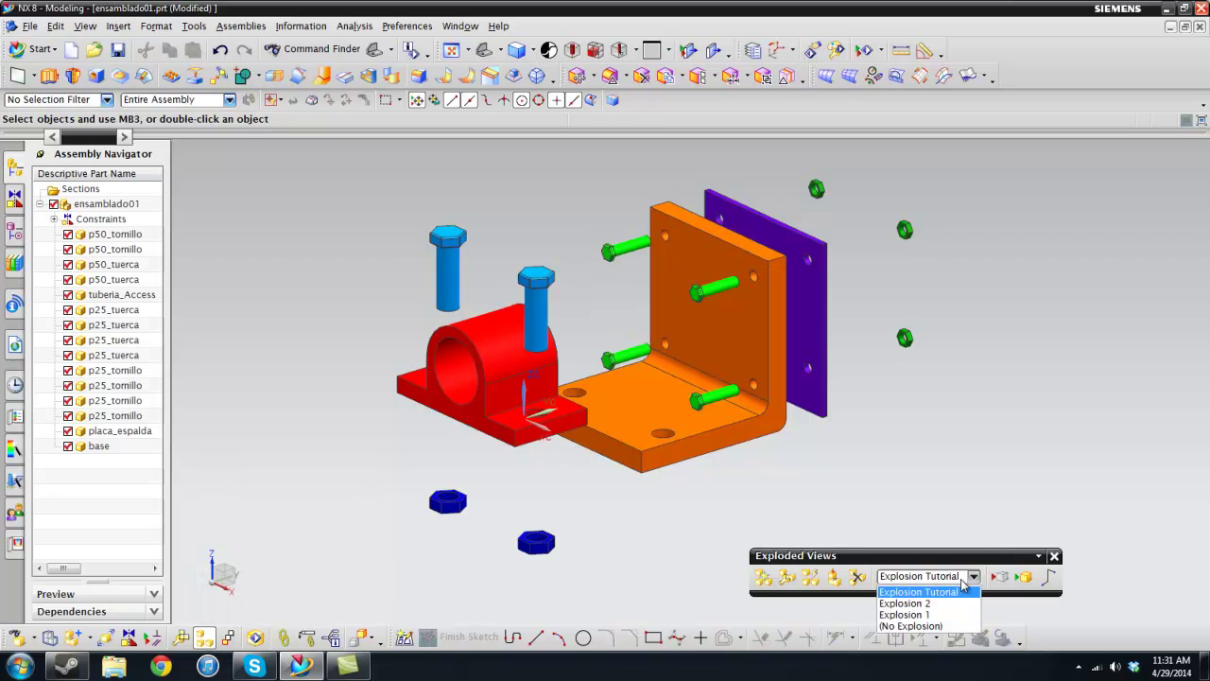
pyautogui.click(792, 558)
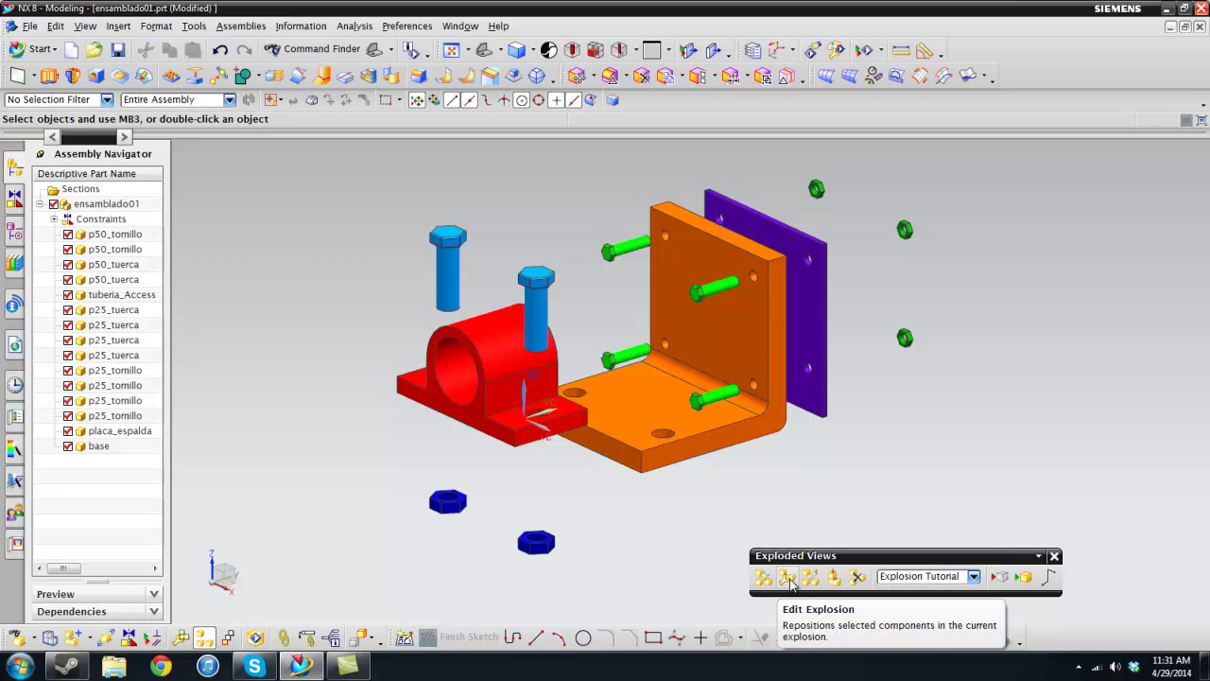
pyautogui.click(786, 579)
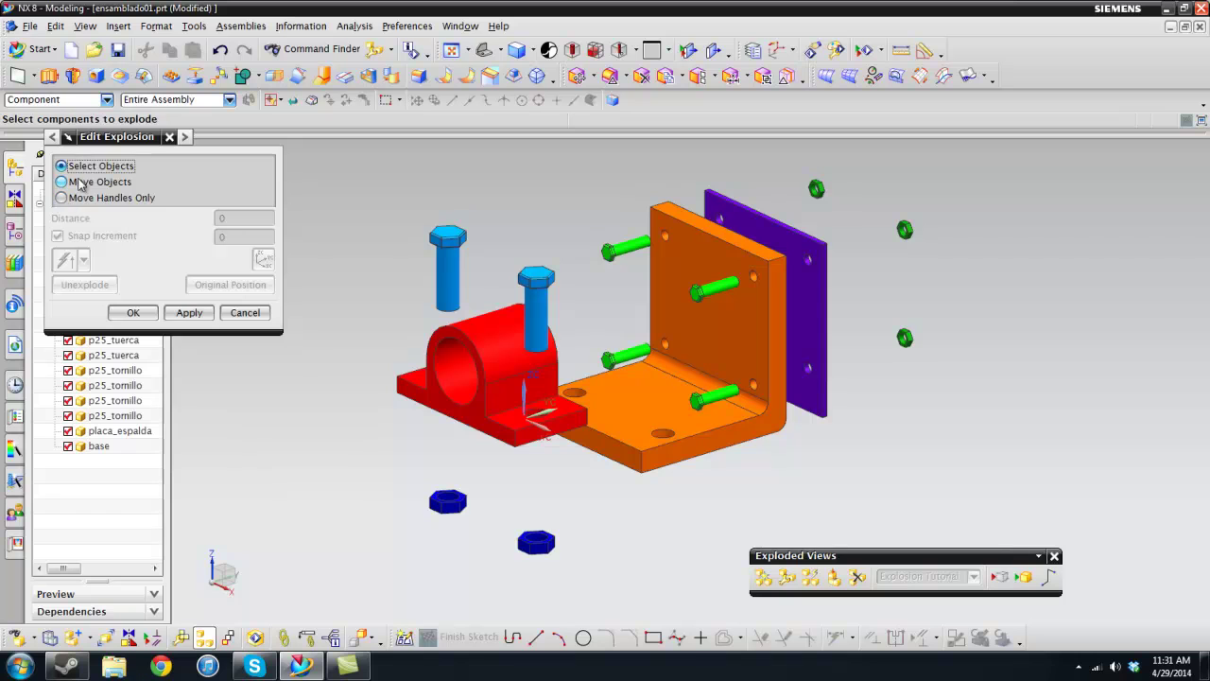
pyautogui.click(248, 312)
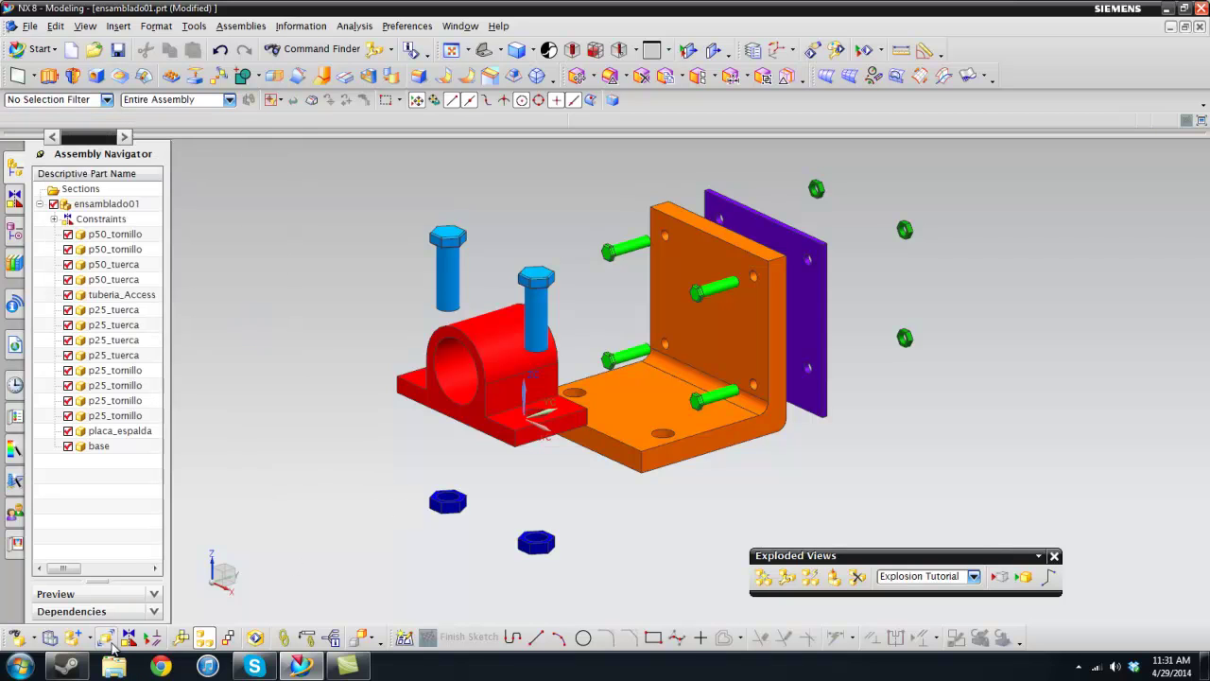
pyautogui.click(107, 641)
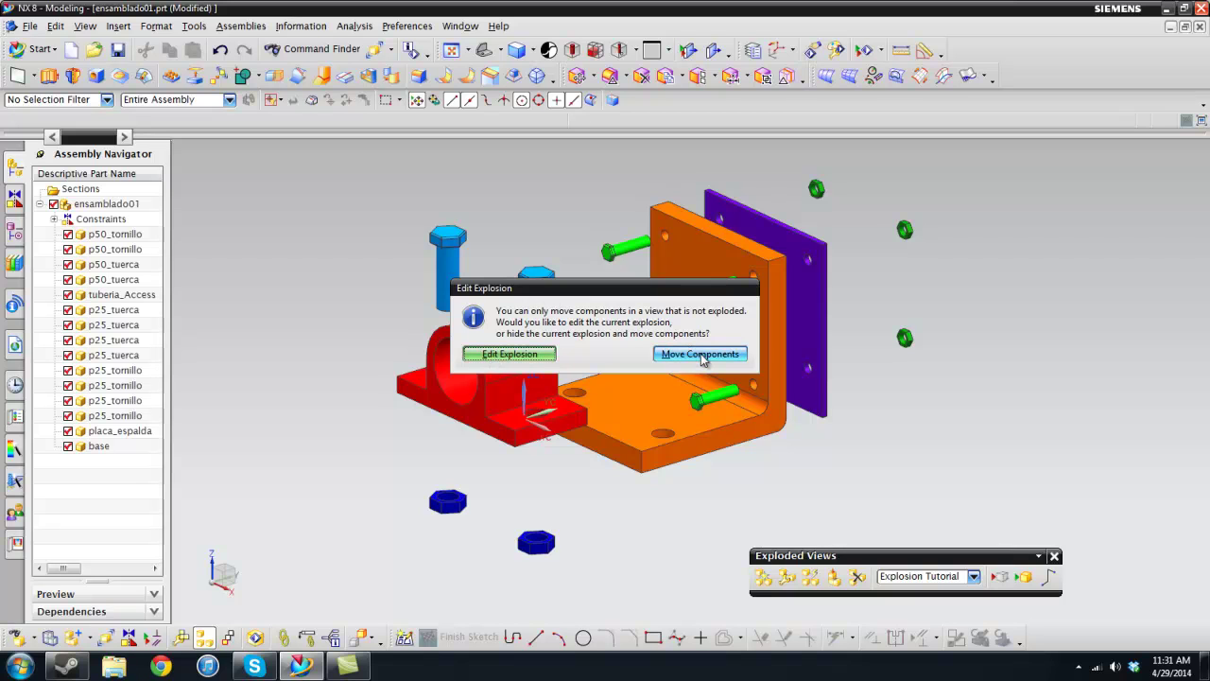
pyautogui.click(504, 354)
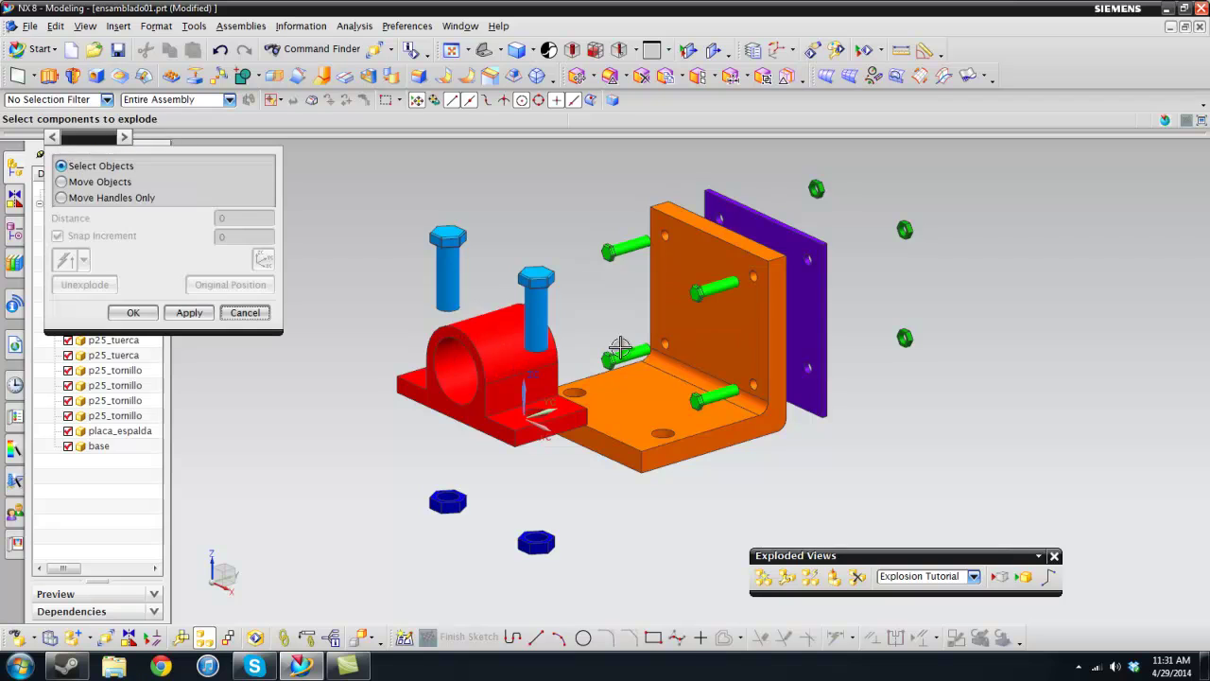
pyautogui.click(447, 266)
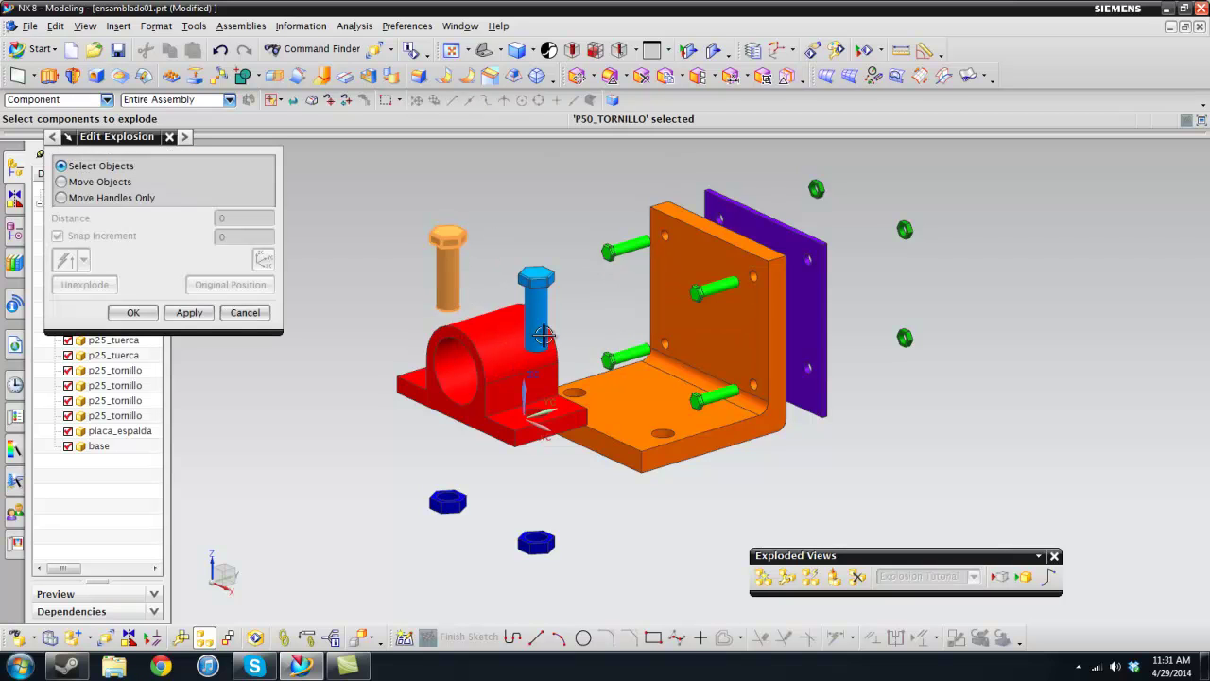
pyautogui.click(536, 293)
pyautogui.click(99, 181)
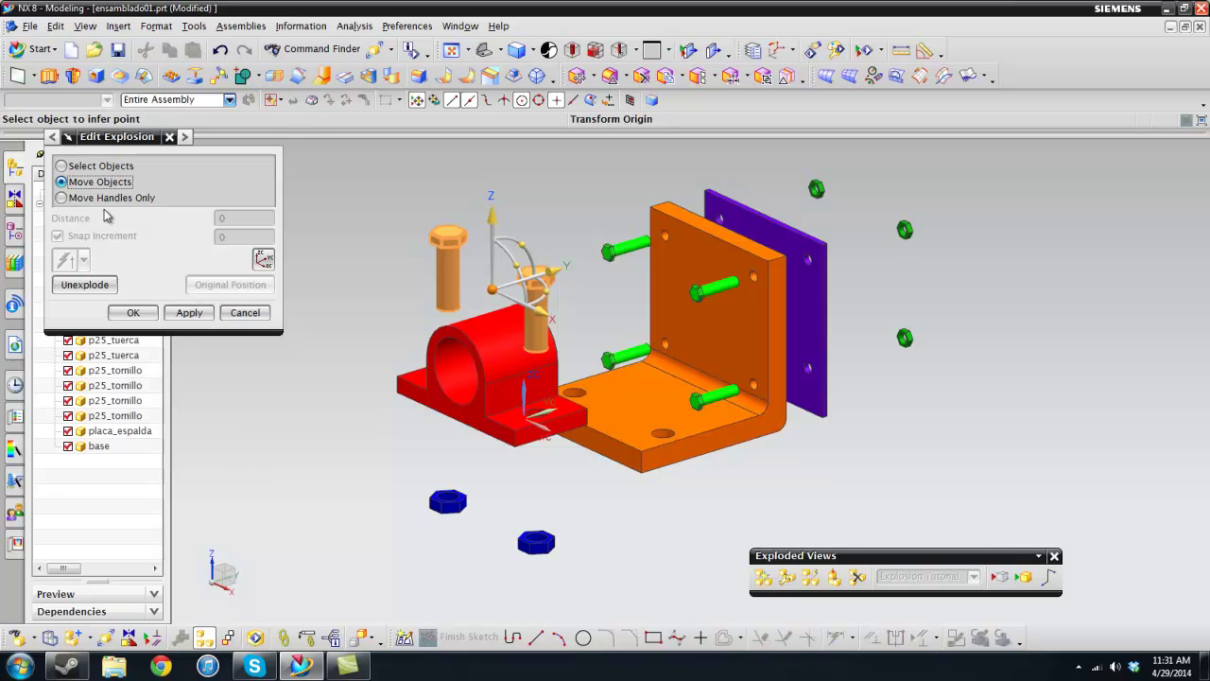
# Cancel the bolt move unchanged, then preview Explosion 2 and Explosion 1
pyautogui.click(244, 313)
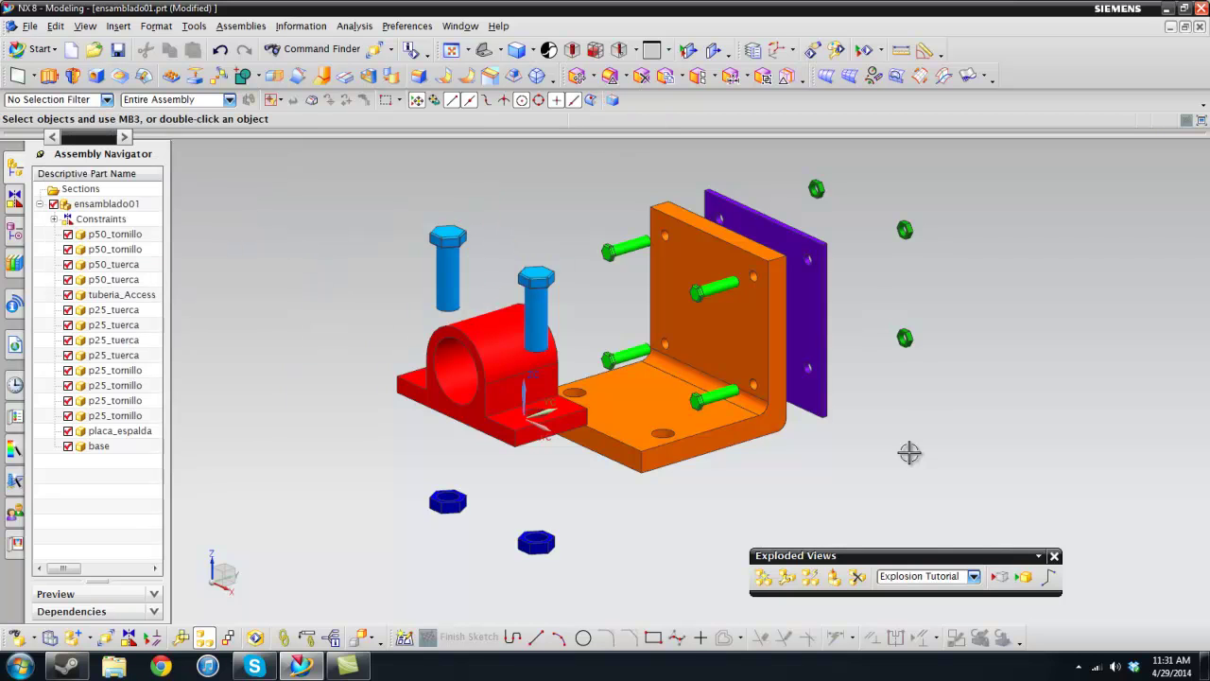
pyautogui.click(926, 576)
pyautogui.click(920, 604)
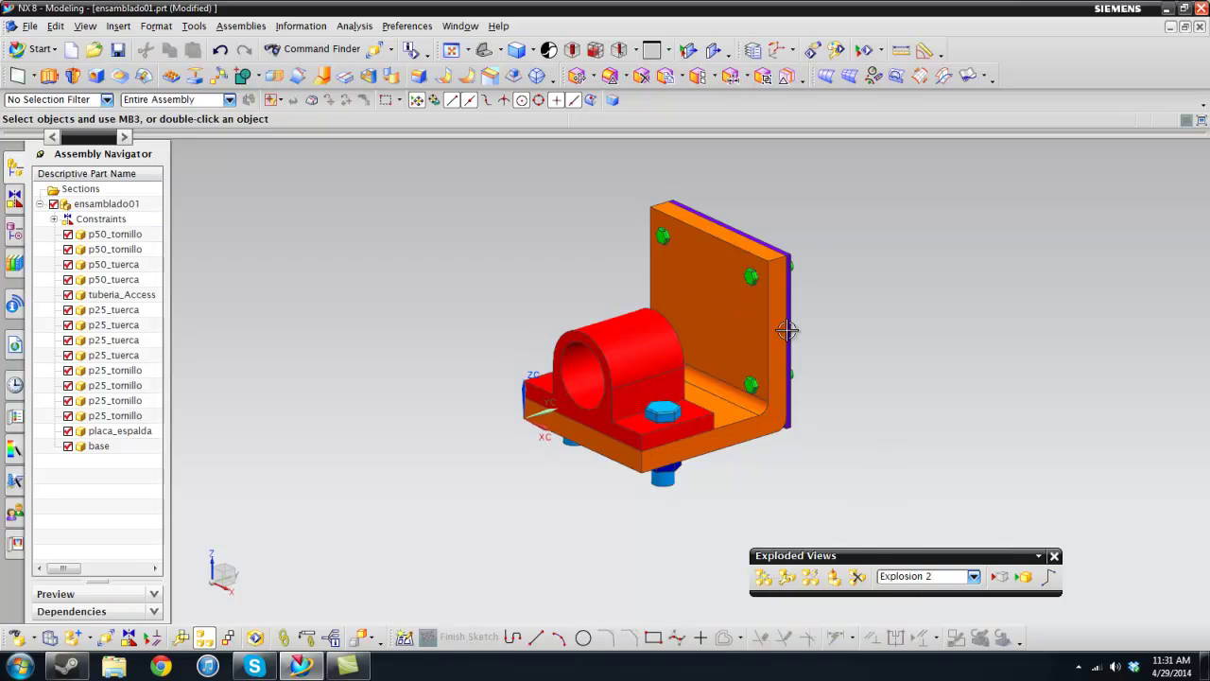
pyautogui.click(905, 571)
pyautogui.click(909, 611)
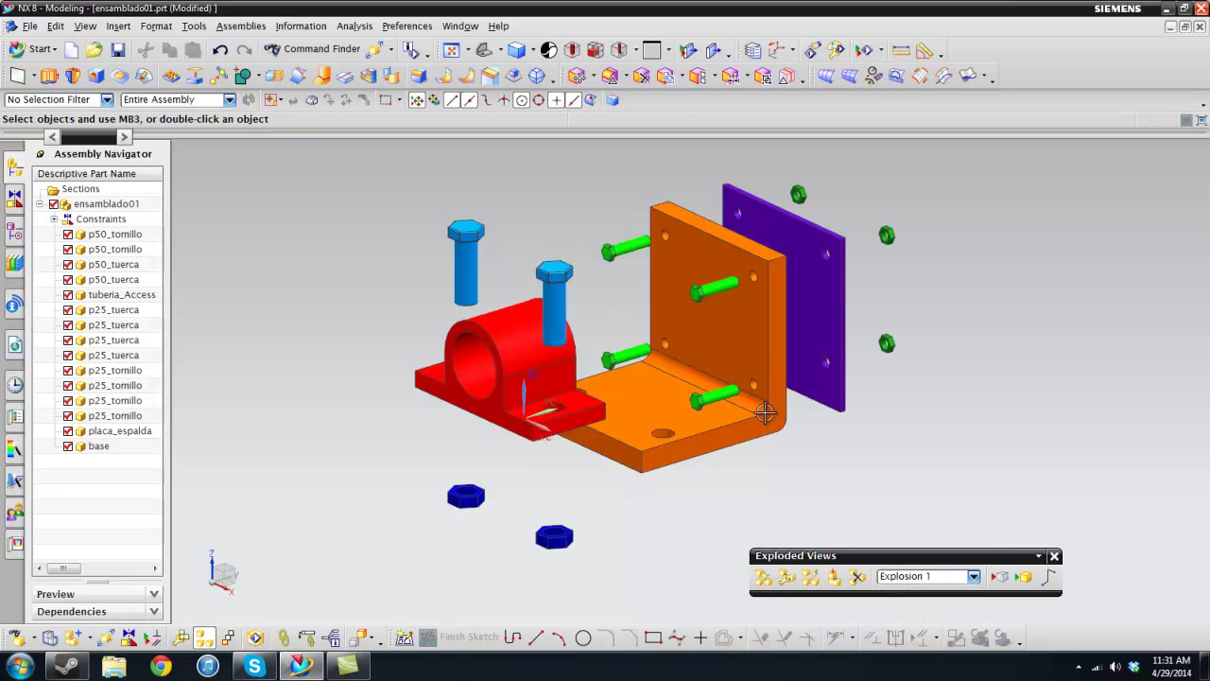
# Show the assembly with No Explosion, then settle on the Explosion Tutorial explosion
pyautogui.click(924, 575)
pyautogui.click(919, 626)
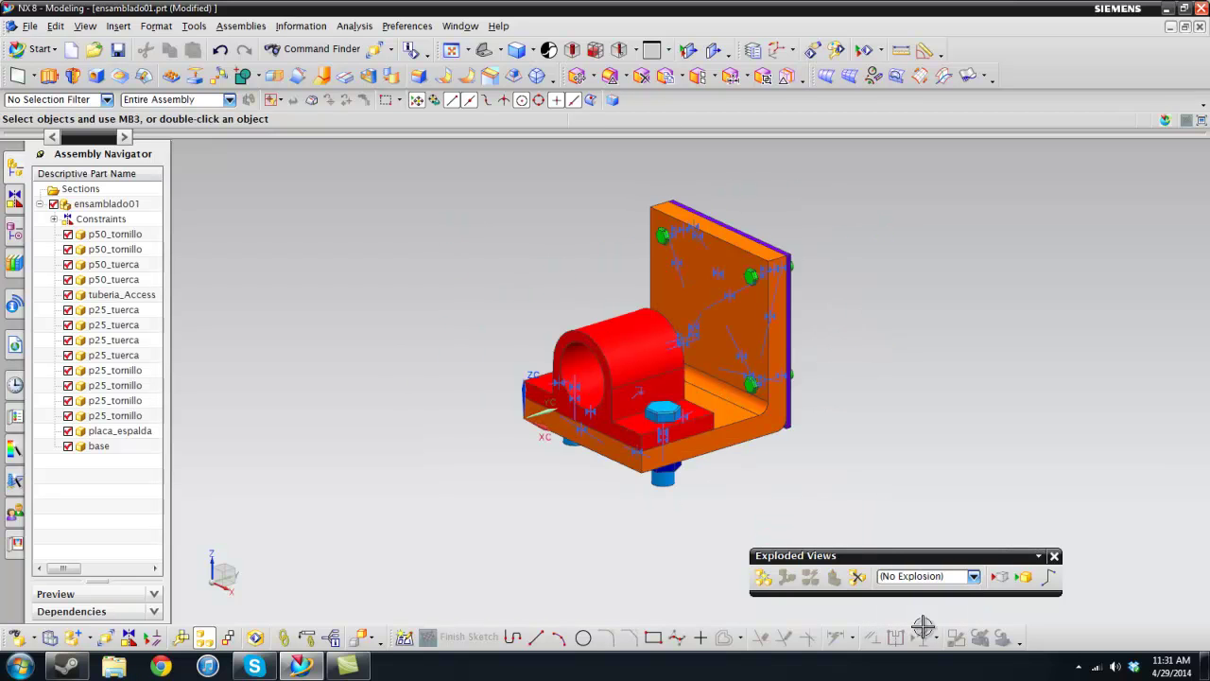
pyautogui.click(912, 580)
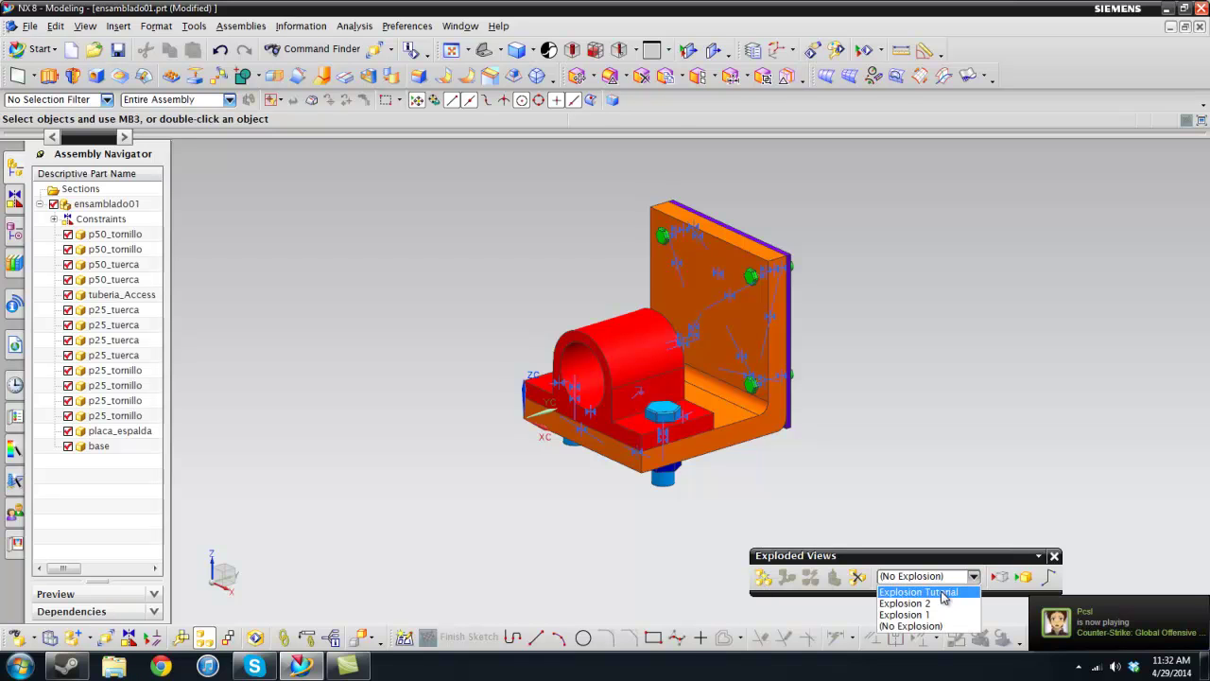
pyautogui.click(912, 592)
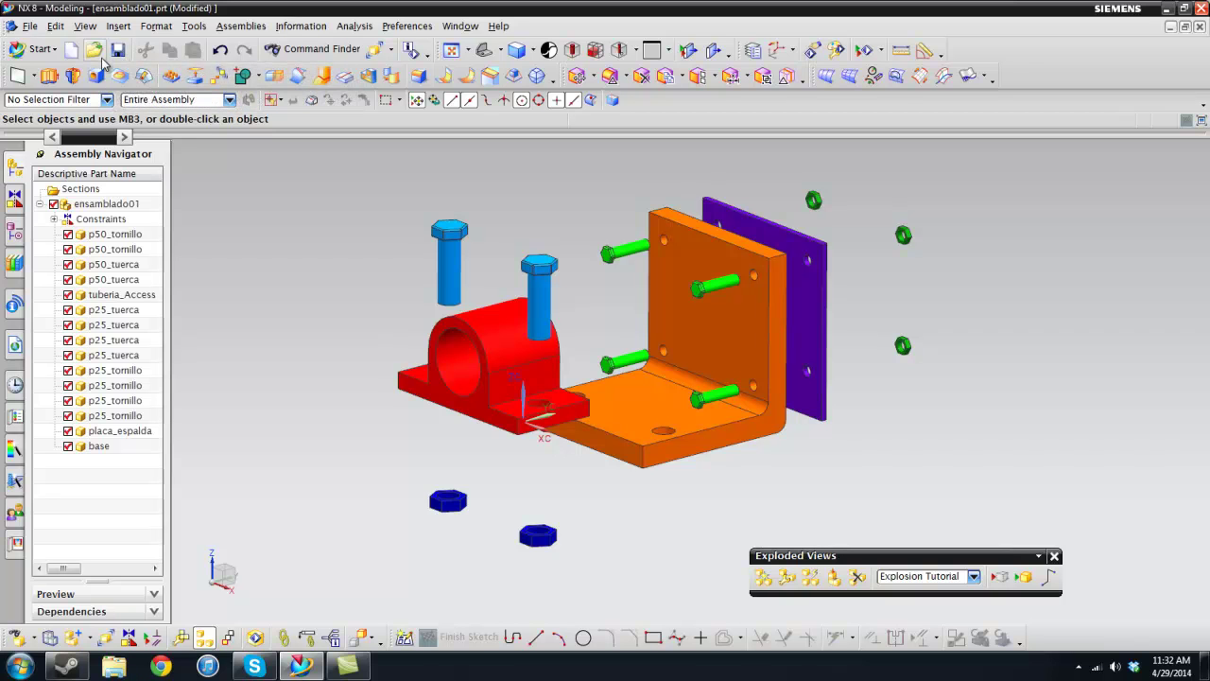
# Switch to the Drafting application so the Sheet dialog lists the template sizes
pyautogui.click(118, 26)
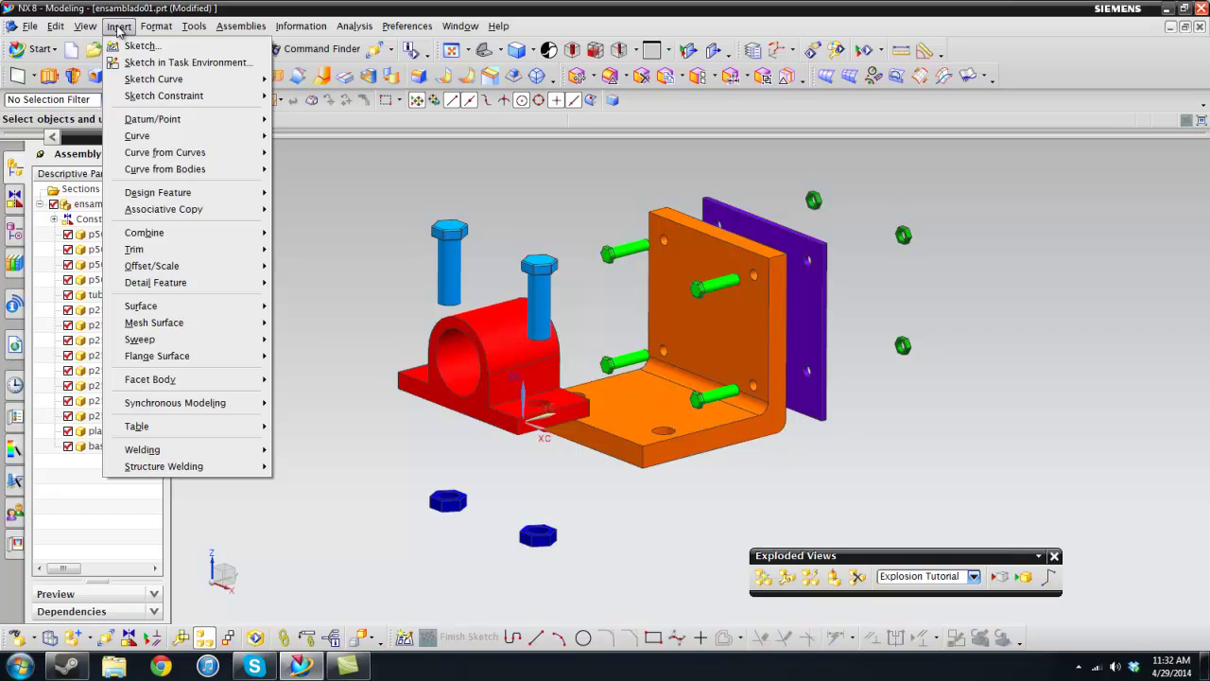
pyautogui.click(118, 26)
pyautogui.click(38, 48)
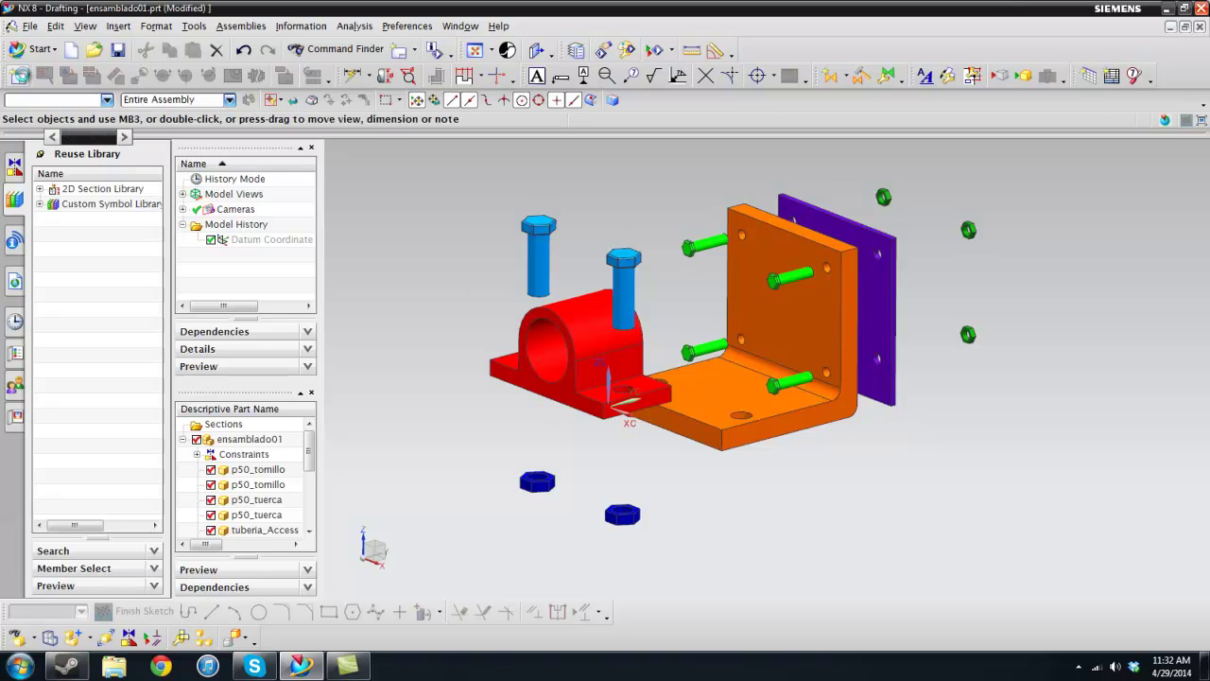
pyautogui.scroll(-2, 185, 246)
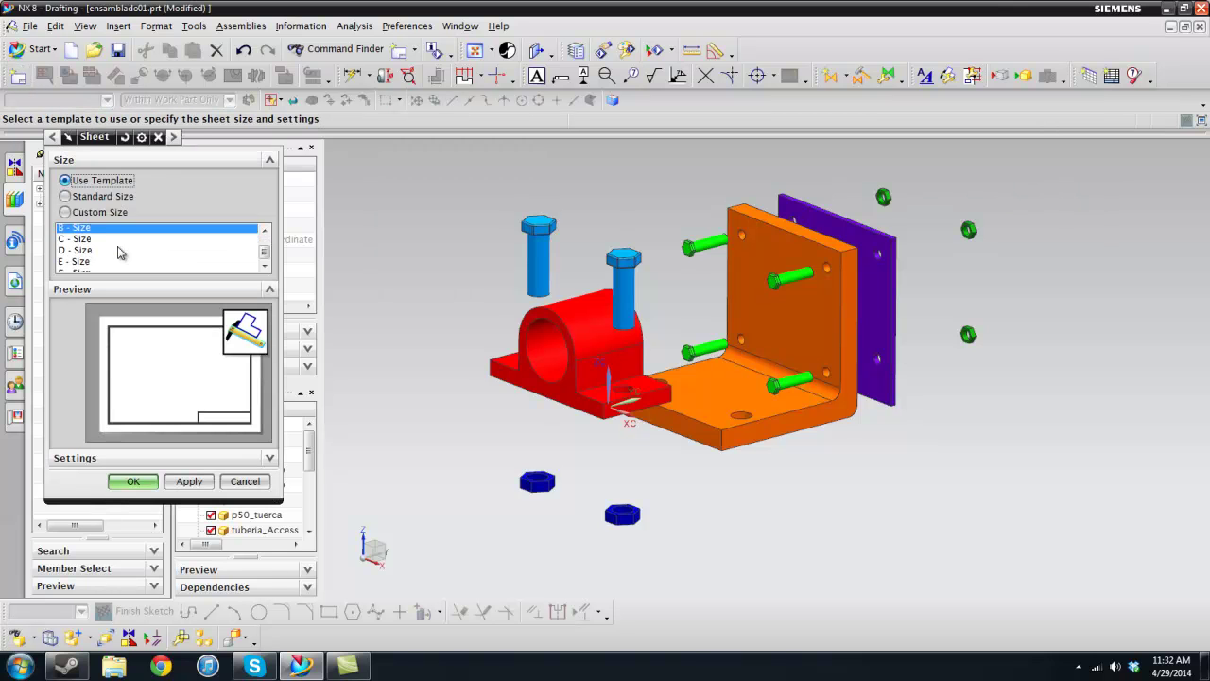
pyautogui.scroll(2, 107, 254)
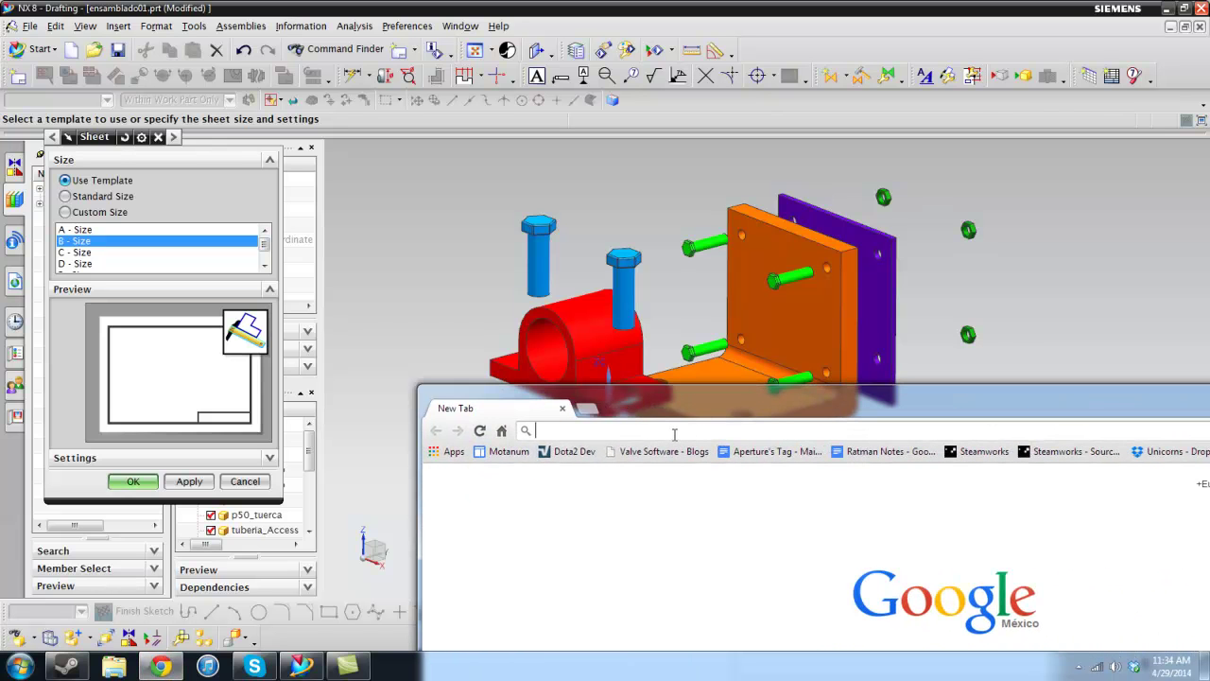
# Search for 'paper size chart' and open the dpandi.com Paper Size Chart page
pyautogui.write('paper size chart')
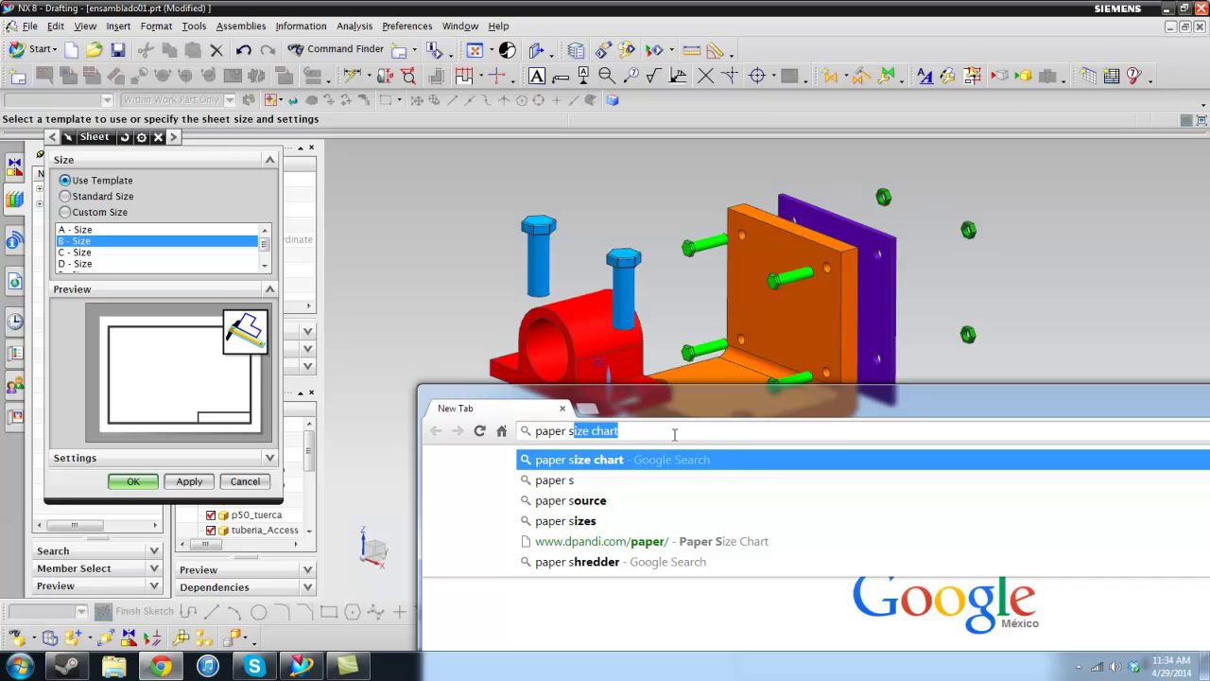
pyautogui.press('Return')
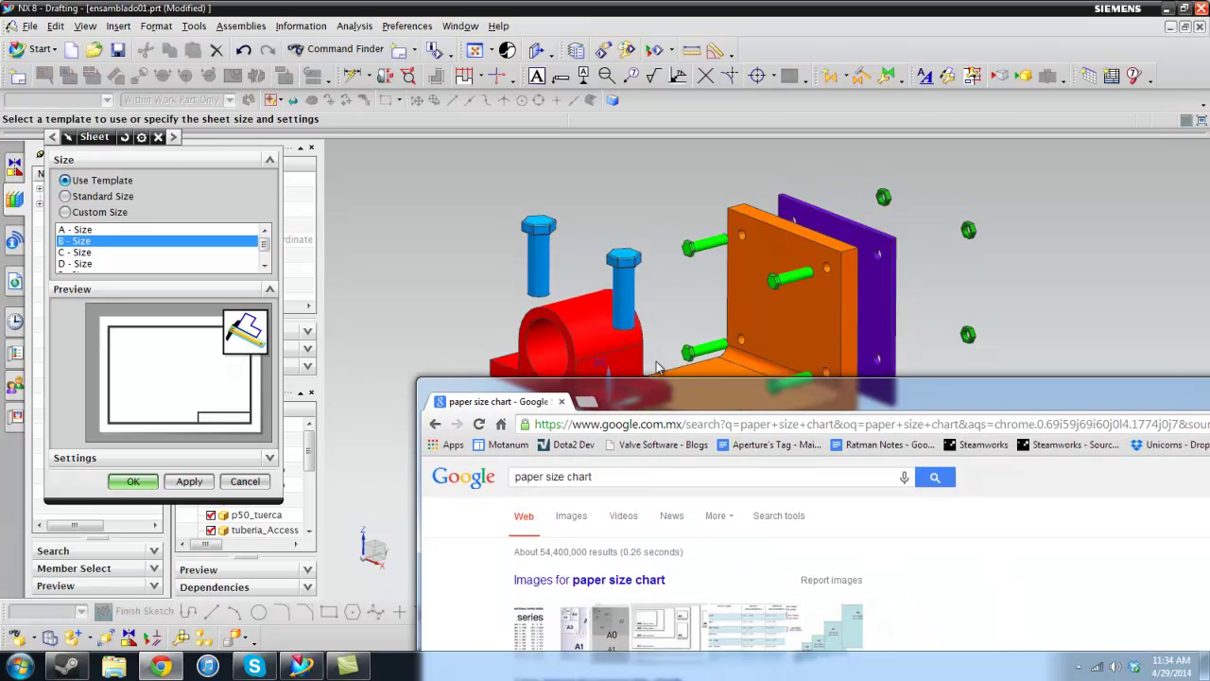
pyautogui.click(615, 539)
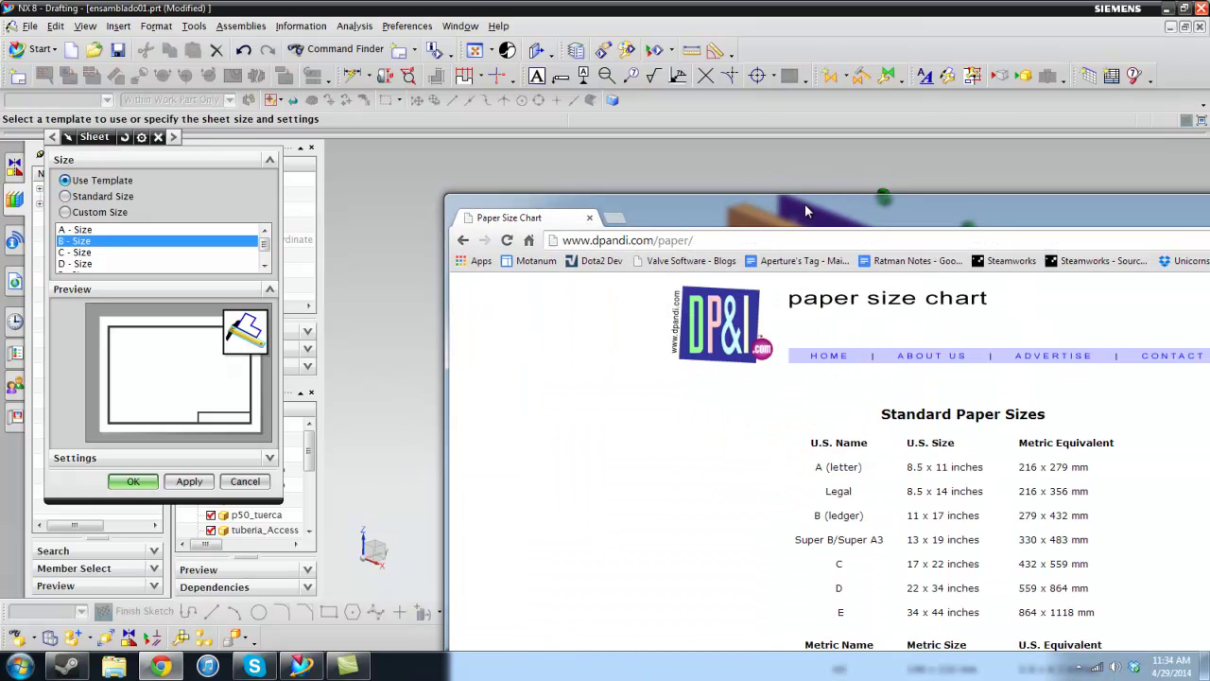
pyautogui.moveTo(805, 204); pyautogui.dragTo(521, 45)
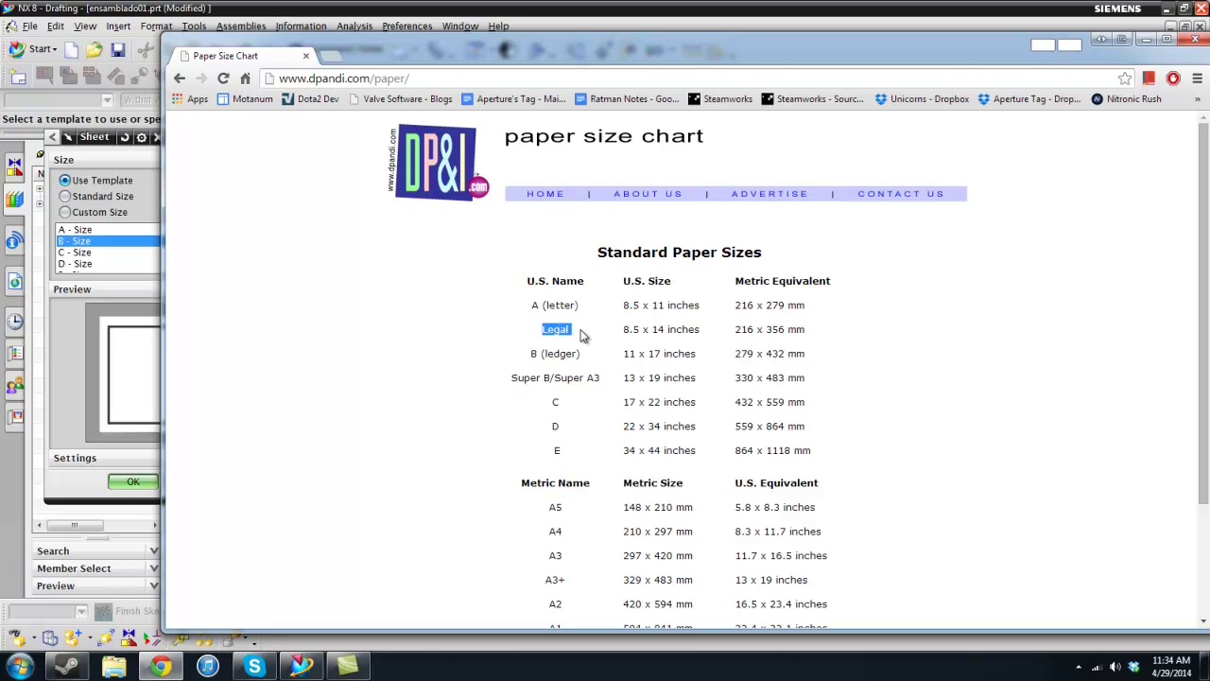
# Compare the A (letter) size with A4 at 210 x 297 mm on the chart
pyautogui.moveTo(534, 305); pyautogui.dragTo(569, 305)
pyautogui.moveTo(551, 534); pyautogui.dragTo(555, 535)
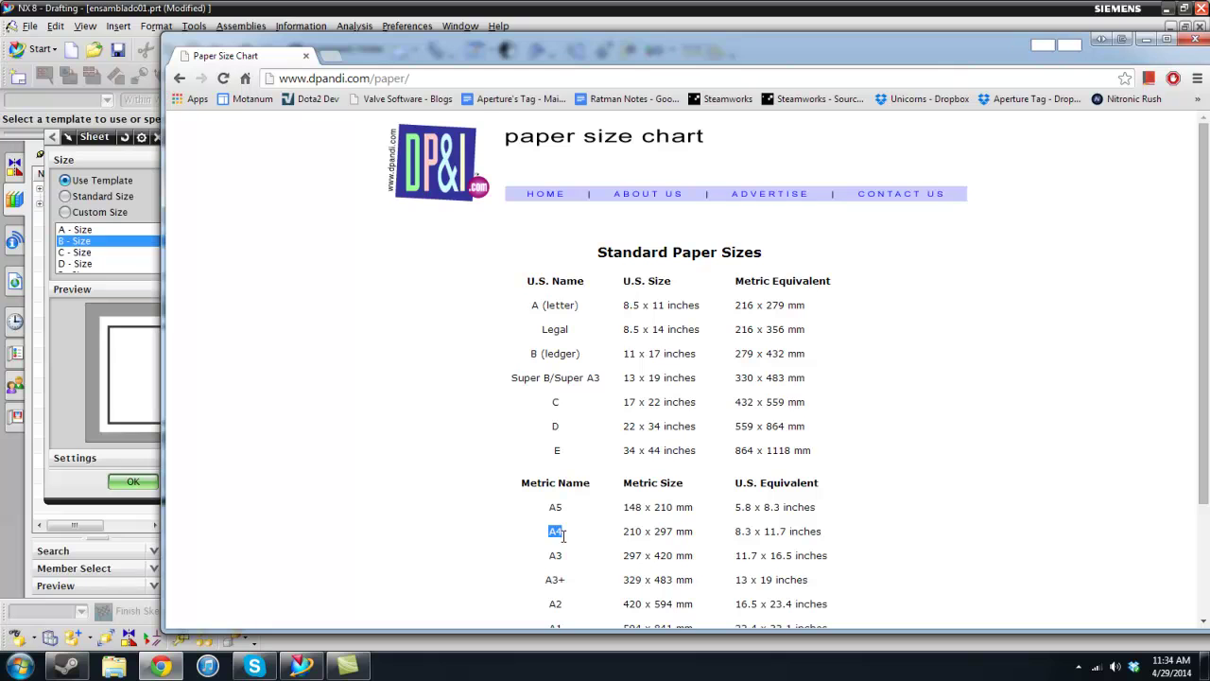
pyautogui.moveTo(624, 534); pyautogui.dragTo(747, 532)
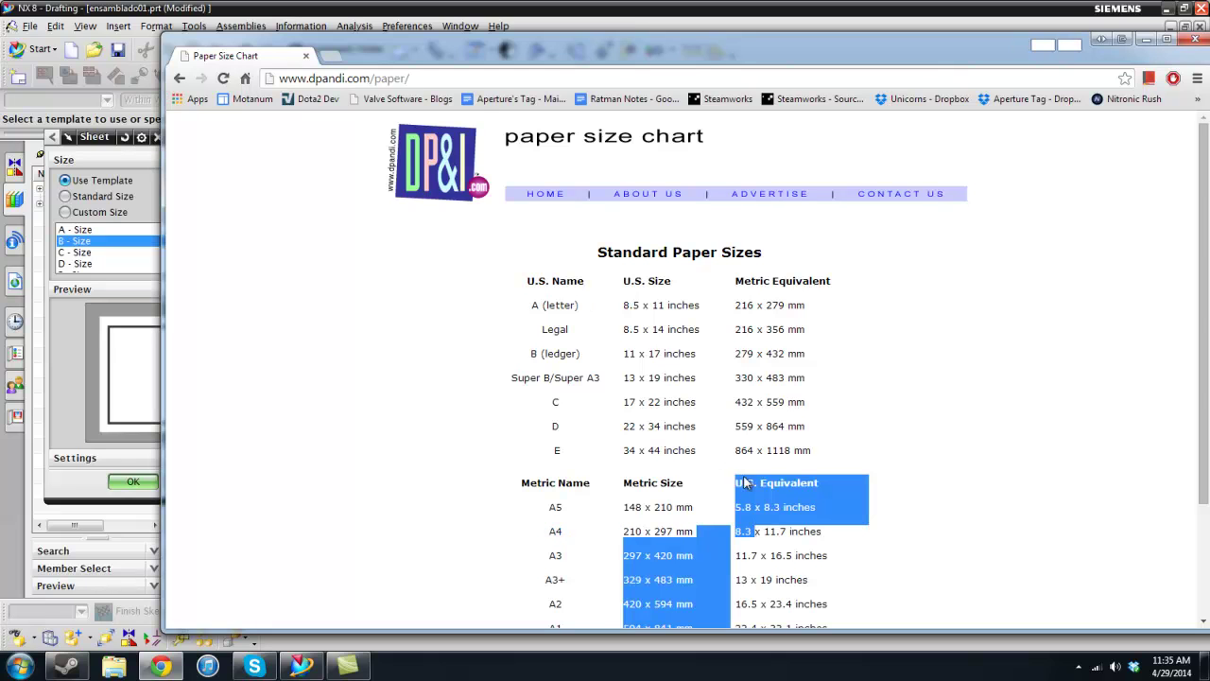
pyautogui.click(662, 305)
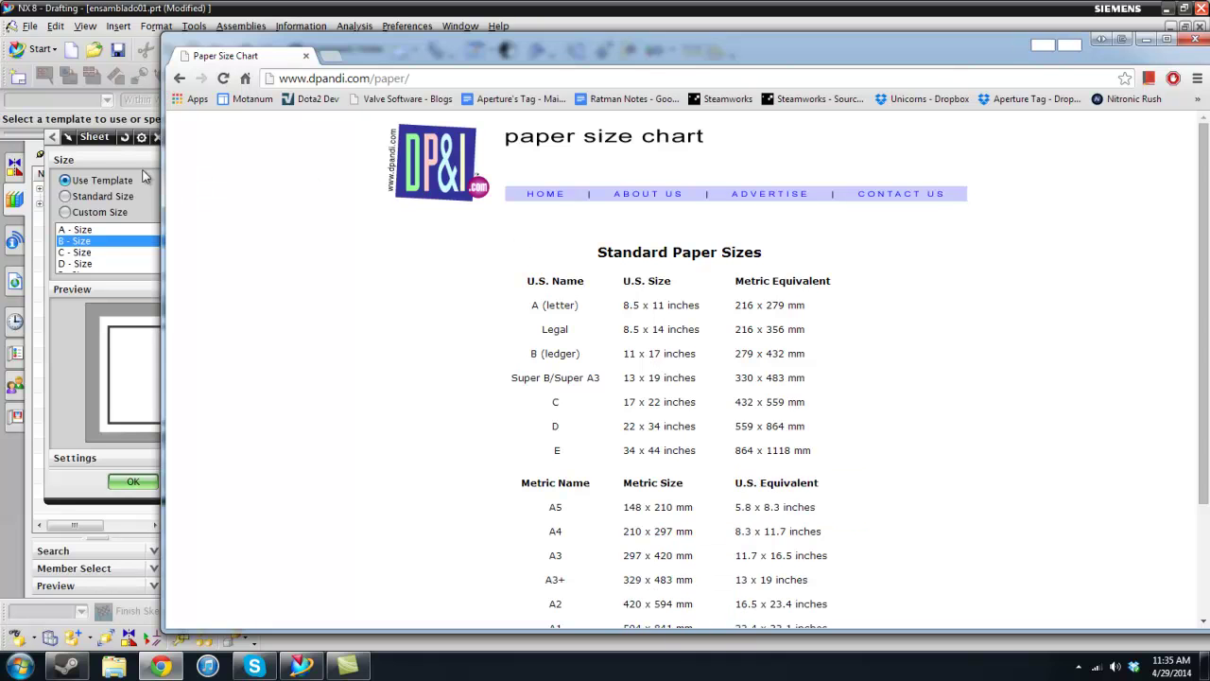
# Create an A - Size template sheet, skipping the title block fill-in and the view wizard
pyautogui.click(91, 229)
pyautogui.click(150, 486)
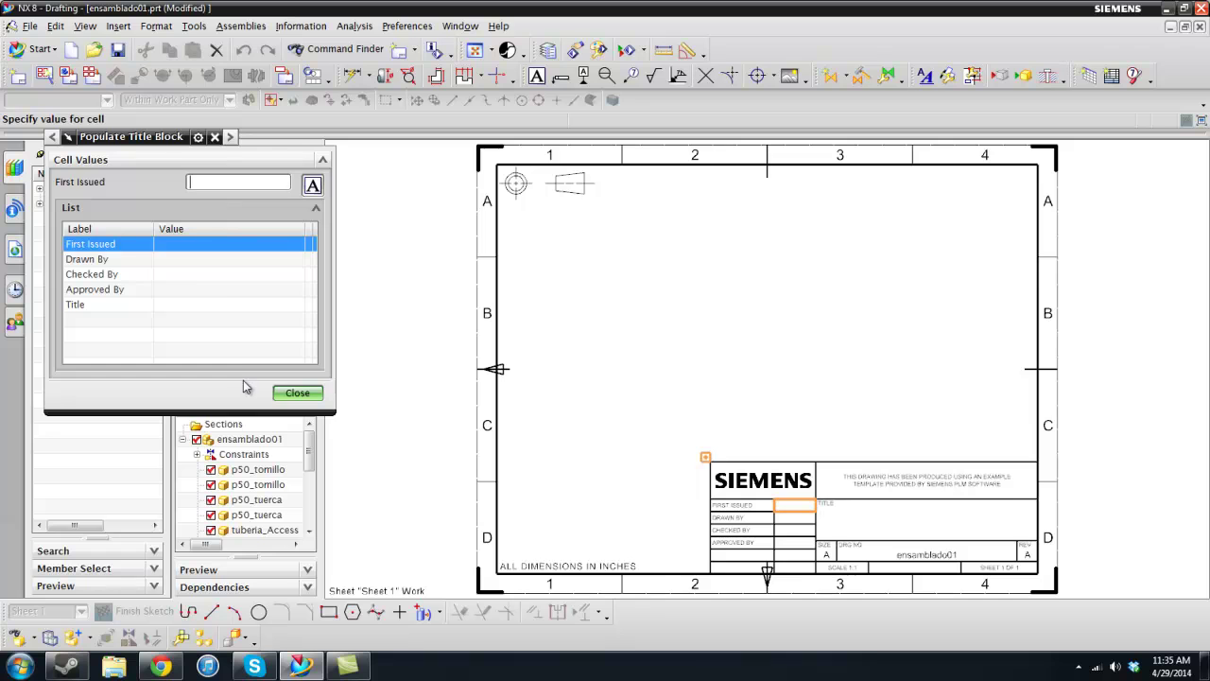
pyautogui.click(297, 393)
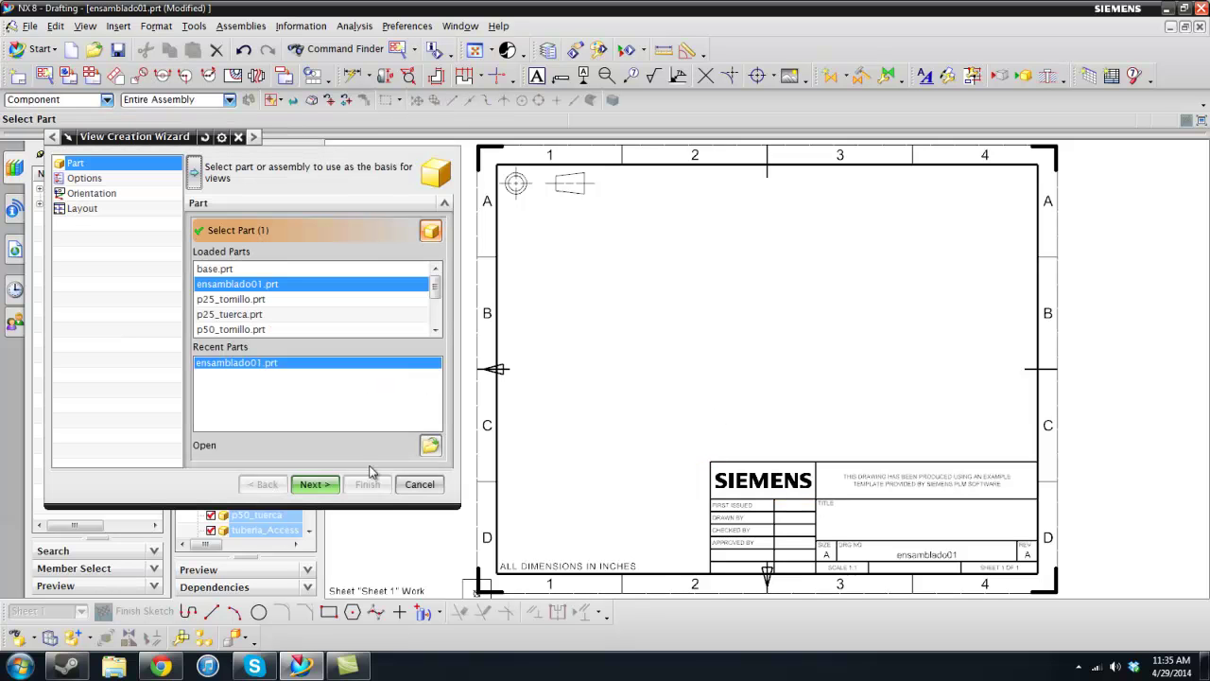
pyautogui.click(418, 485)
# Place a trimetric base view of the exploded assembly at scale 1:2 on the sheet
pyautogui.click(71, 78)
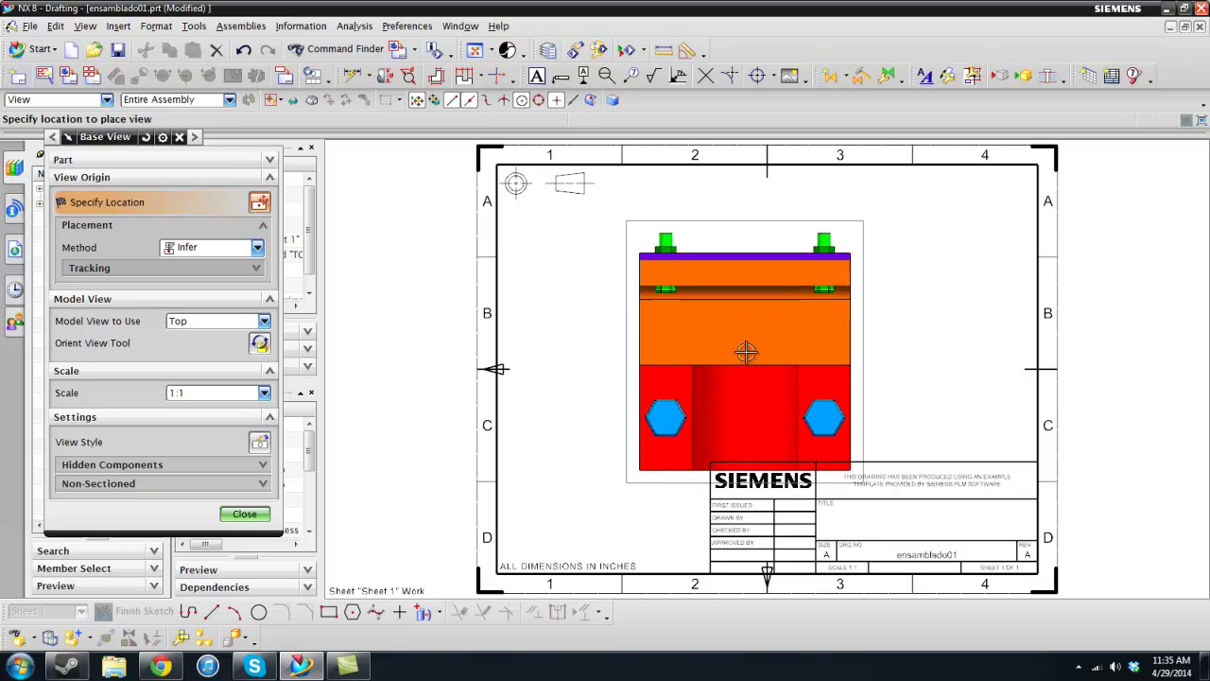
pyautogui.click(201, 321)
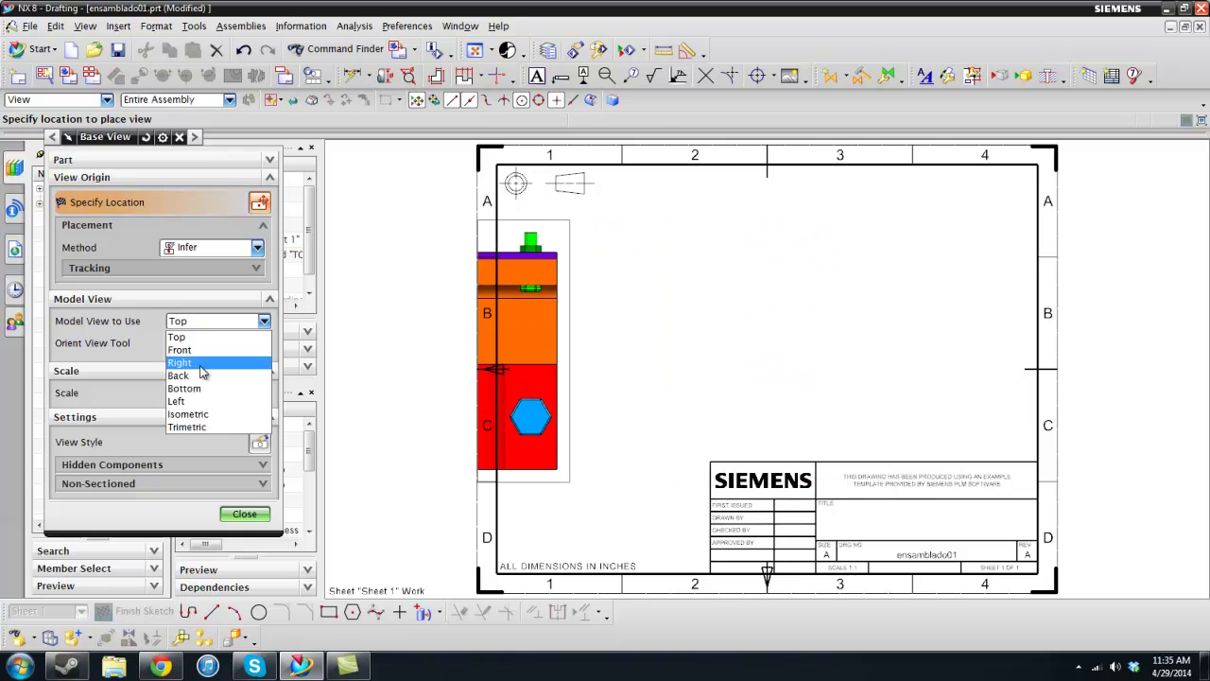
pyautogui.click(201, 364)
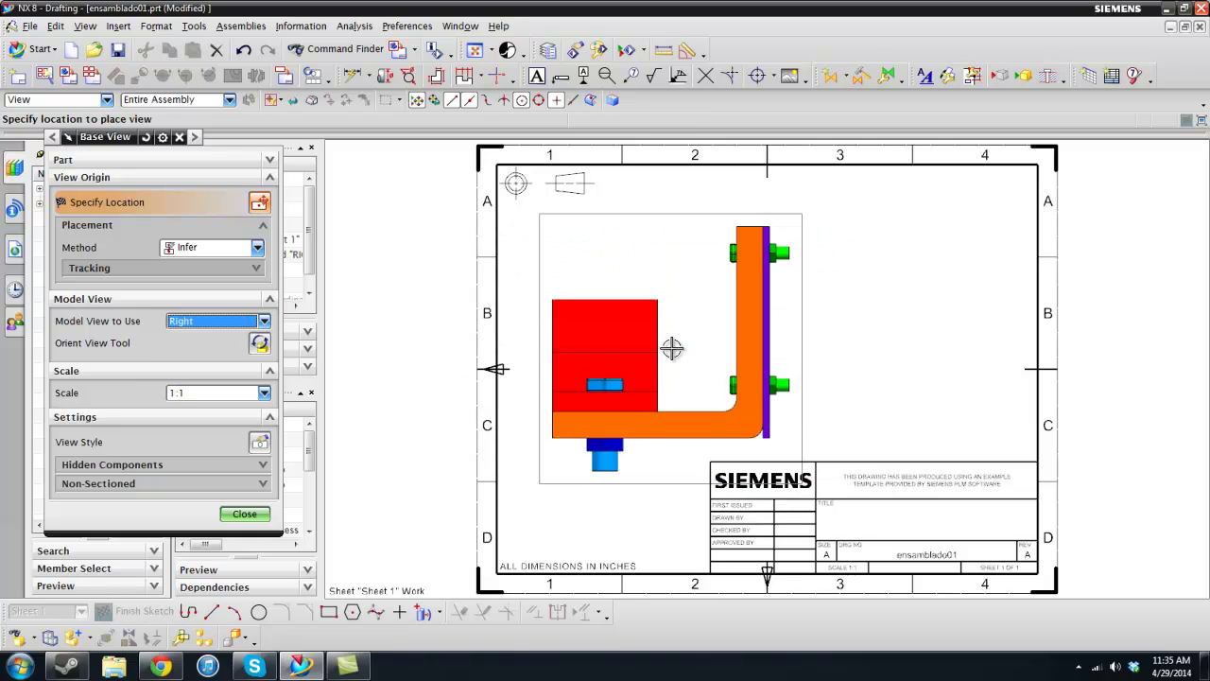
pyautogui.click(187, 322)
pyautogui.click(186, 427)
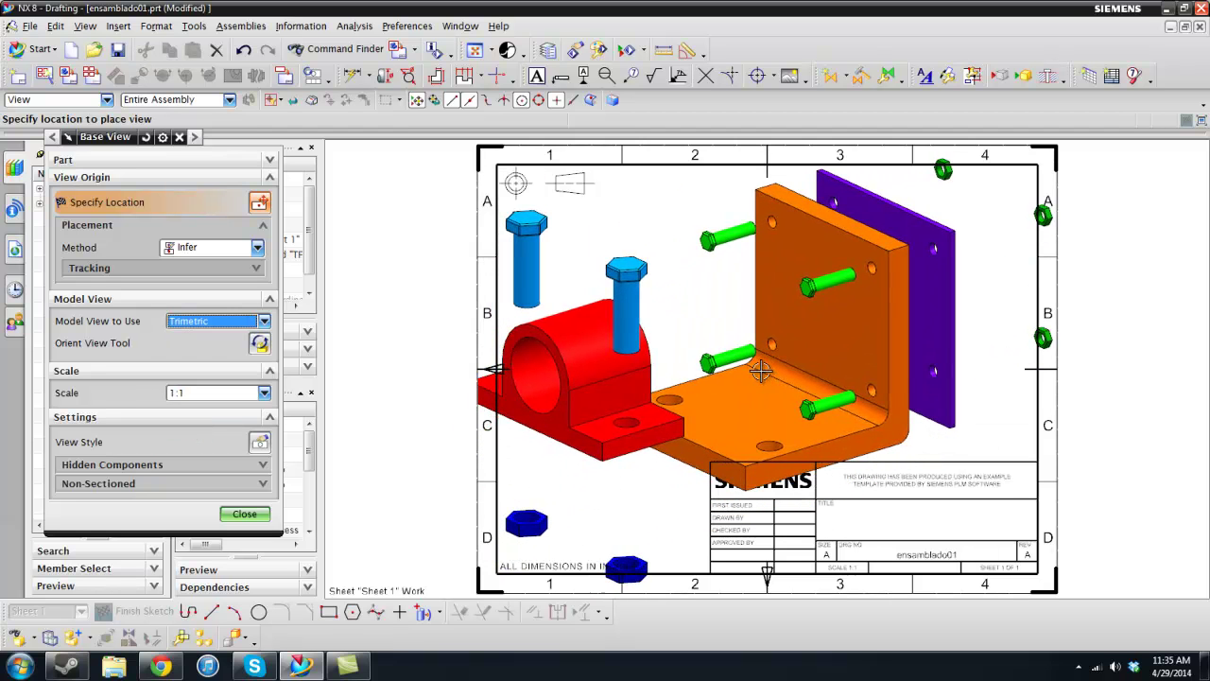
pyautogui.click(264, 392)
pyautogui.click(188, 461)
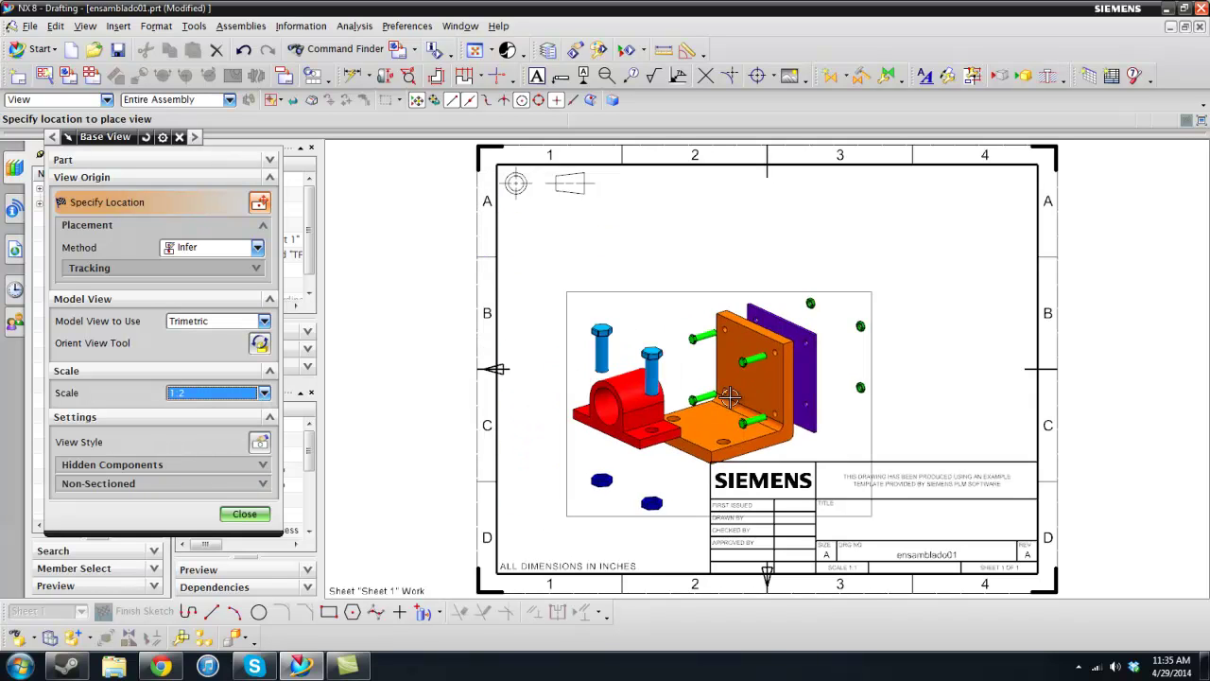
pyautogui.click(760, 328)
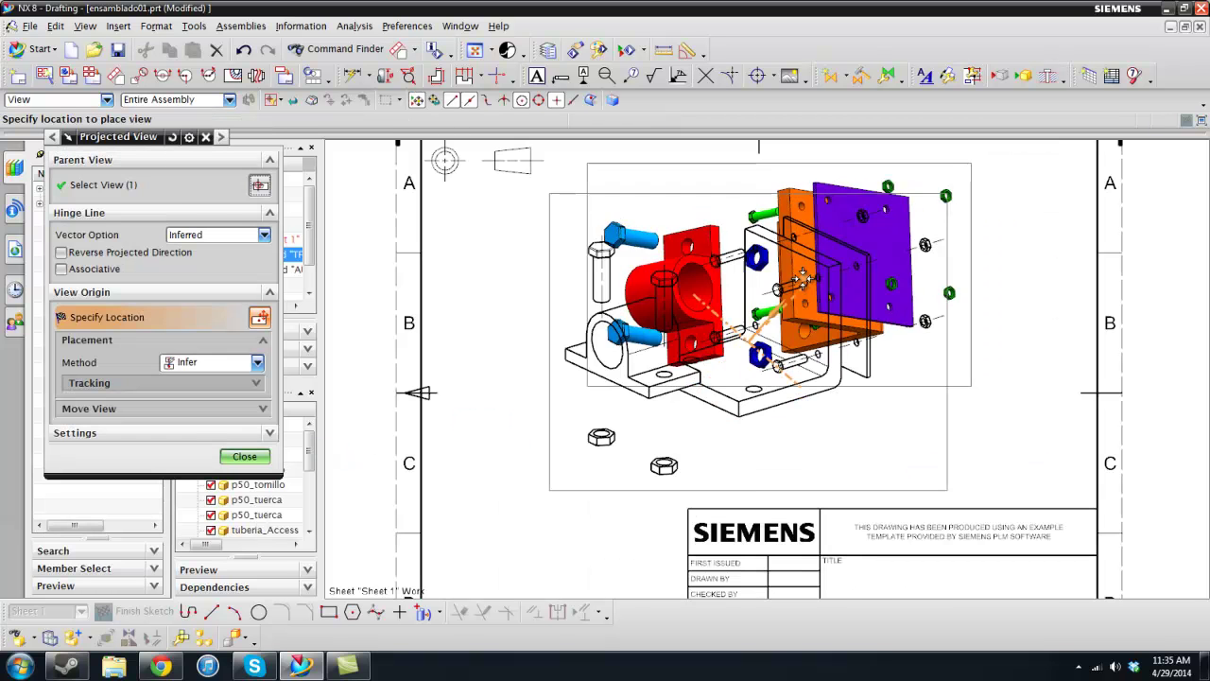
# Cancel the projected view and zoom to fit the whole sheet with its trimetric view
pyautogui.scroll(-1, 757, 274)
pyautogui.press('Escape')
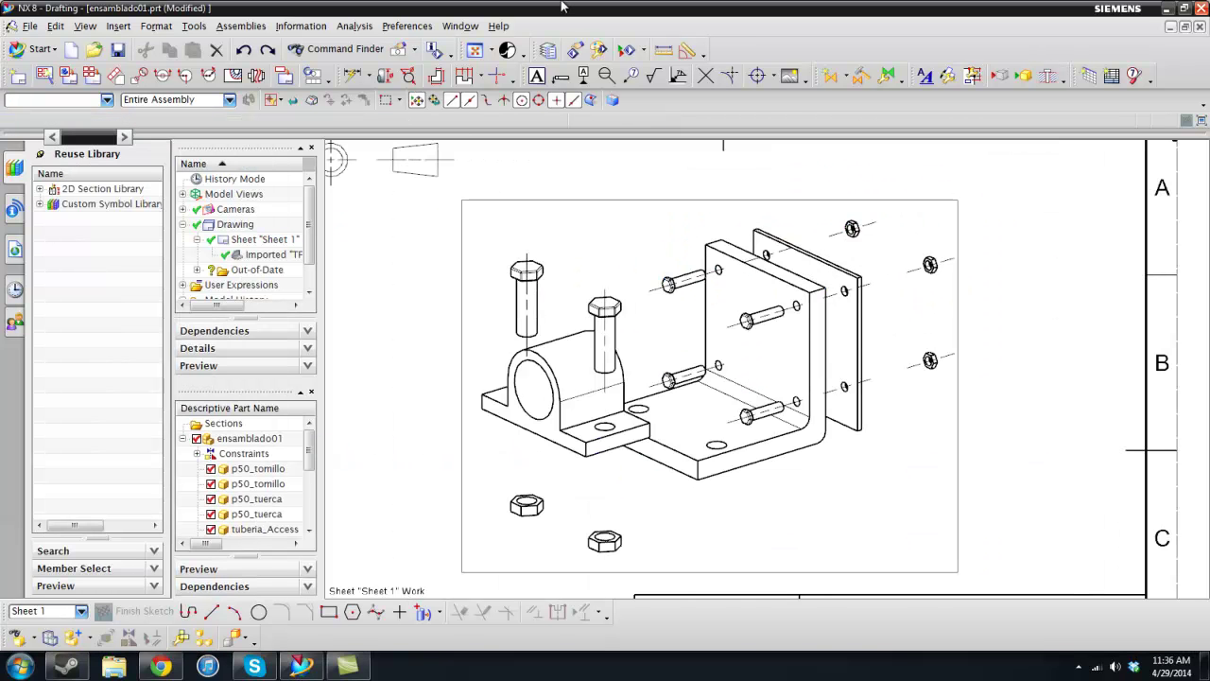
pyautogui.scroll(-3, 697, 274)
pyautogui.scroll(1, 697, 262)
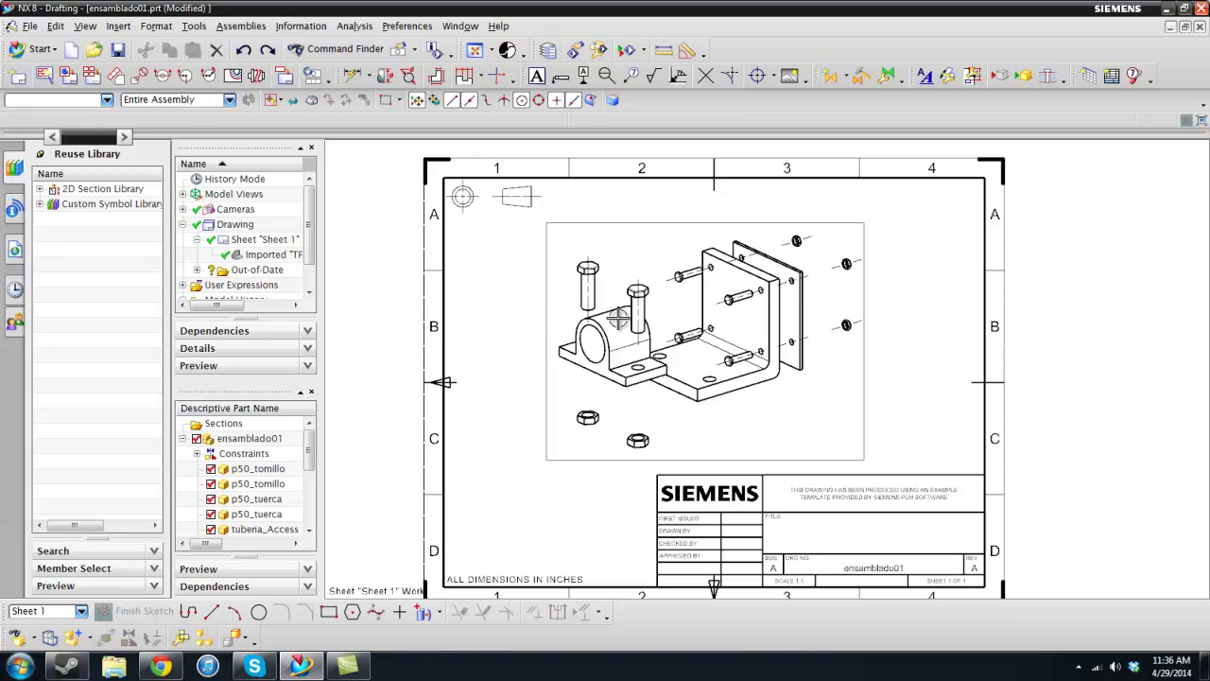
pyautogui.scroll(1, 898, 210)
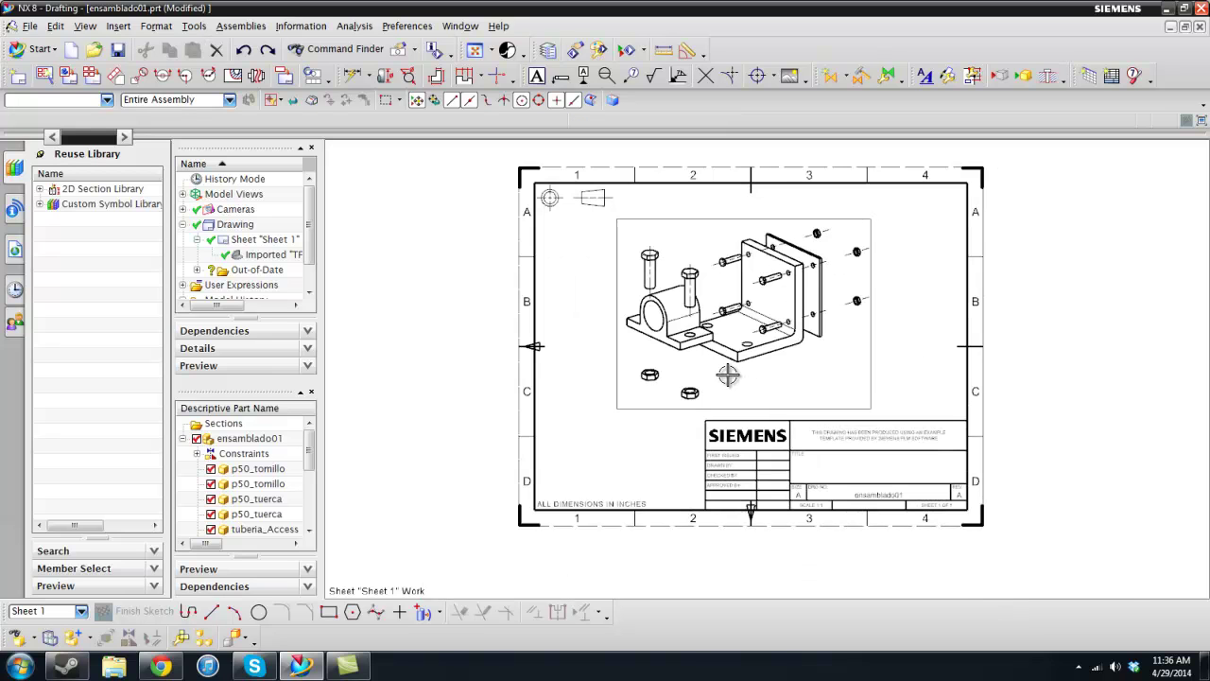
pyautogui.scroll(1, 747, 377)
pyautogui.scroll(-4, 758, 269)
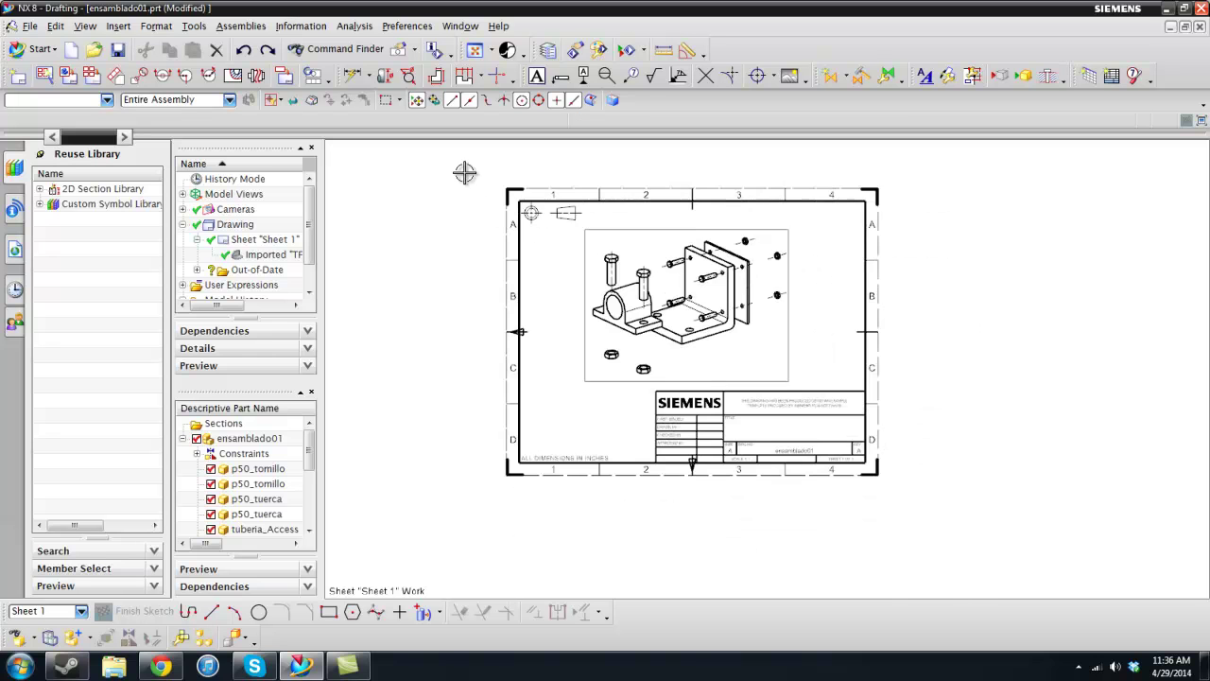
pyautogui.scroll(1, 766, 203)
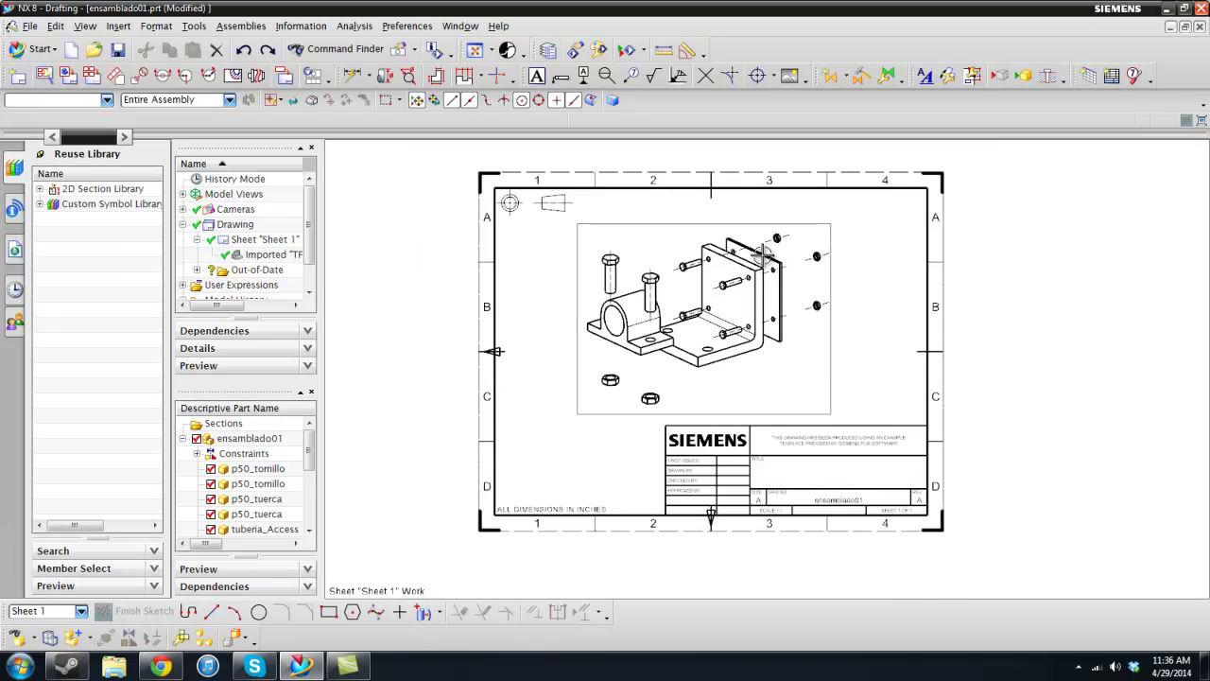